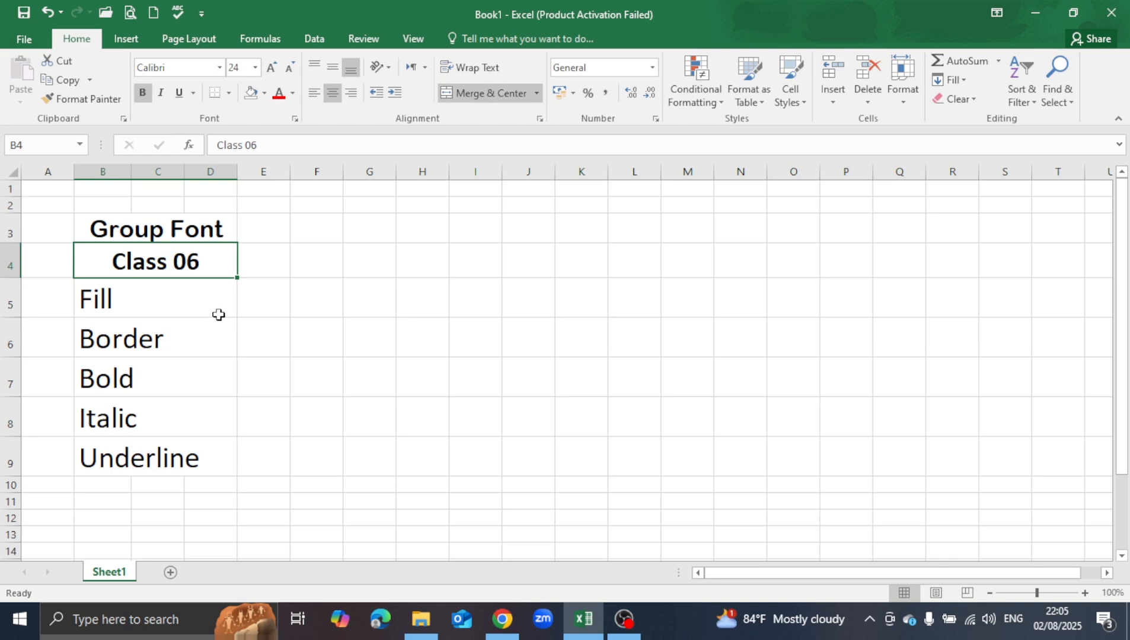
pyautogui.click(116, 299)
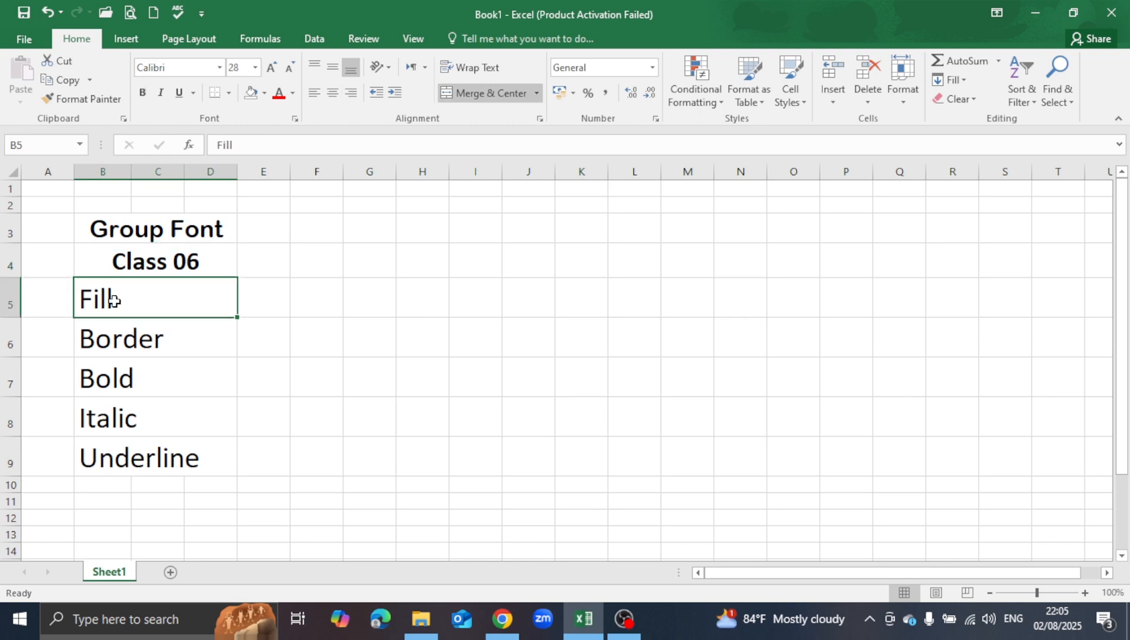
pyautogui.click(137, 343)
pyautogui.click(129, 382)
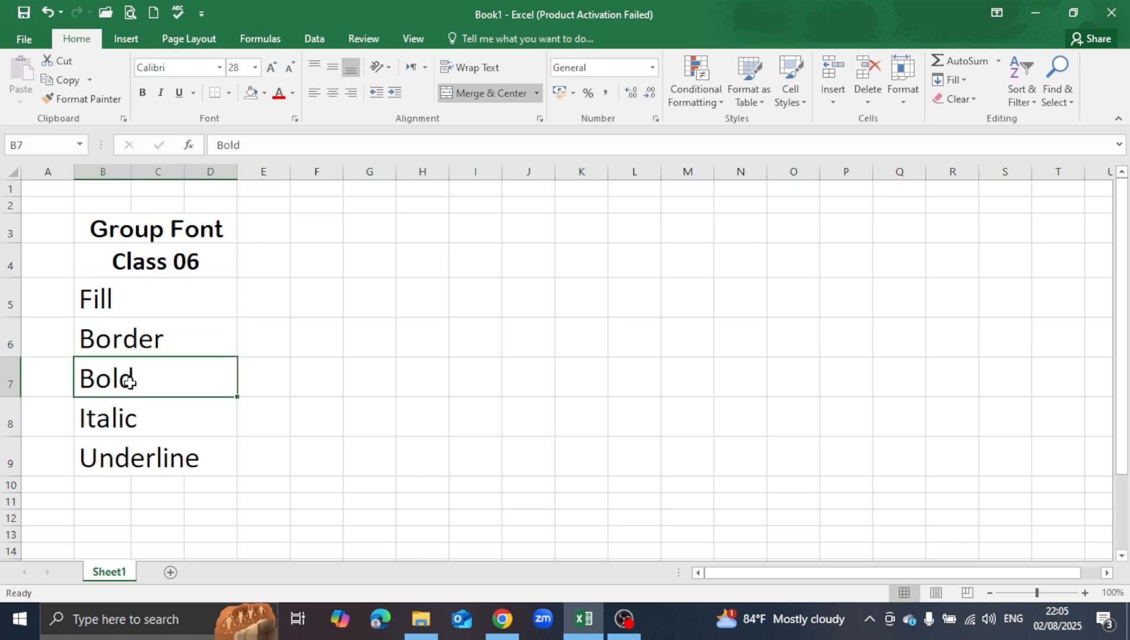
pyautogui.click(128, 424)
pyautogui.click(152, 471)
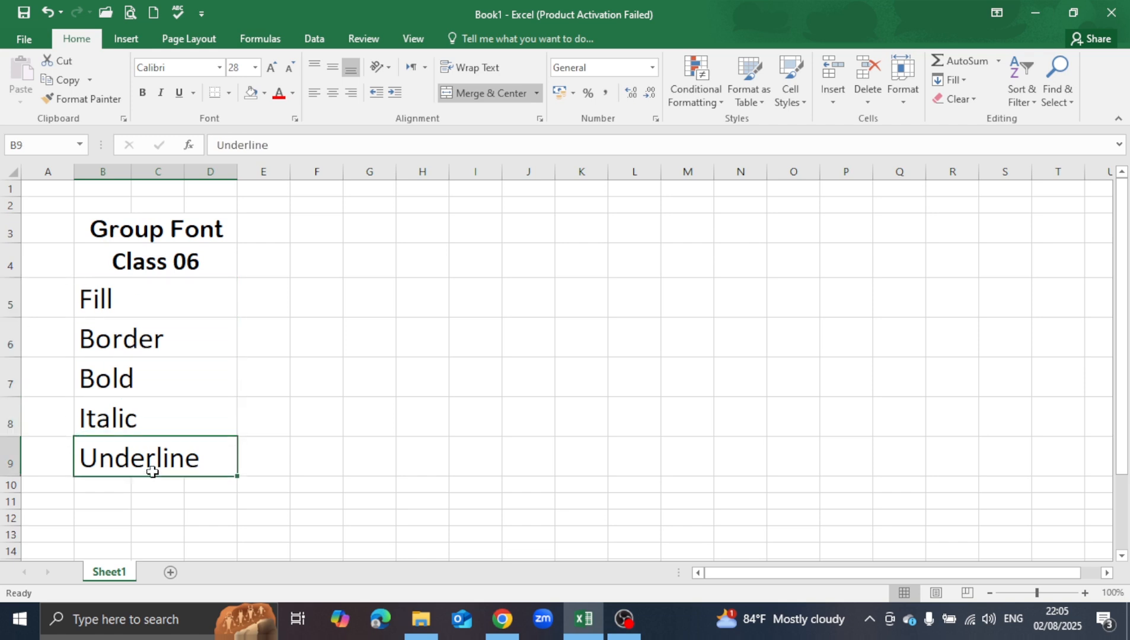
pyautogui.click(280, 340)
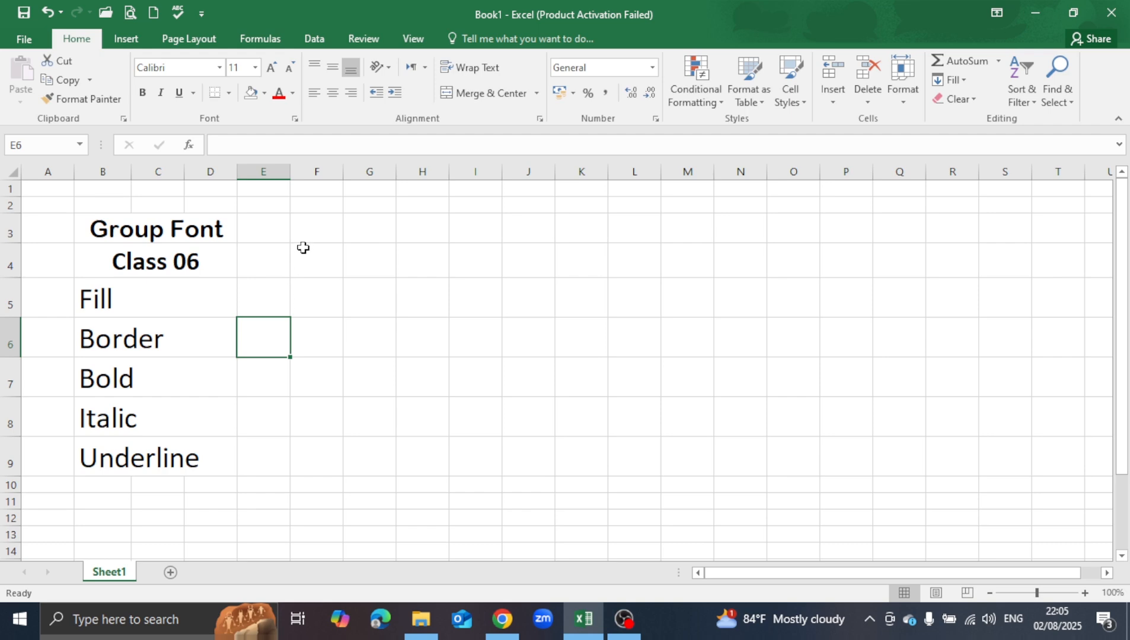
pyautogui.click(324, 255)
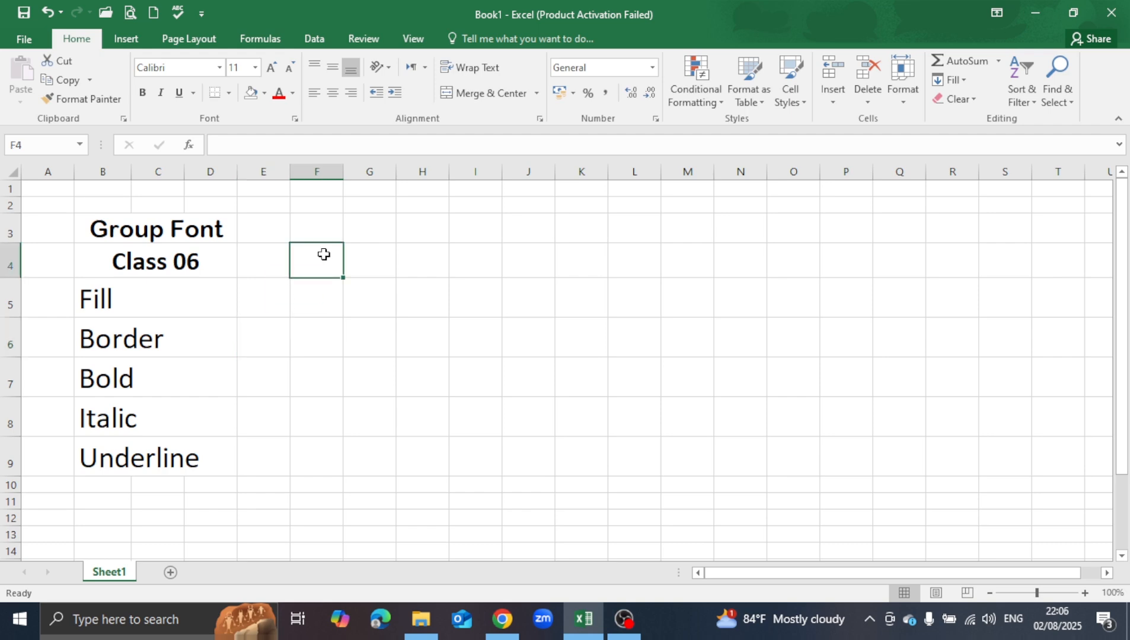
# - Switch to Chrome, subscribe to the Moflihoon YouTube channel and set its notifications to All
pyautogui.click(502, 619)
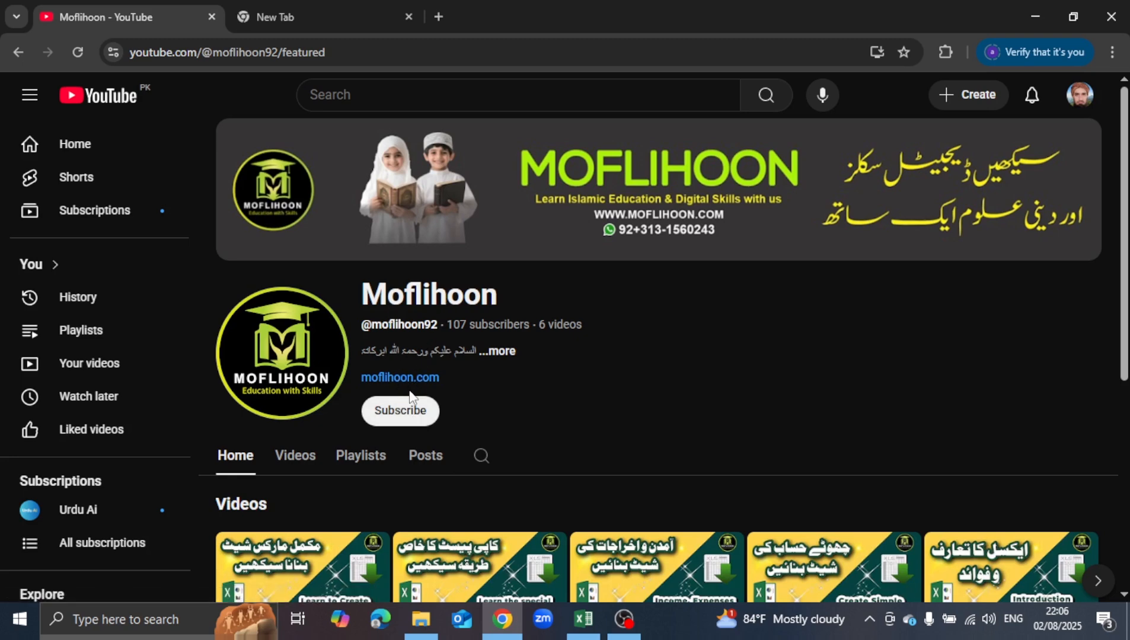
pyautogui.click(397, 416)
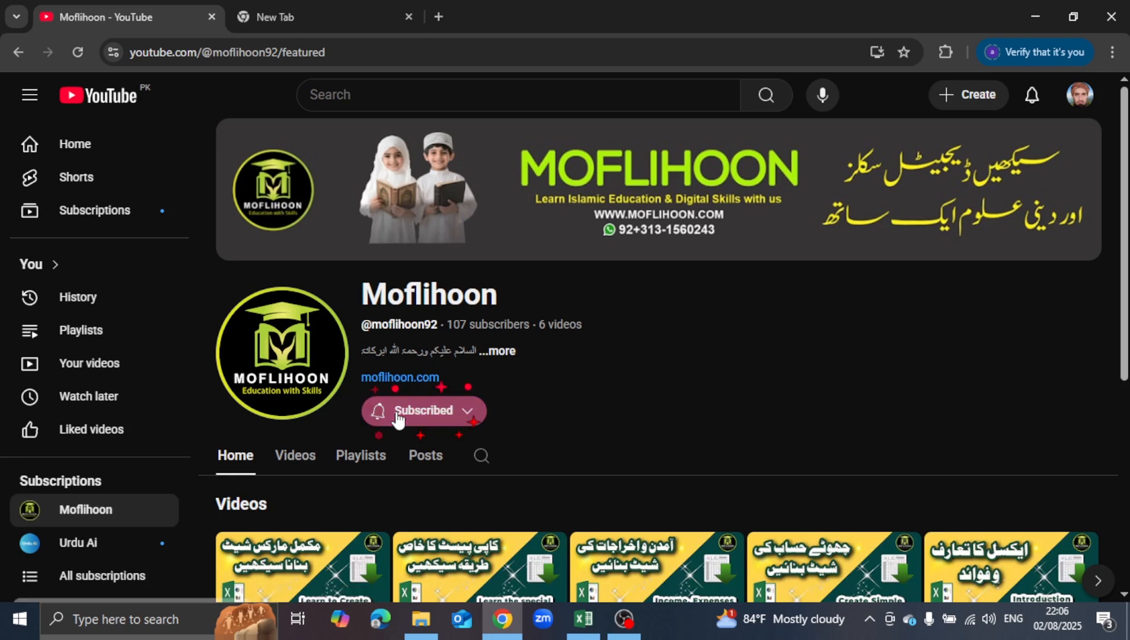
pyautogui.click(466, 411)
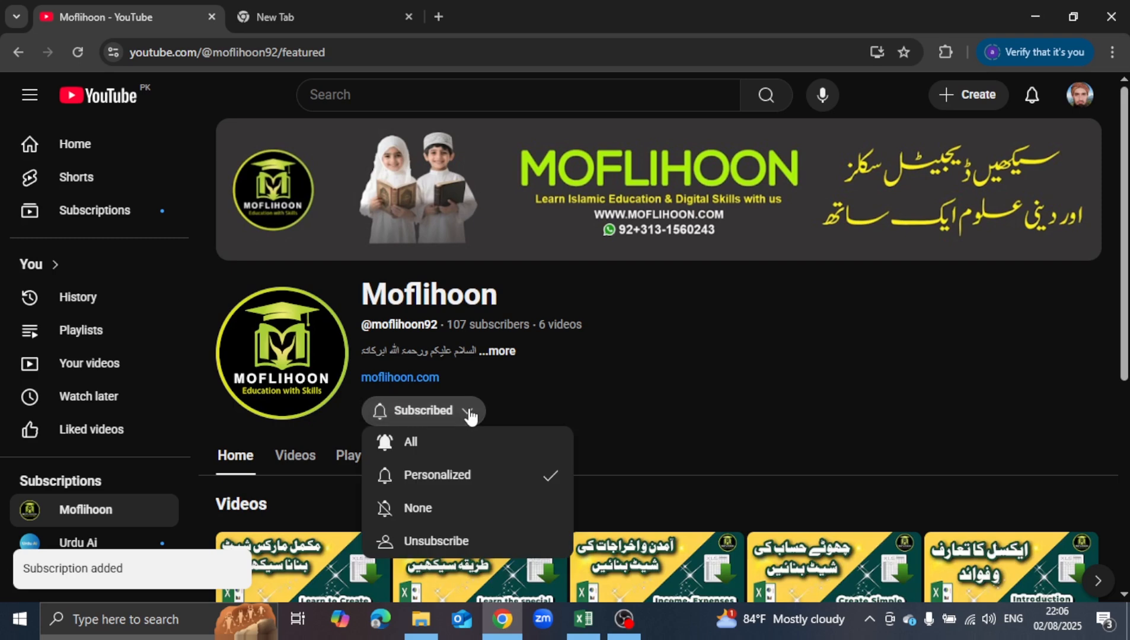
pyautogui.click(445, 442)
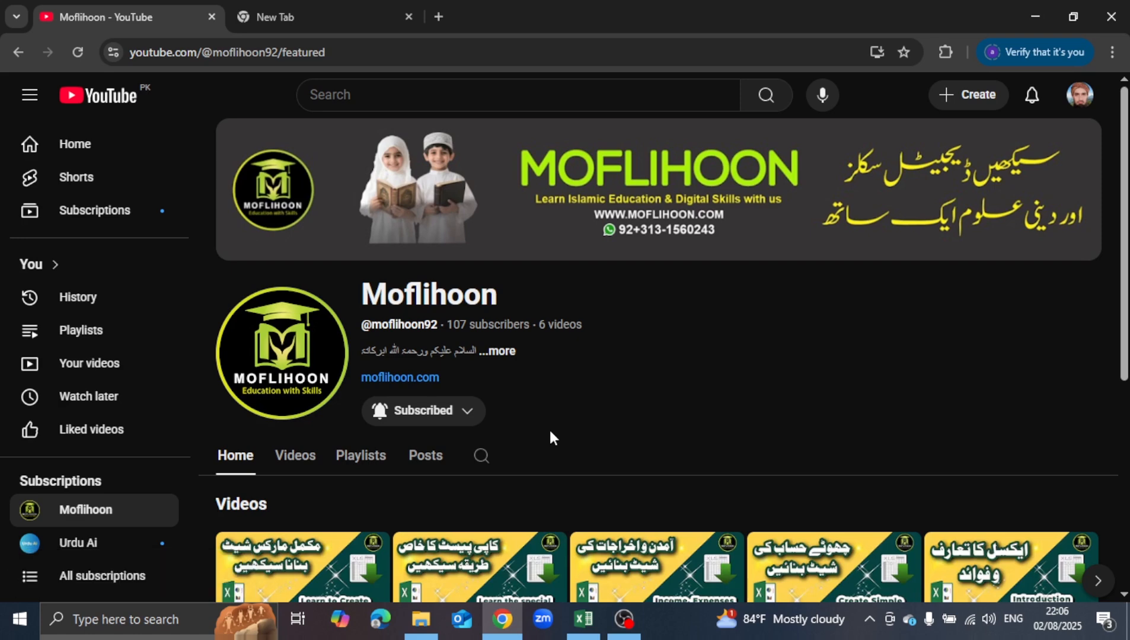
# - Switch back to Excel and merge and center the range G4:M7 beside the topic list
pyautogui.click(569, 616)
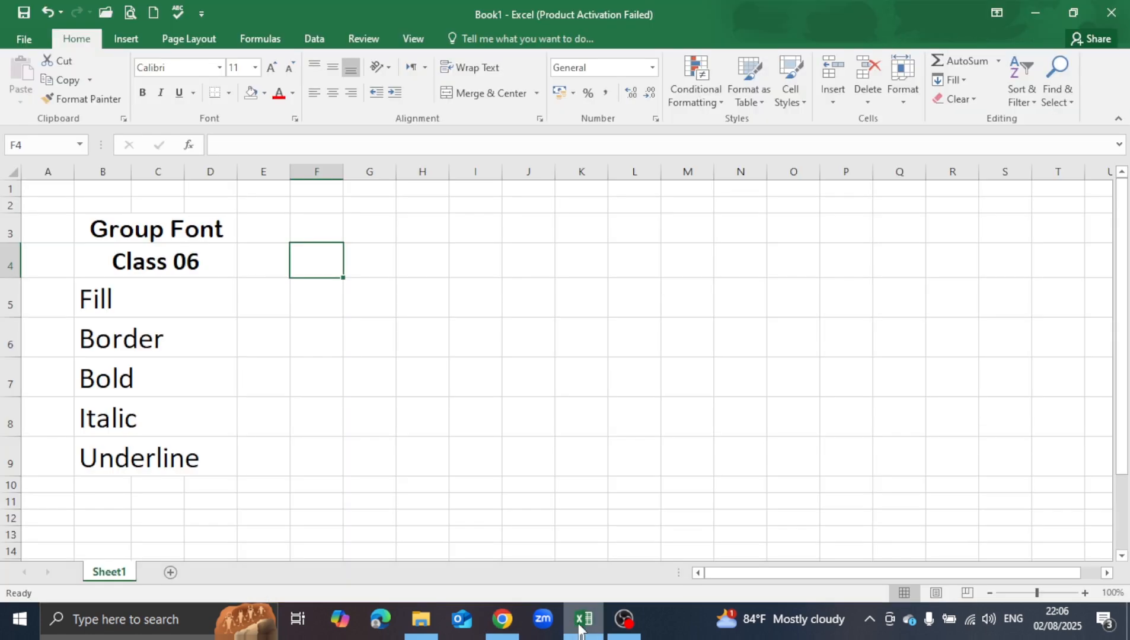
pyautogui.click(348, 323)
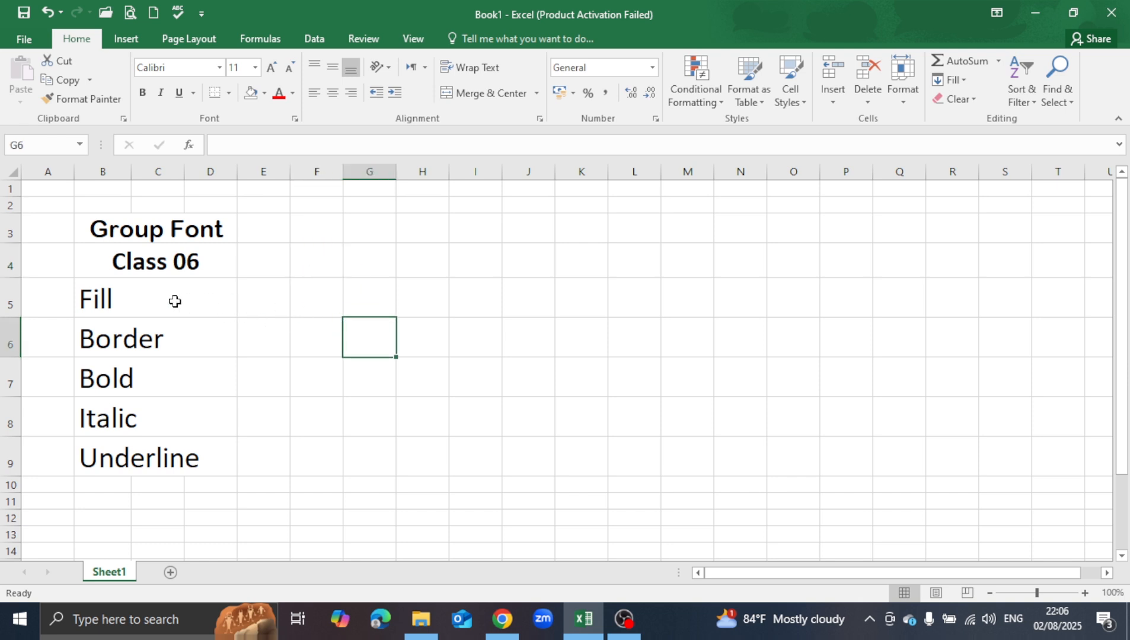
pyautogui.click(168, 266)
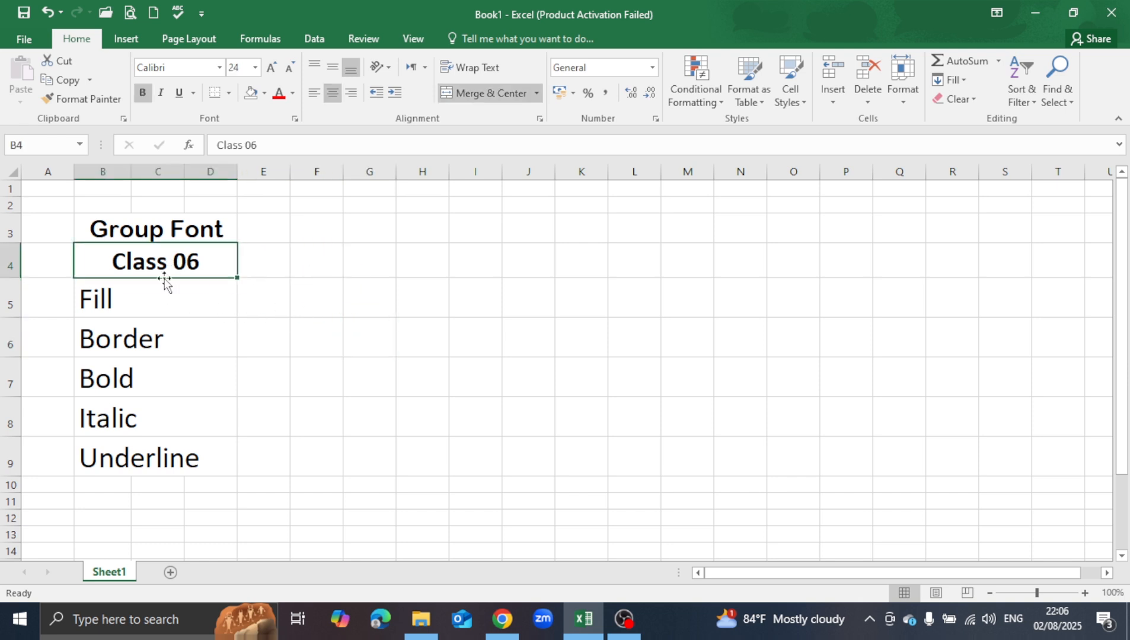
pyautogui.click(124, 306)
pyautogui.click(423, 289)
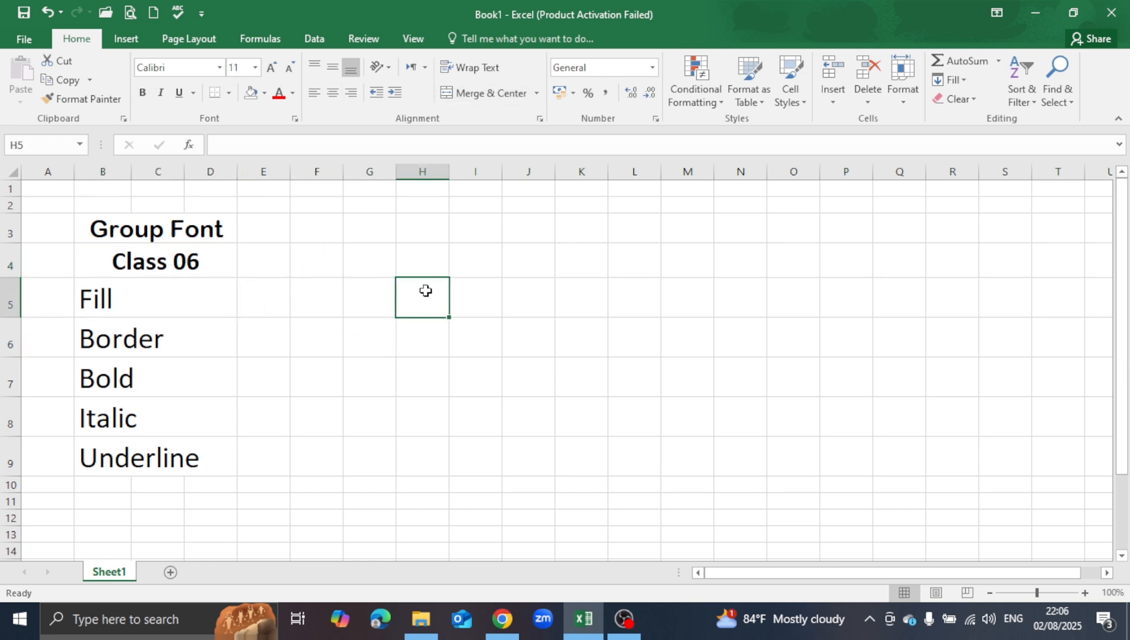
pyautogui.click(367, 263)
pyautogui.moveTo(366, 264); pyautogui.dragTo(708, 368)
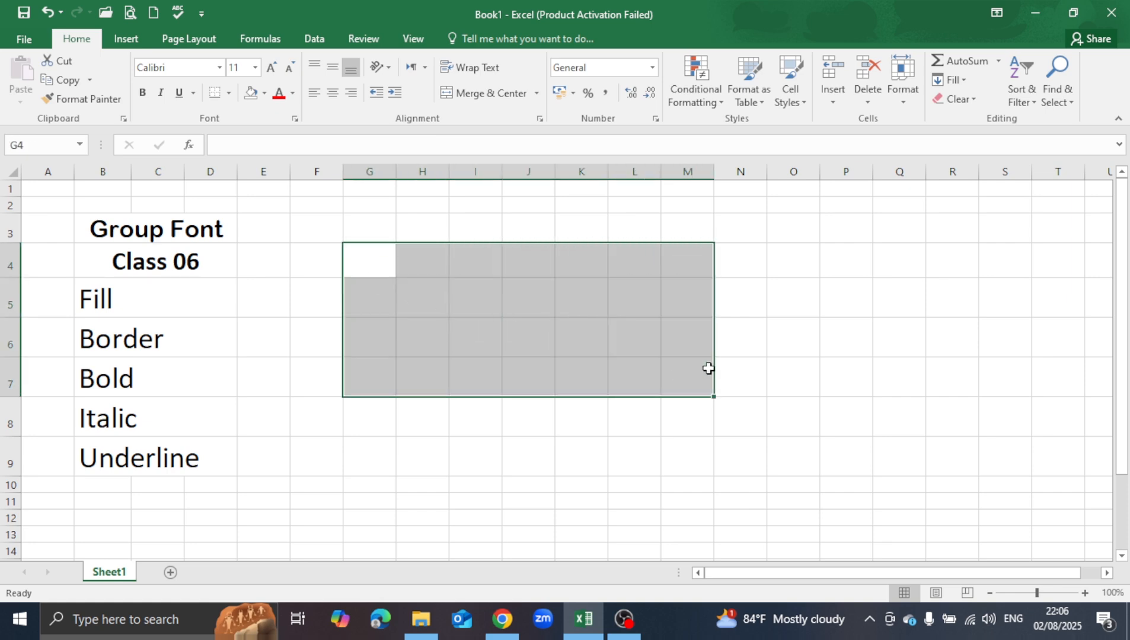
pyautogui.click(475, 104)
pyautogui.click(580, 450)
pyautogui.click(531, 271)
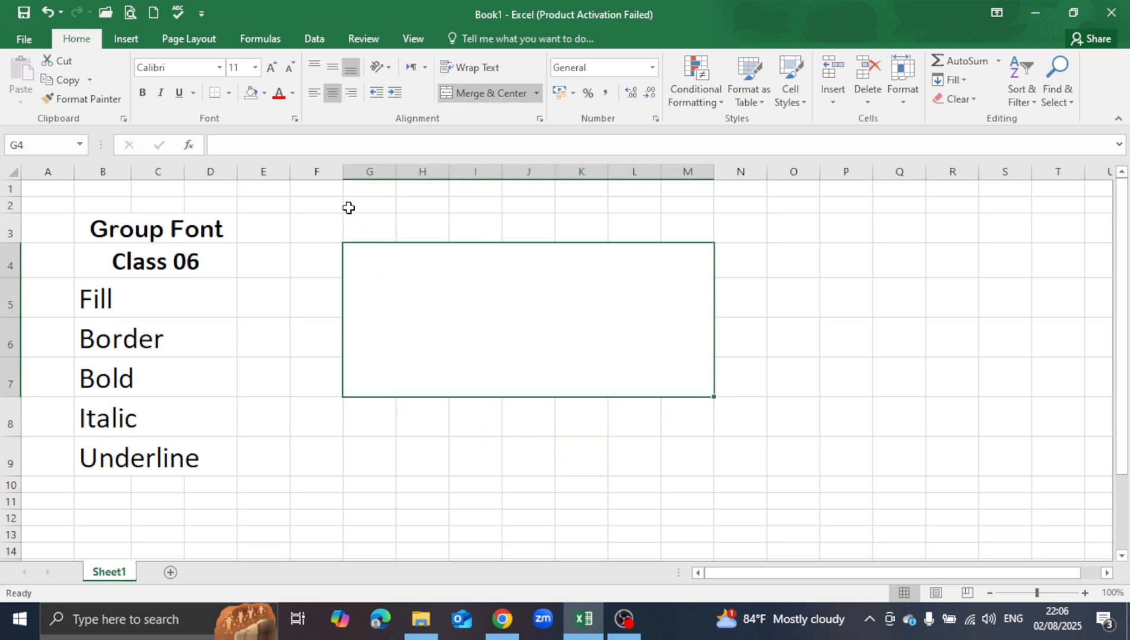
# - Fill the merged cell G4:M7 with the standard green colour
pyautogui.click(264, 94)
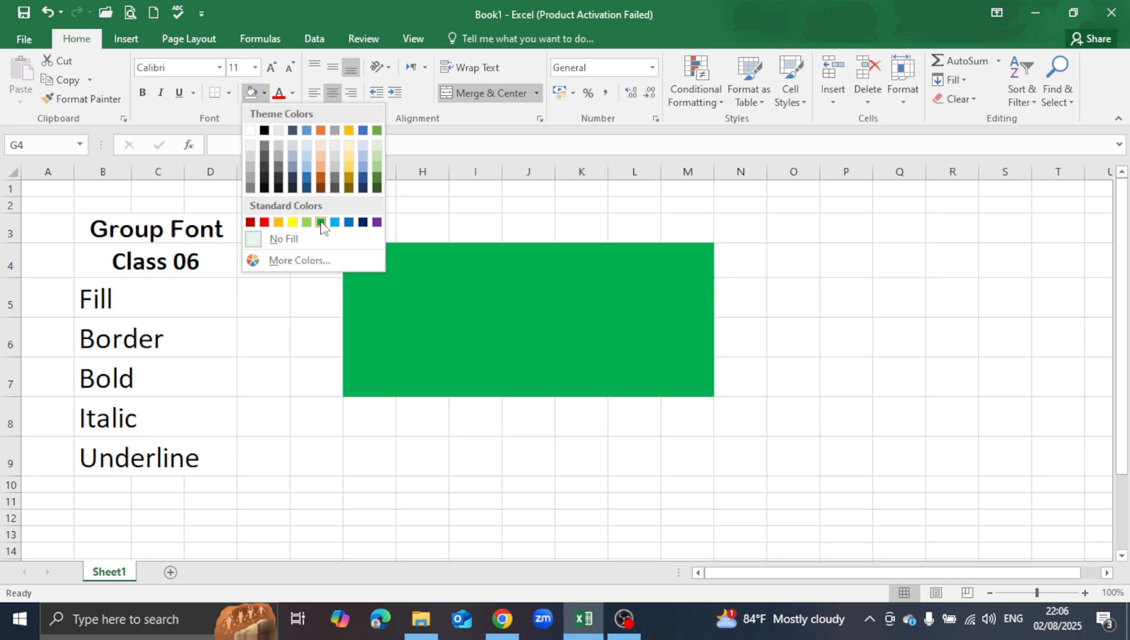
pyautogui.click(321, 223)
pyautogui.click(535, 483)
pyautogui.click(544, 328)
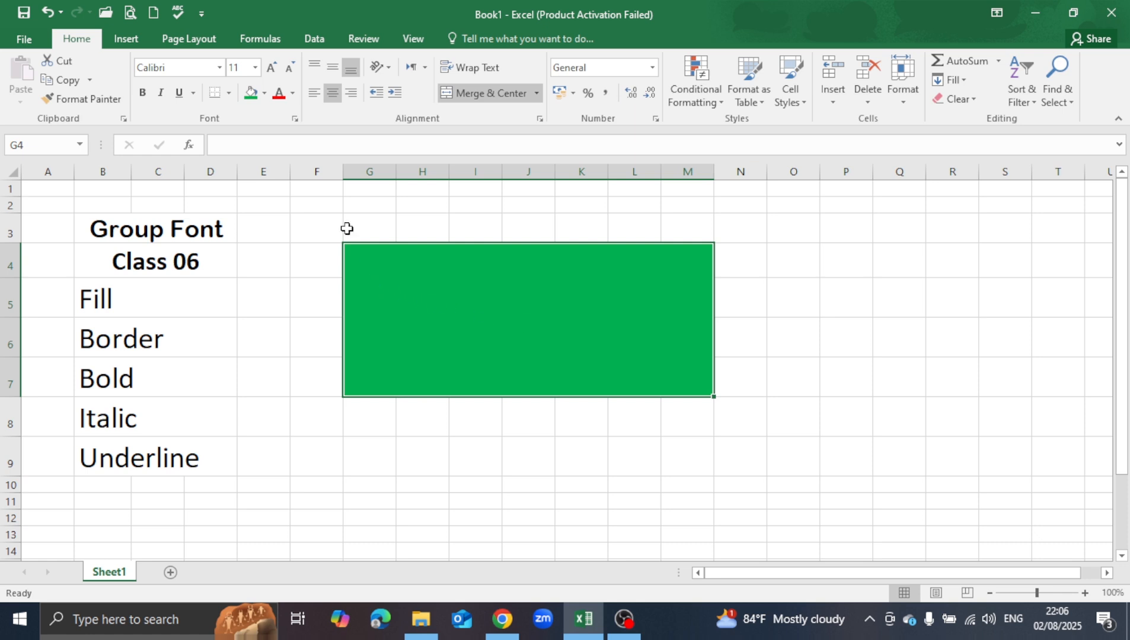
pyautogui.click(105, 298)
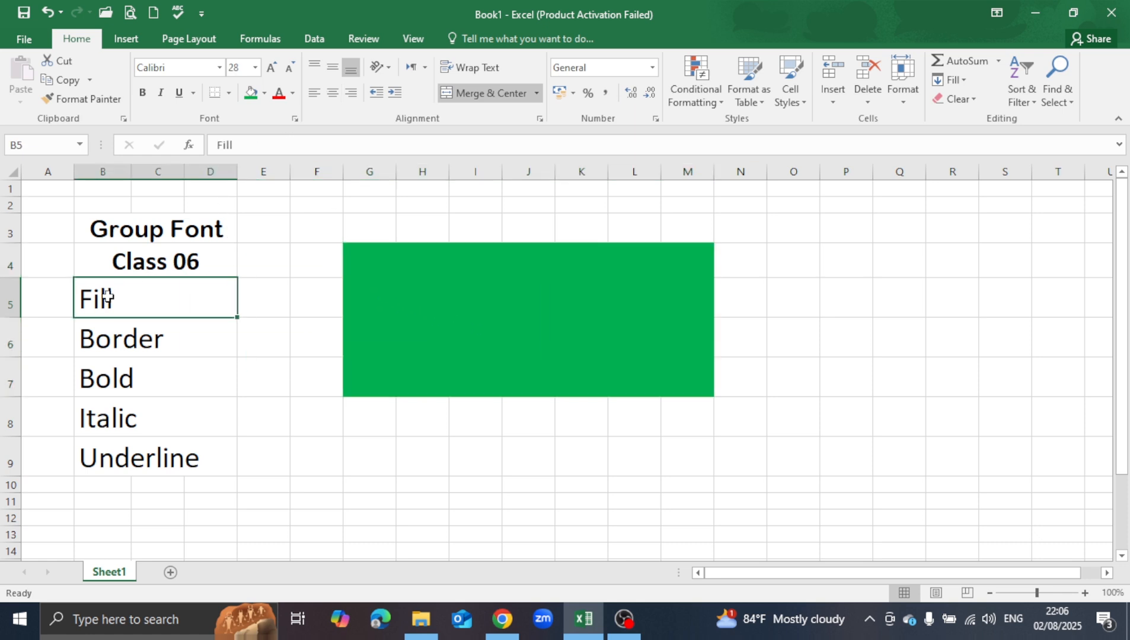
pyautogui.click(559, 336)
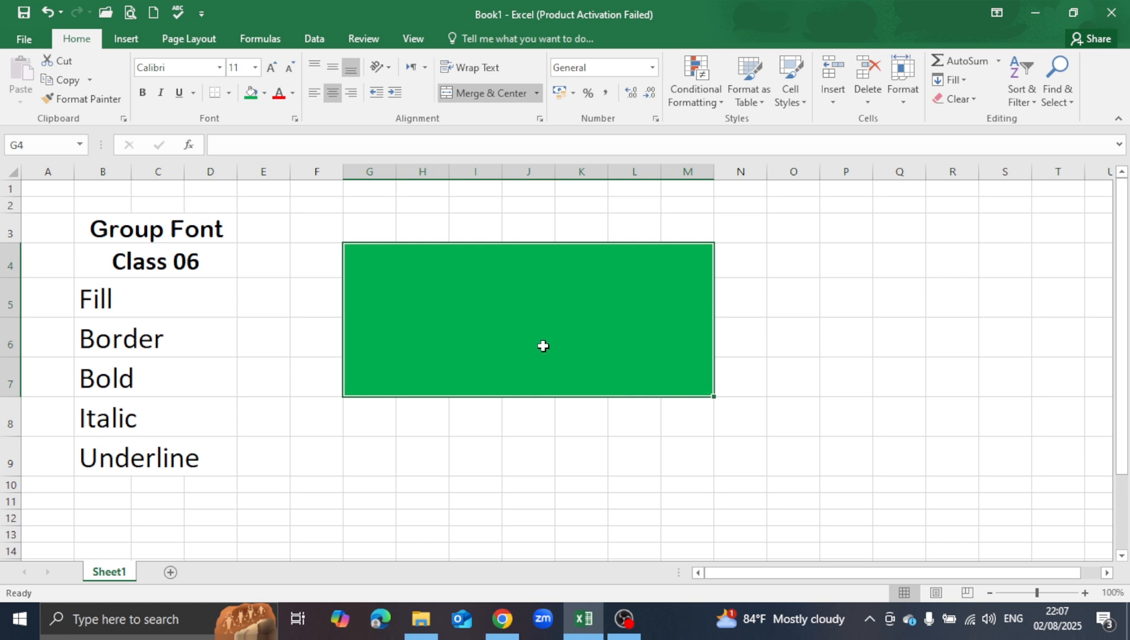
pyautogui.click(565, 424)
# - Set up a two-color gradient fill for the merged cell, with light green as Color 1 and dark green as Color 2
pyautogui.click(553, 313)
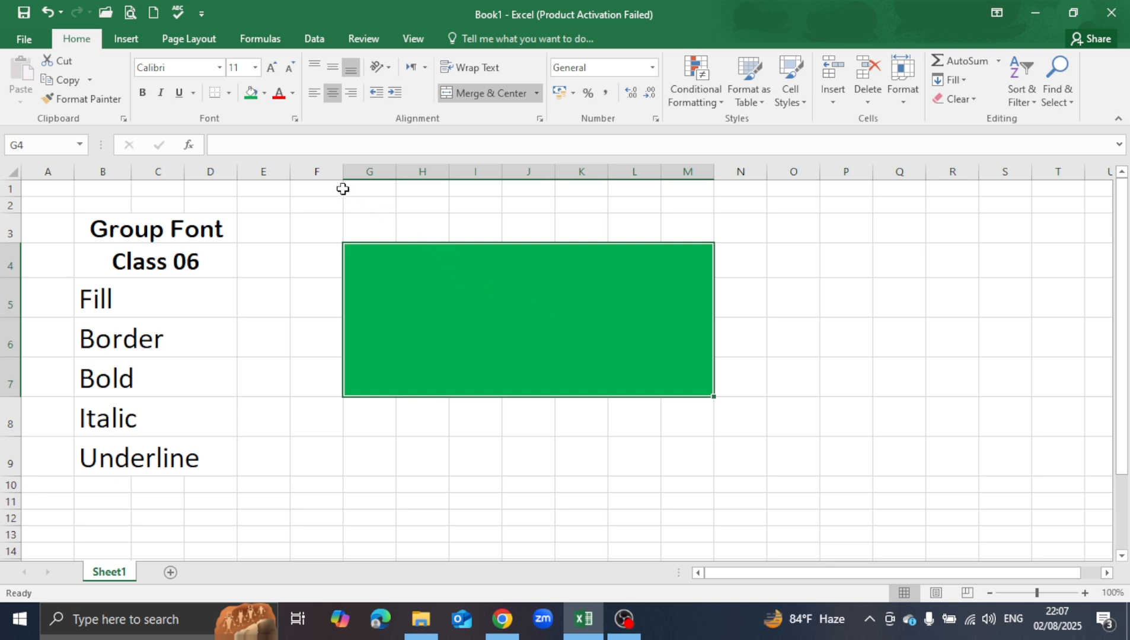
pyautogui.click(292, 120)
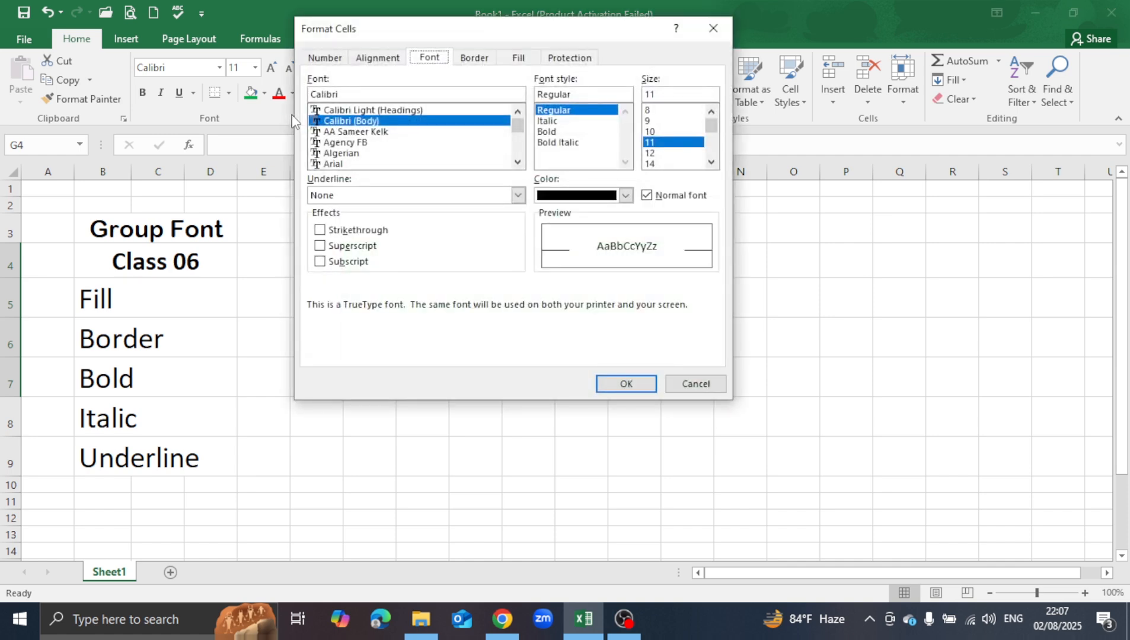
pyautogui.click(527, 59)
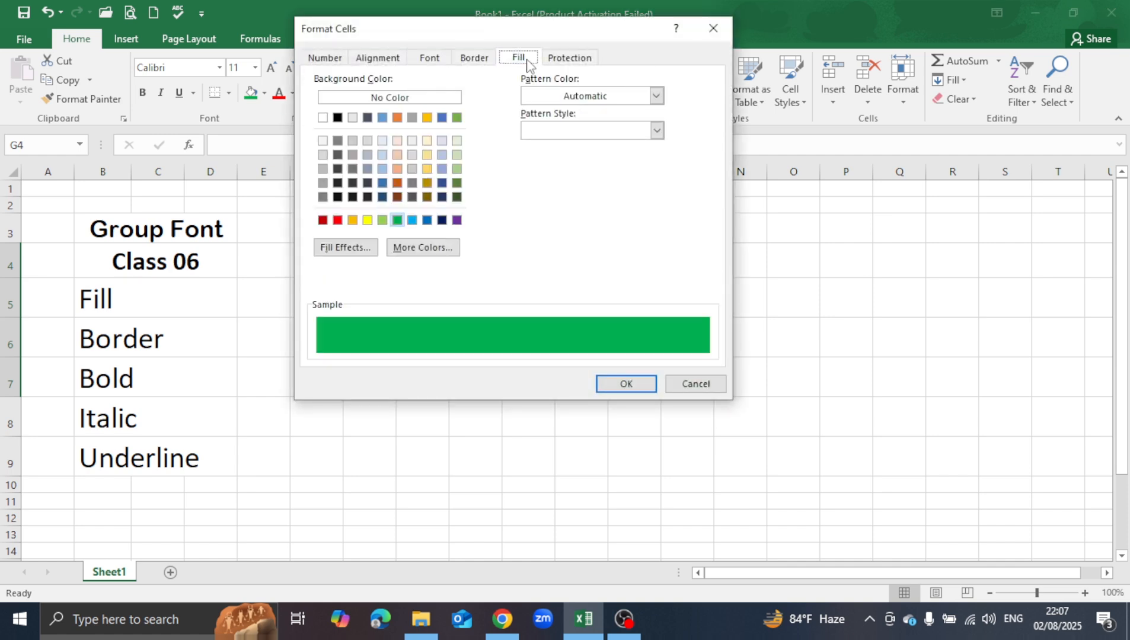
pyautogui.click(342, 249)
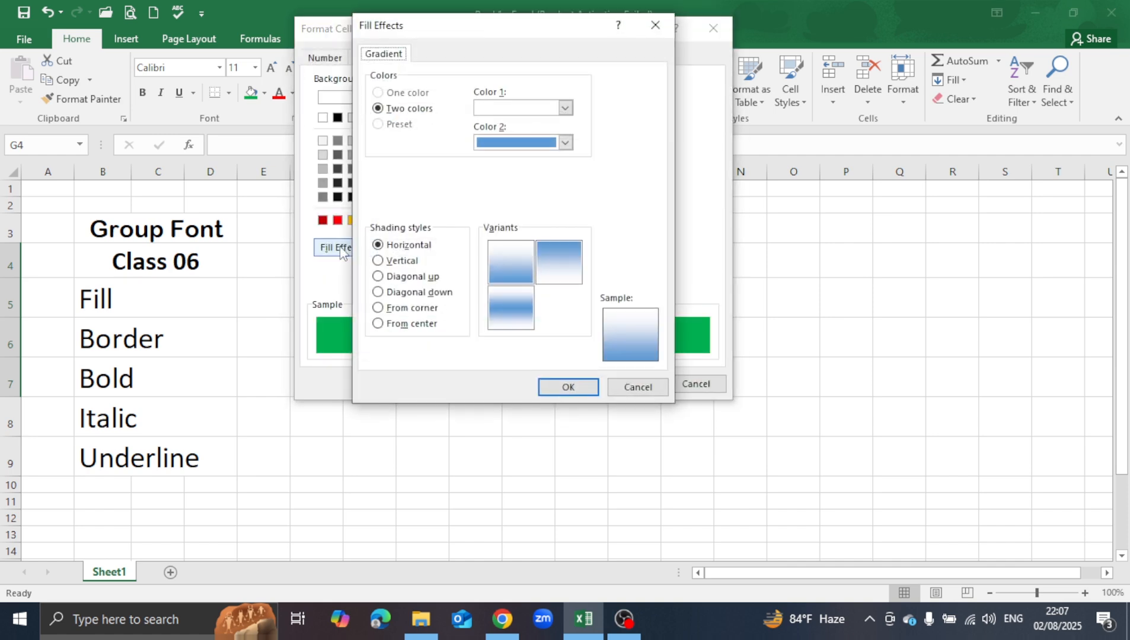
pyautogui.click(565, 108)
pyautogui.click(565, 109)
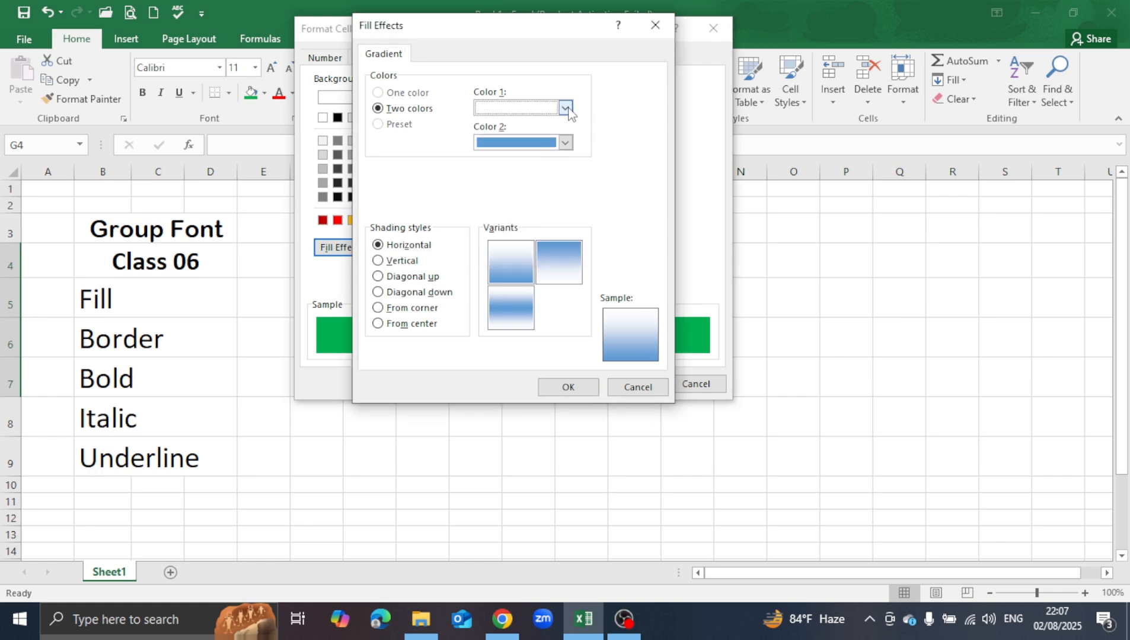
pyautogui.click(567, 108)
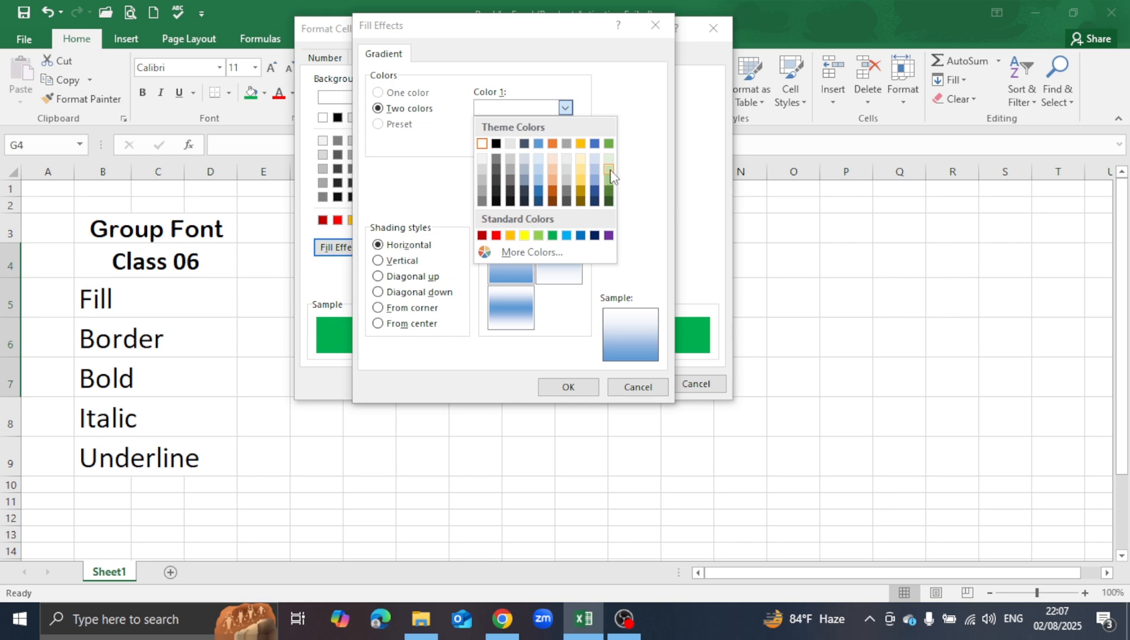
pyautogui.click(609, 172)
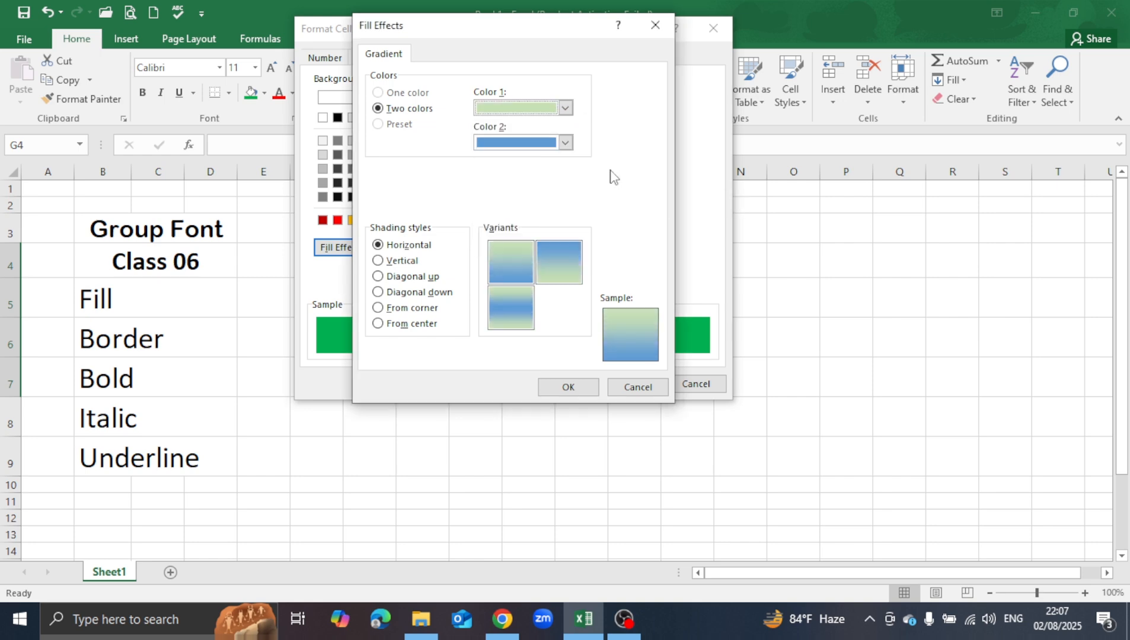
pyautogui.click(564, 143)
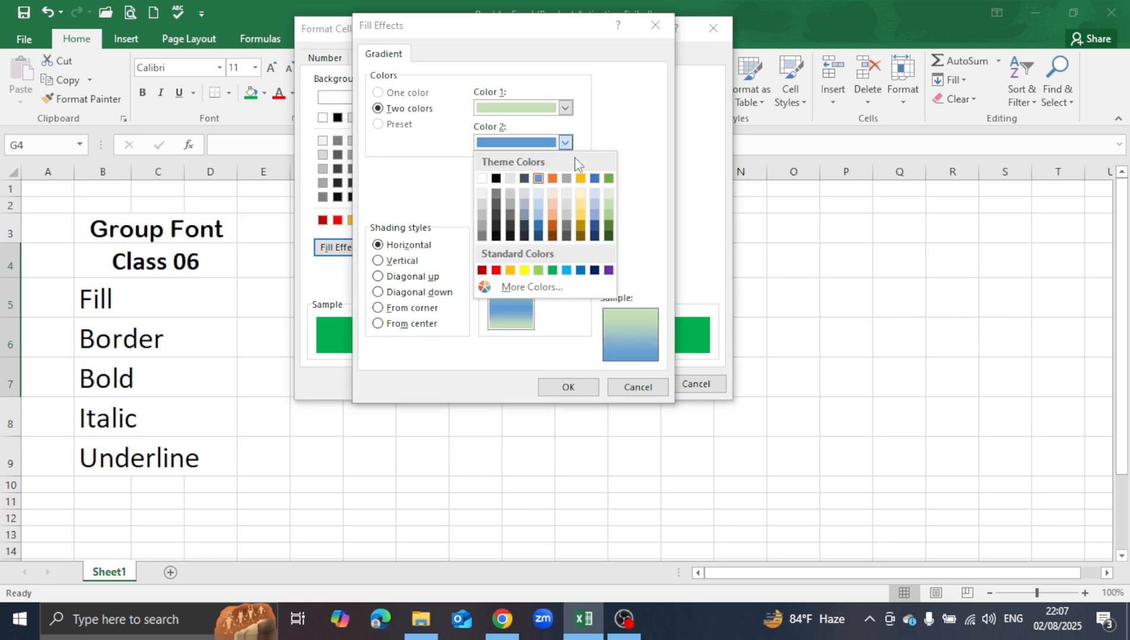
pyautogui.click(608, 236)
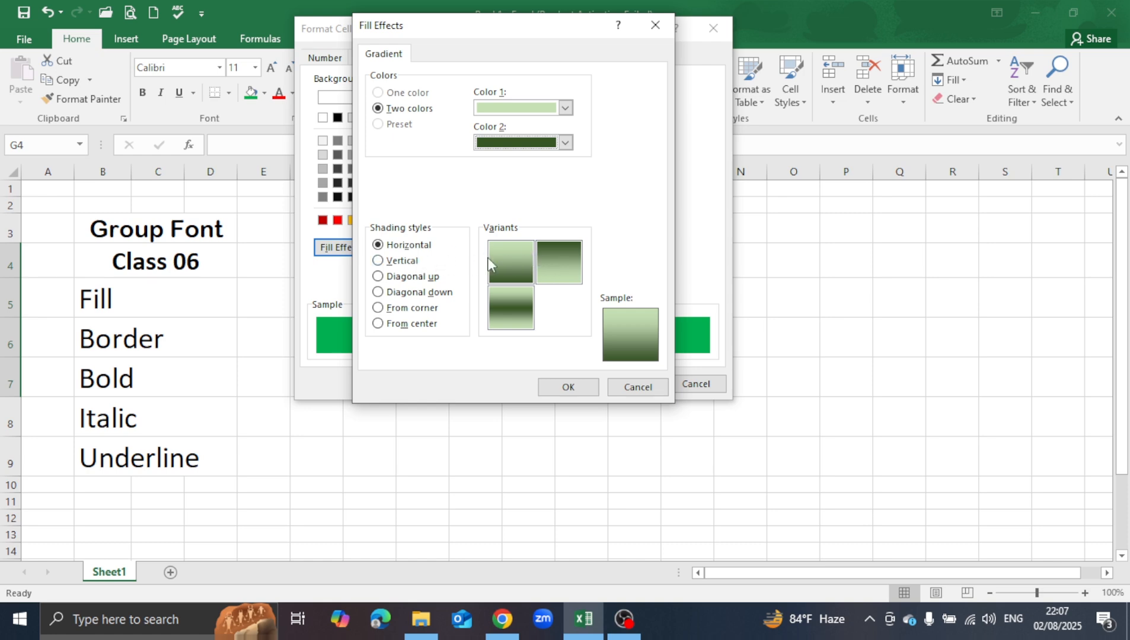
# - Preview the other shading styles through From center and apply the gradient to the merged cell with Horizontal shading
pyautogui.click(401, 261)
pyautogui.click(402, 276)
pyautogui.click(403, 291)
pyautogui.click(402, 308)
pyautogui.click(401, 324)
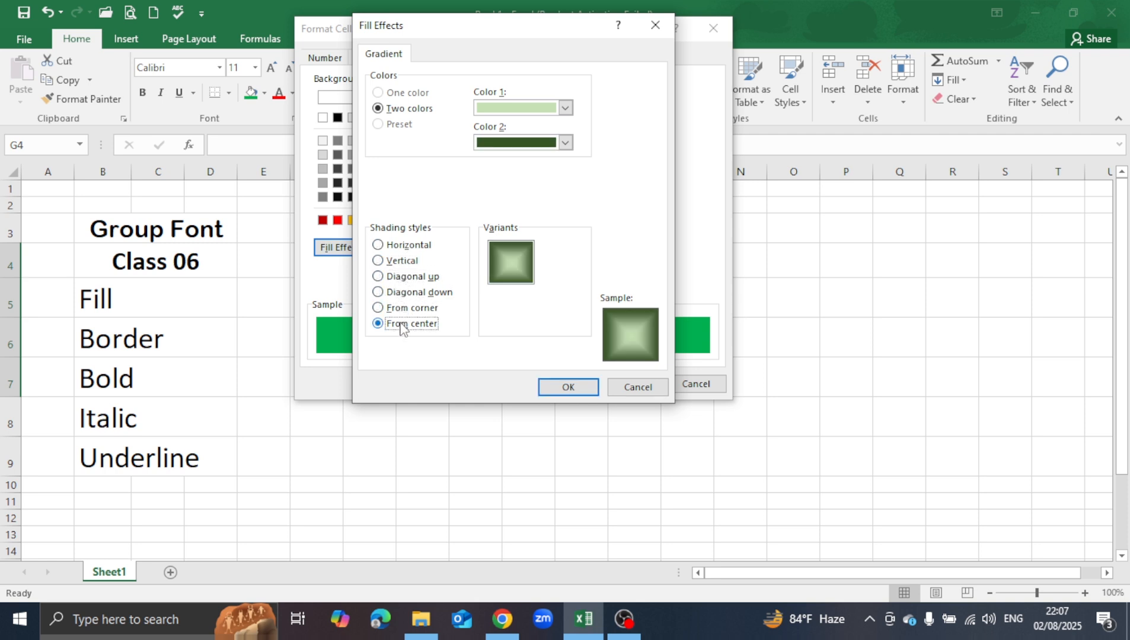
pyautogui.click(413, 251)
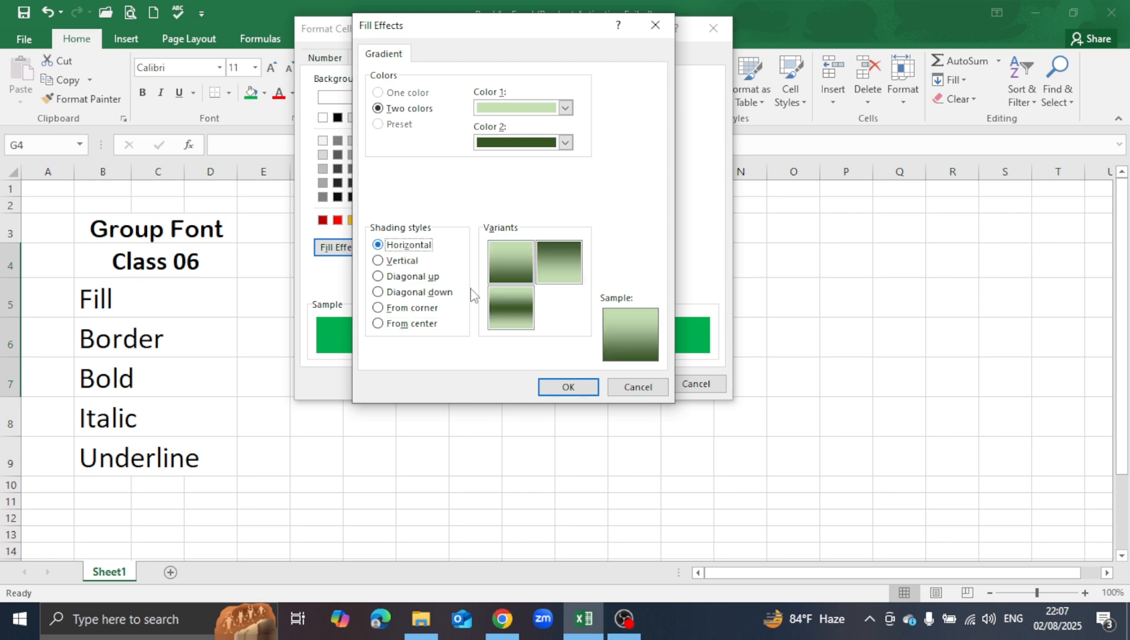
pyautogui.click(566, 387)
pyautogui.click(617, 379)
pyautogui.click(590, 440)
pyautogui.click(560, 335)
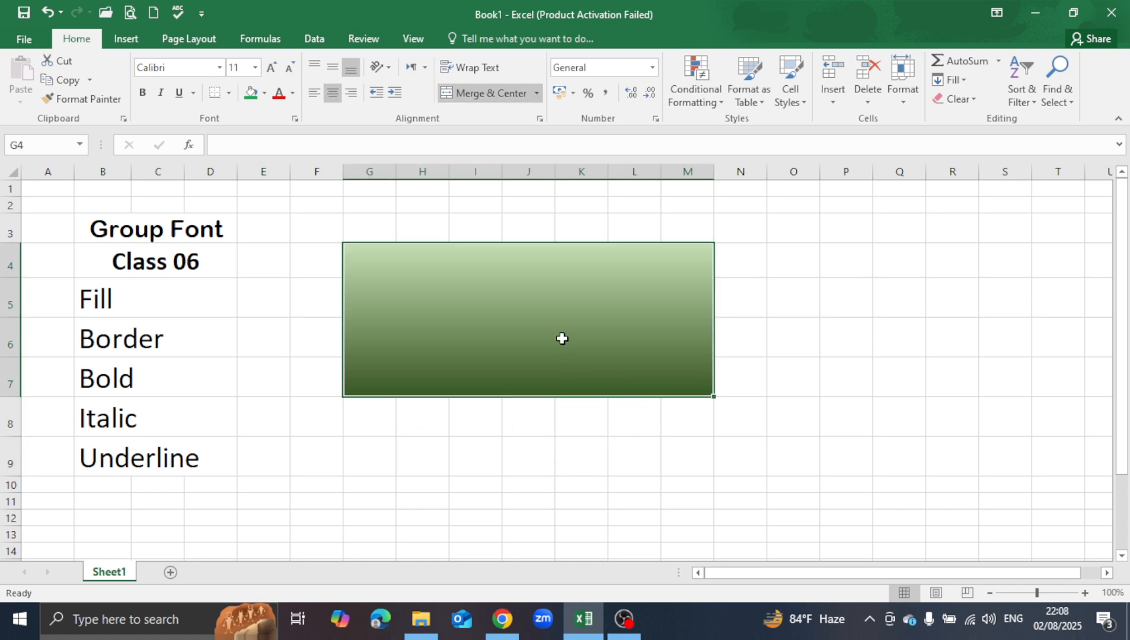
pyautogui.click(559, 440)
pyautogui.click(550, 339)
pyautogui.click(621, 431)
# - Remove the fill from the merged cell G4:M7 by setting it to No Fill
pyautogui.click(578, 326)
pyautogui.click(264, 95)
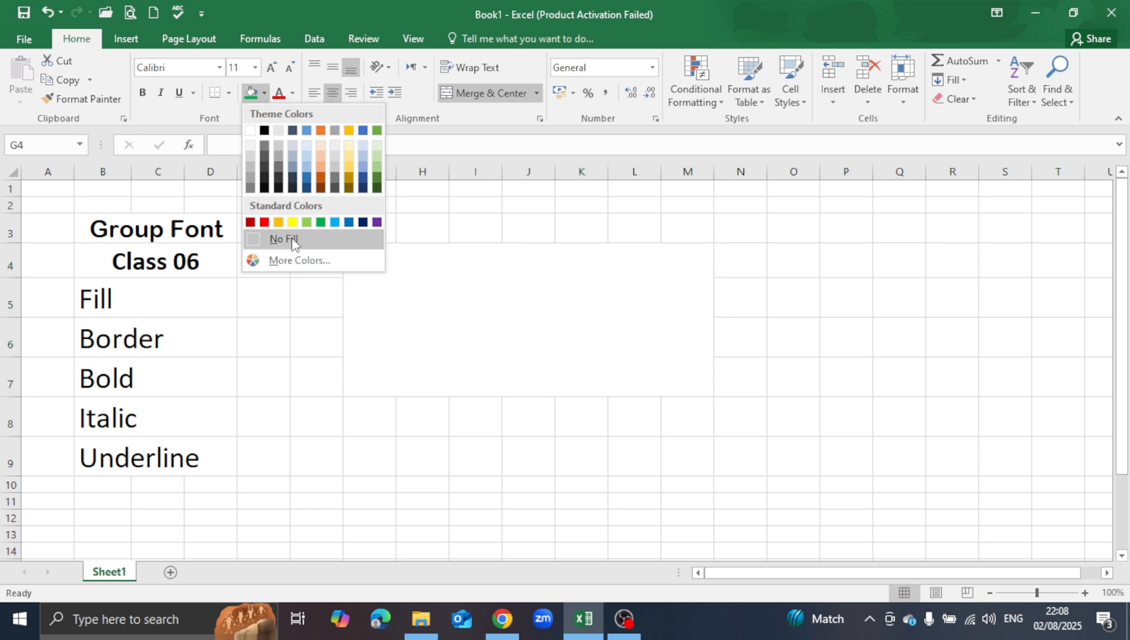
pyautogui.click(292, 243)
pyautogui.click(454, 457)
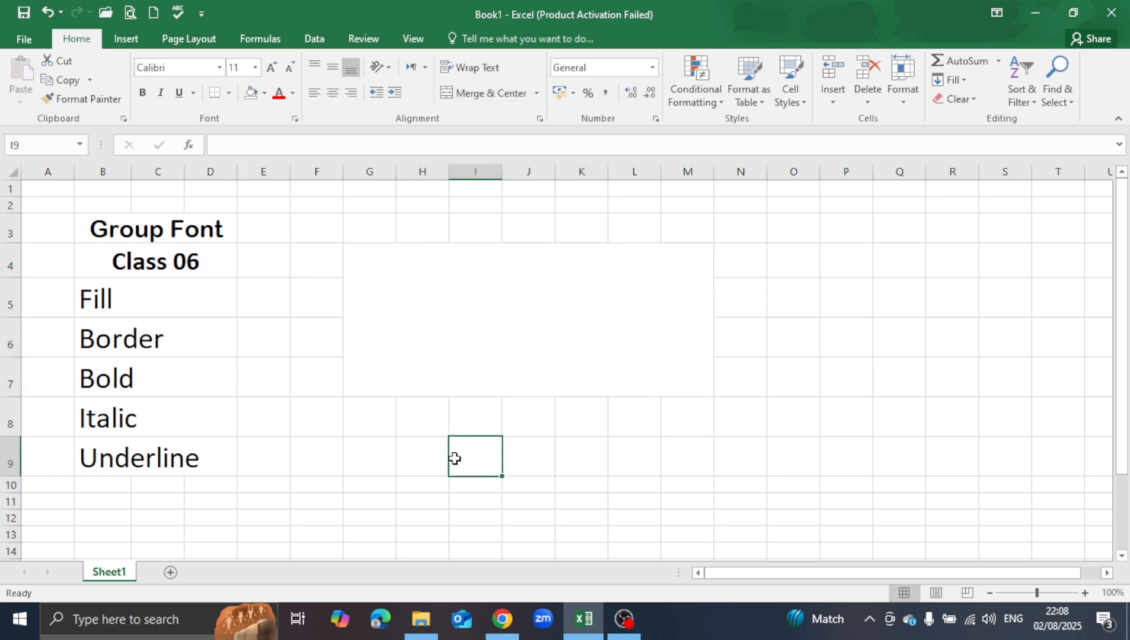
# - Apply a Vertical Stripe pattern fill with a dark green pattern color to the merged cell G4:M7
pyautogui.click(596, 348)
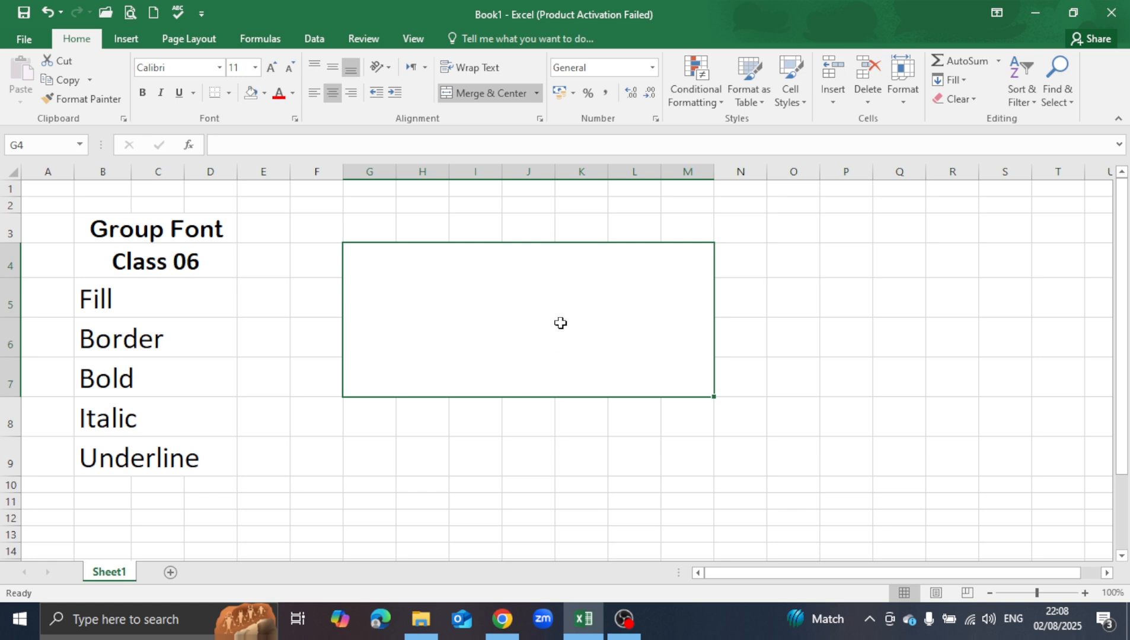
pyautogui.click(294, 118)
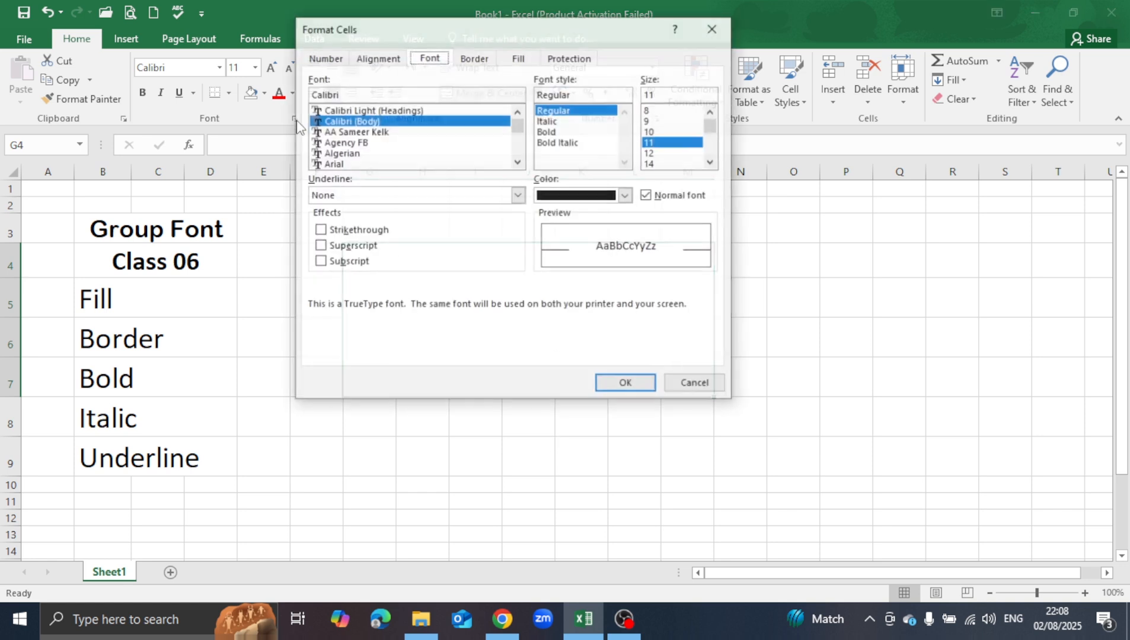
pyautogui.click(519, 59)
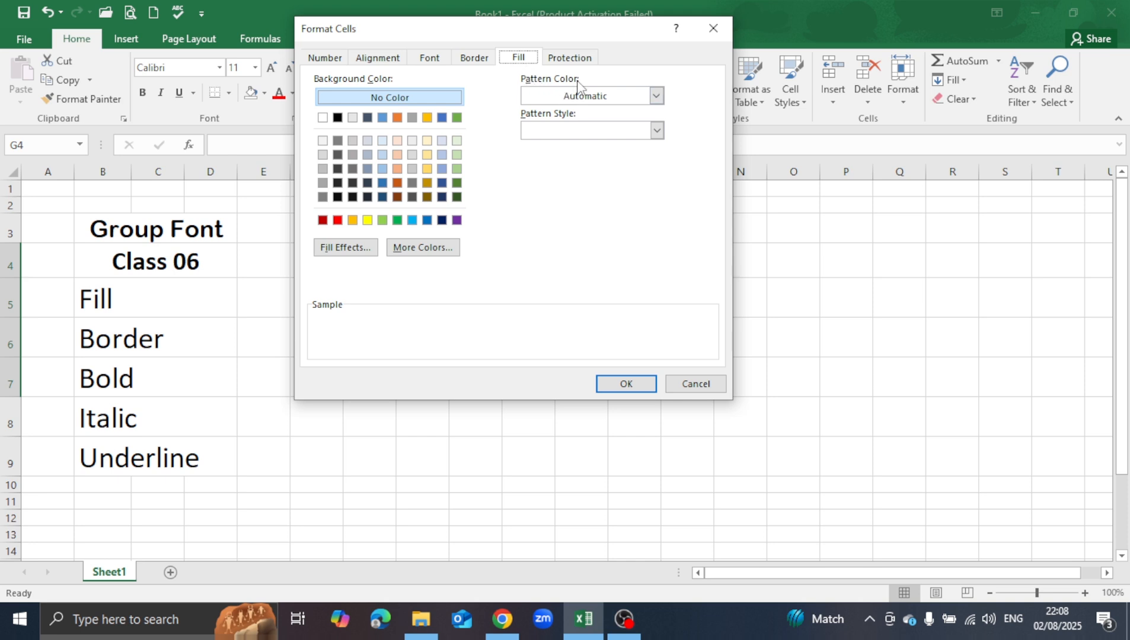
pyautogui.click(590, 128)
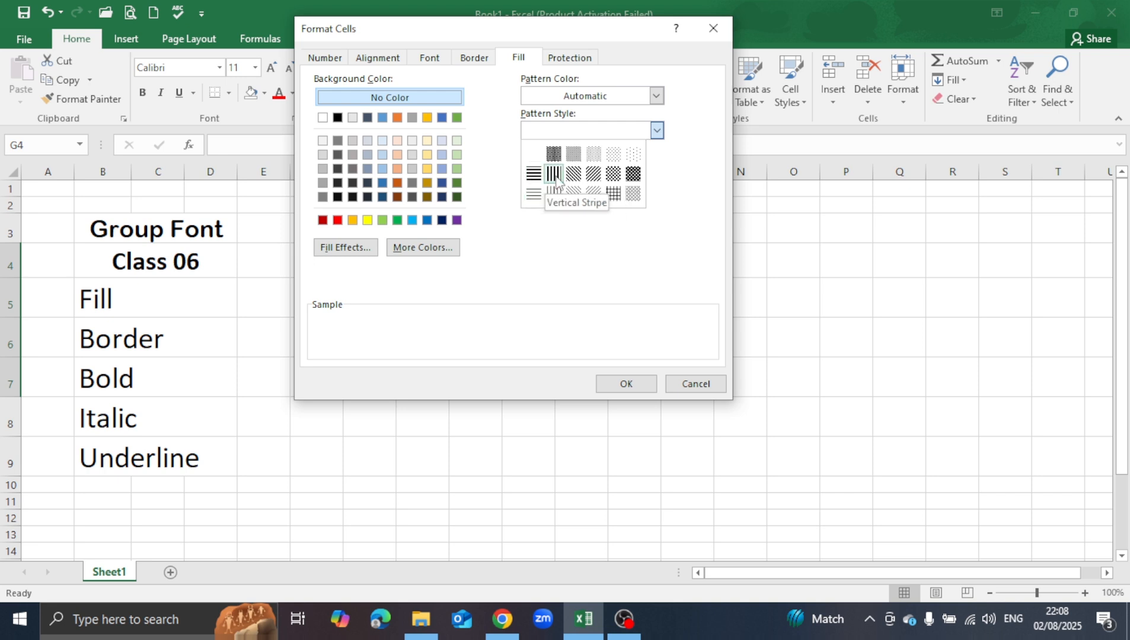
pyautogui.click(554, 176)
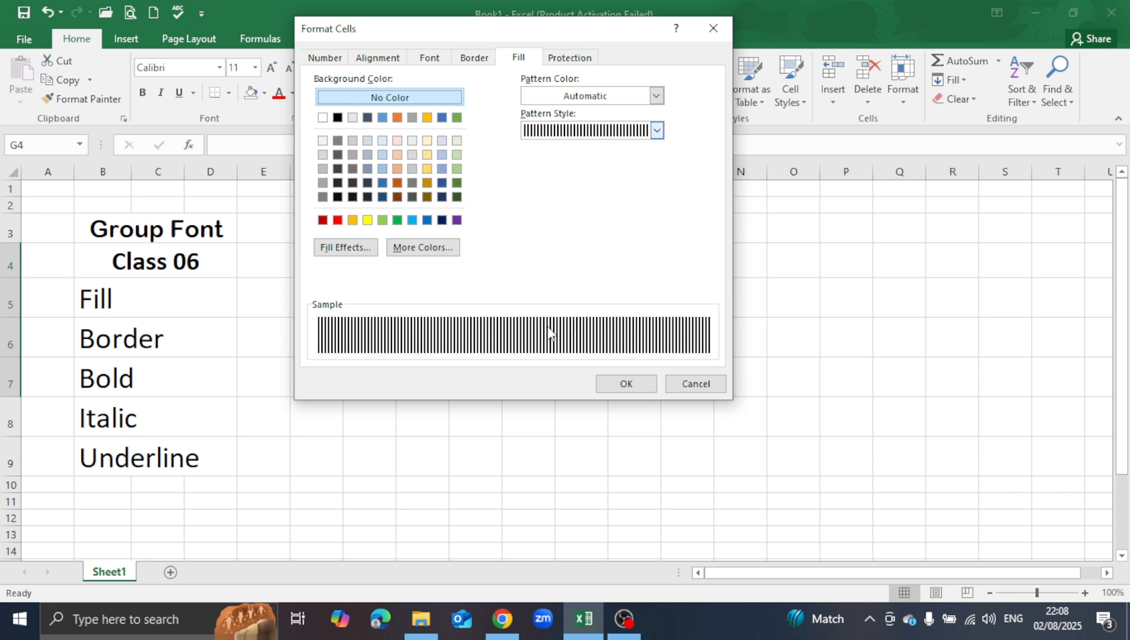
pyautogui.click(656, 96)
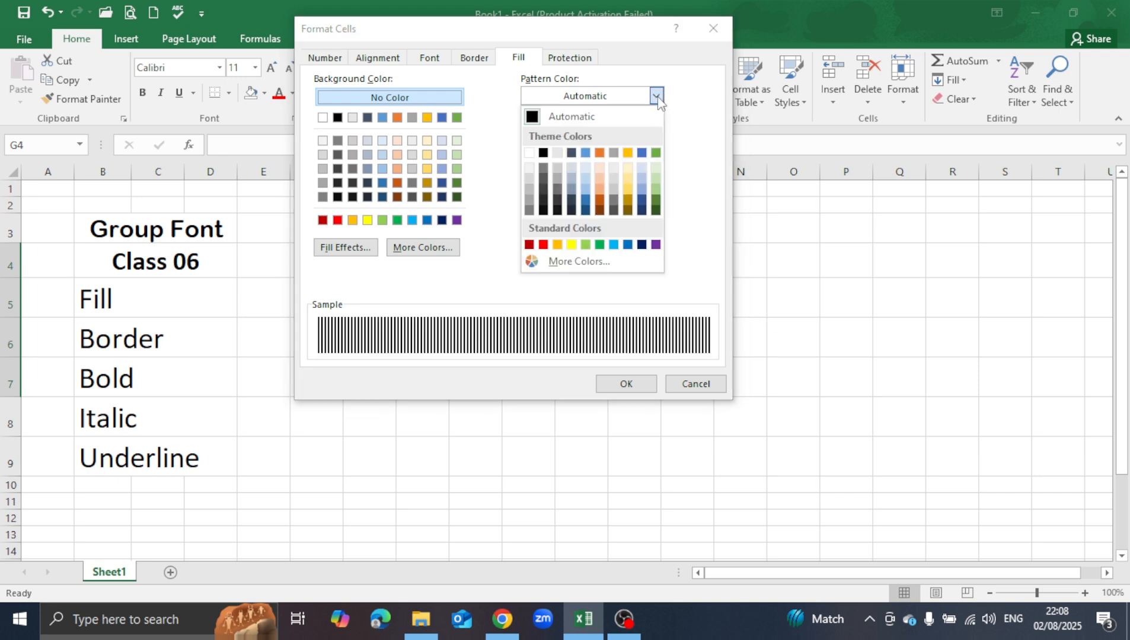
pyautogui.click(655, 211)
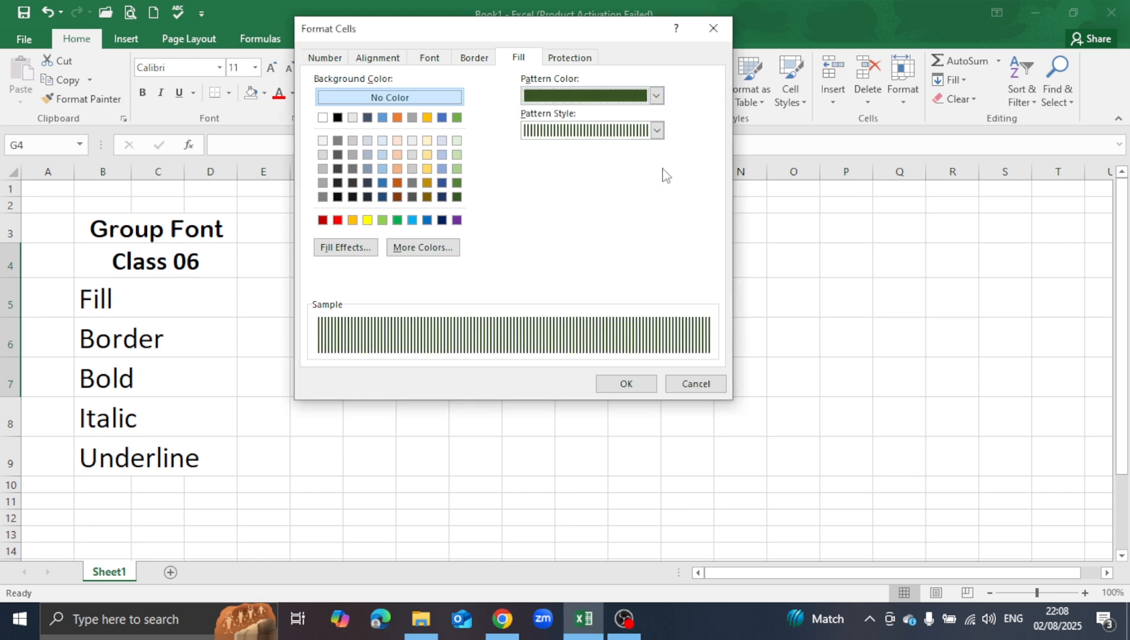
pyautogui.click(634, 385)
pyautogui.click(613, 465)
pyautogui.click(597, 314)
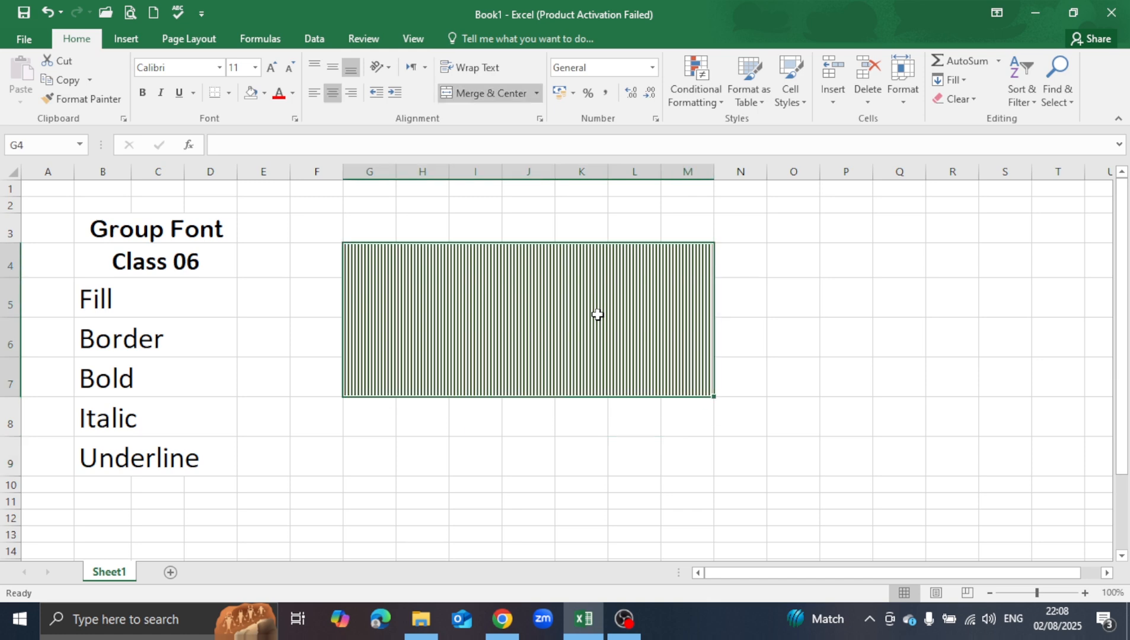
pyautogui.click(505, 457)
# - Change the pattern style of the merged cell G4:M7 to a light dotted gray pattern
pyautogui.click(535, 305)
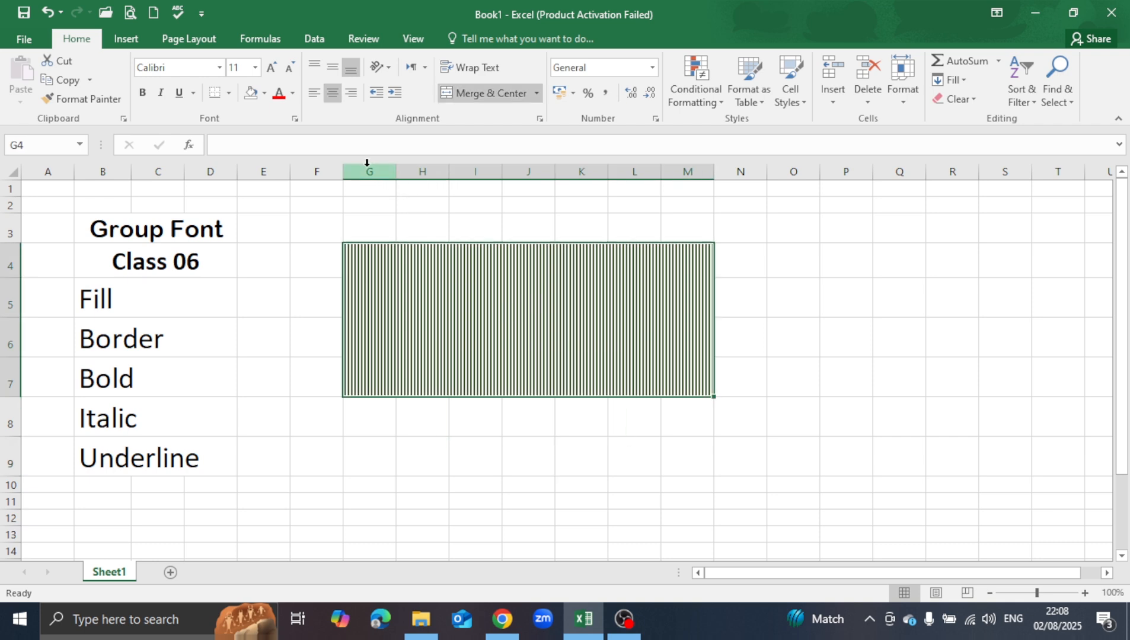
pyautogui.click(295, 121)
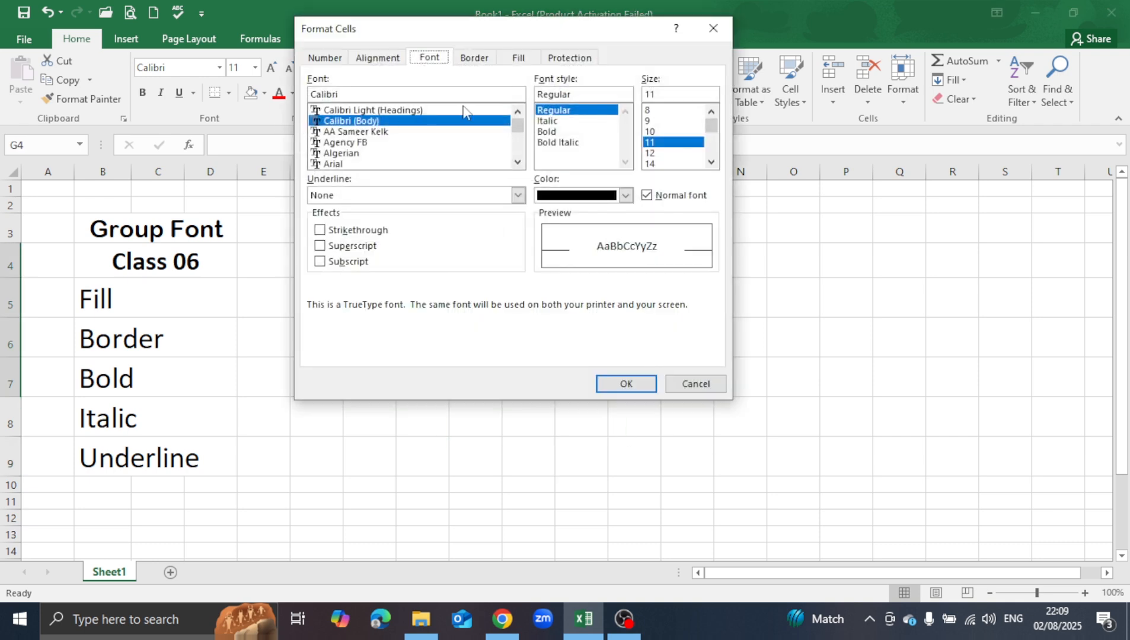
pyautogui.click(527, 58)
pyautogui.click(656, 131)
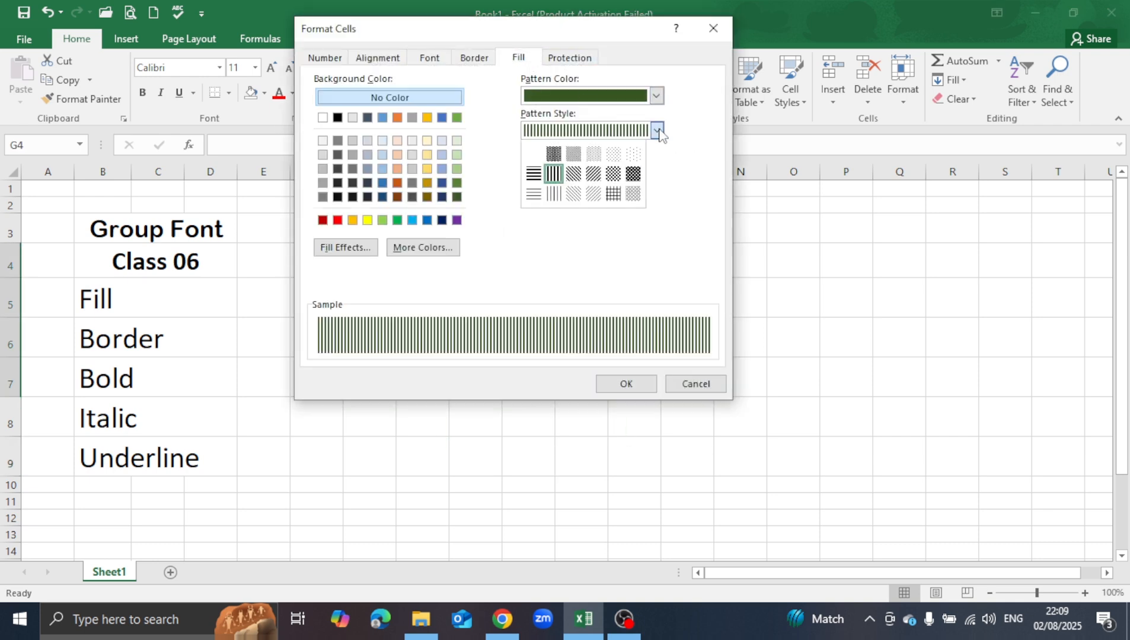
pyautogui.click(614, 155)
pyautogui.click(626, 384)
pyautogui.click(584, 428)
pyautogui.click(550, 312)
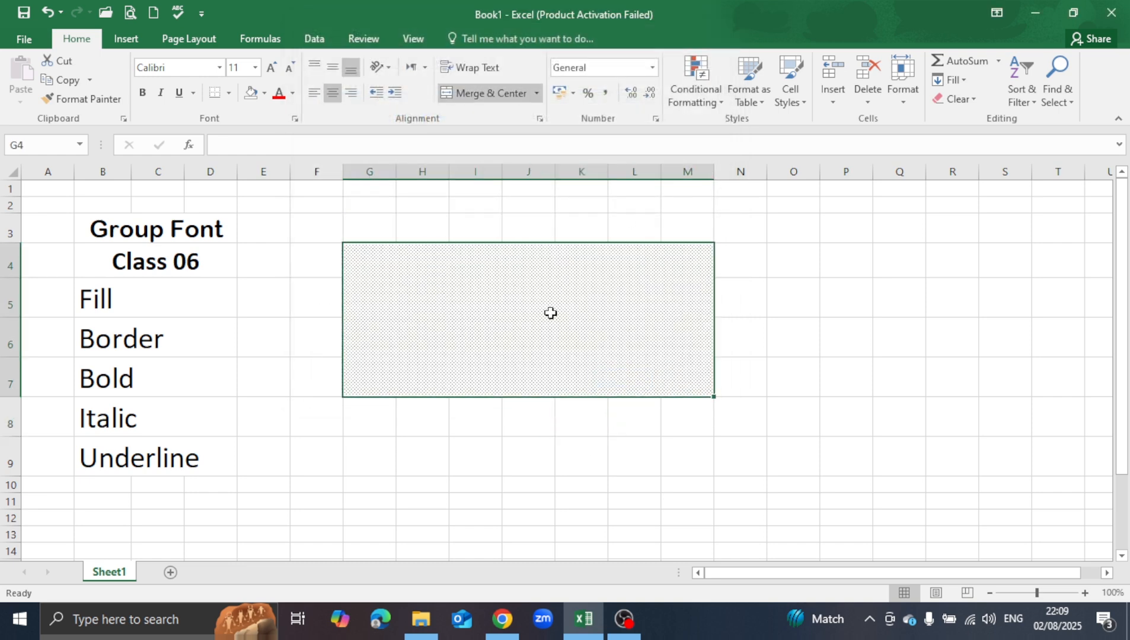
pyautogui.click(299, 417)
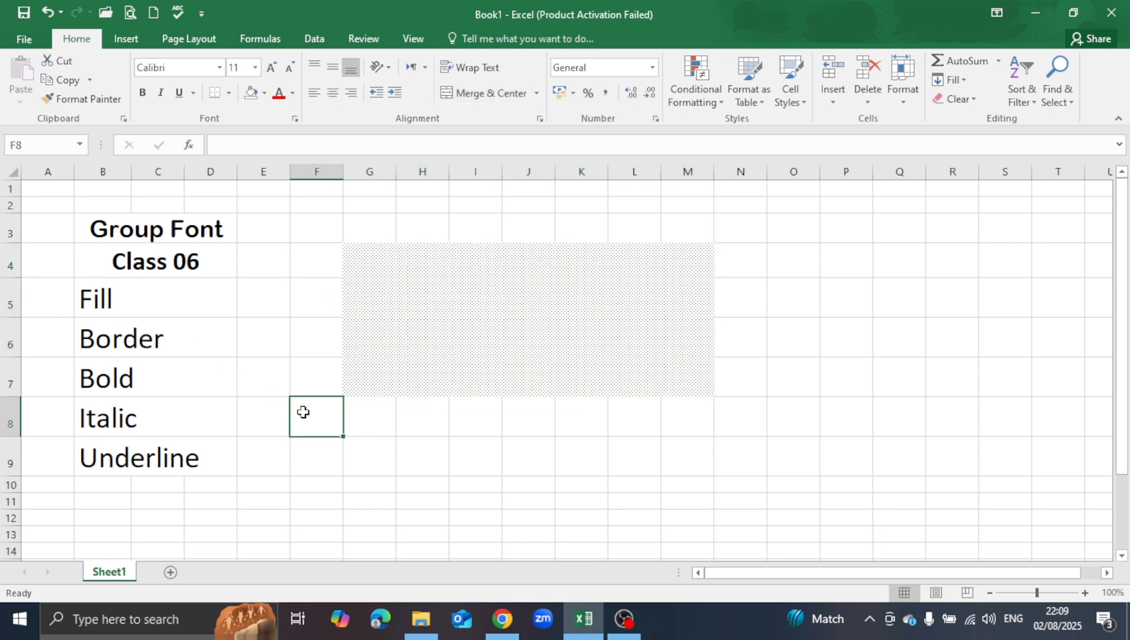
pyautogui.click(403, 326)
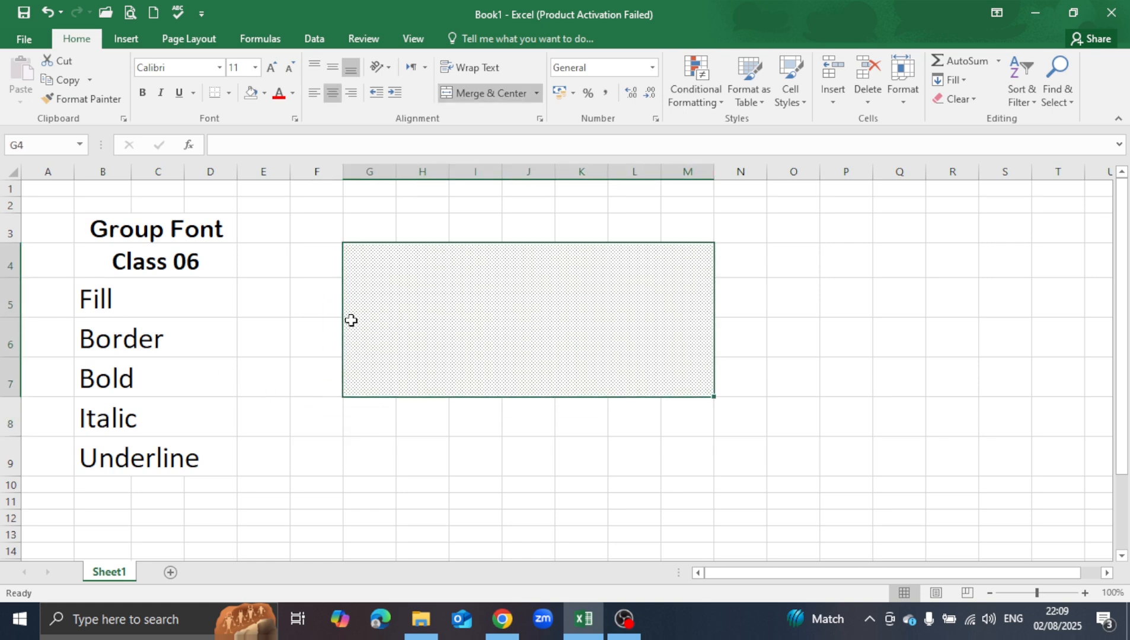
pyautogui.click(168, 347)
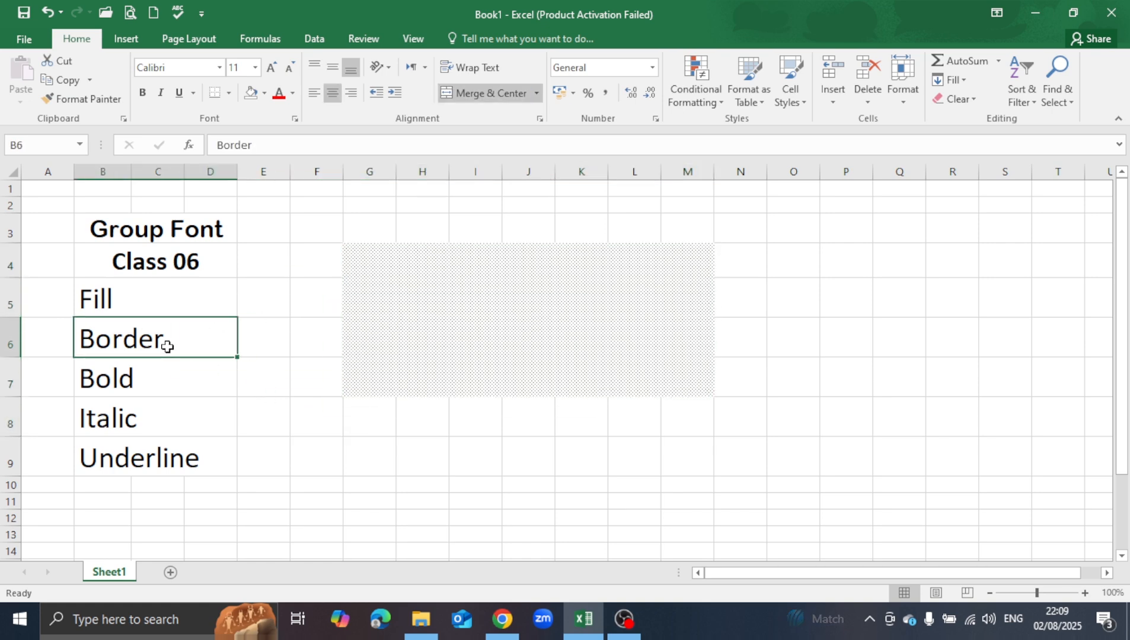
# - Clear the pattern from the merged cell G4:M7 by setting it to No Fill
pyautogui.click(559, 342)
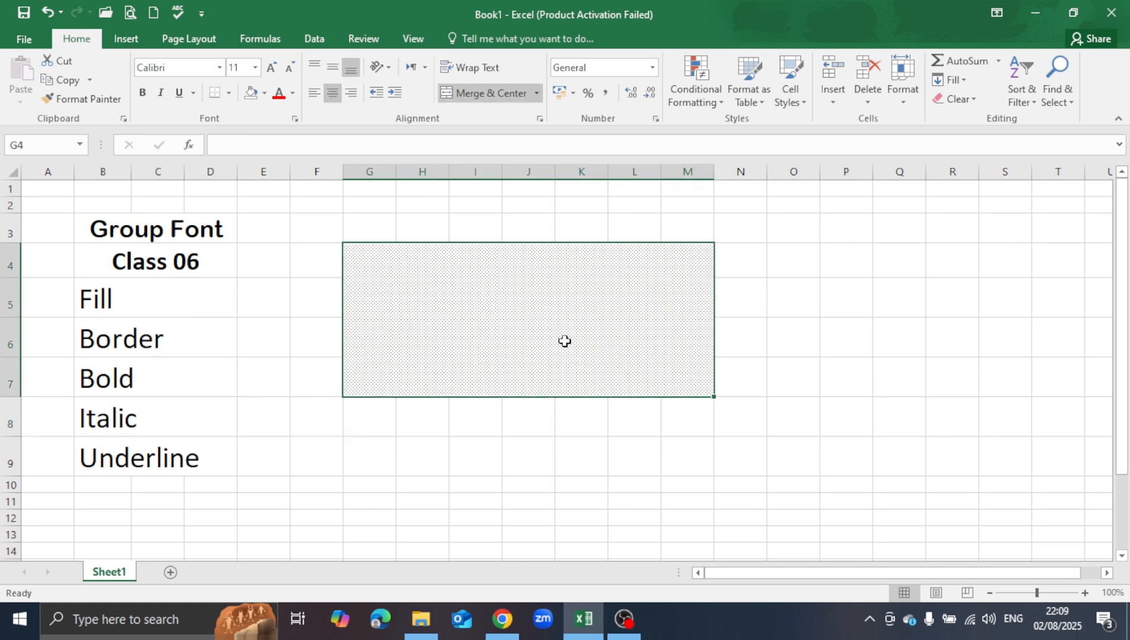
pyautogui.click(264, 93)
pyautogui.click(294, 237)
pyautogui.click(638, 442)
pyautogui.click(574, 288)
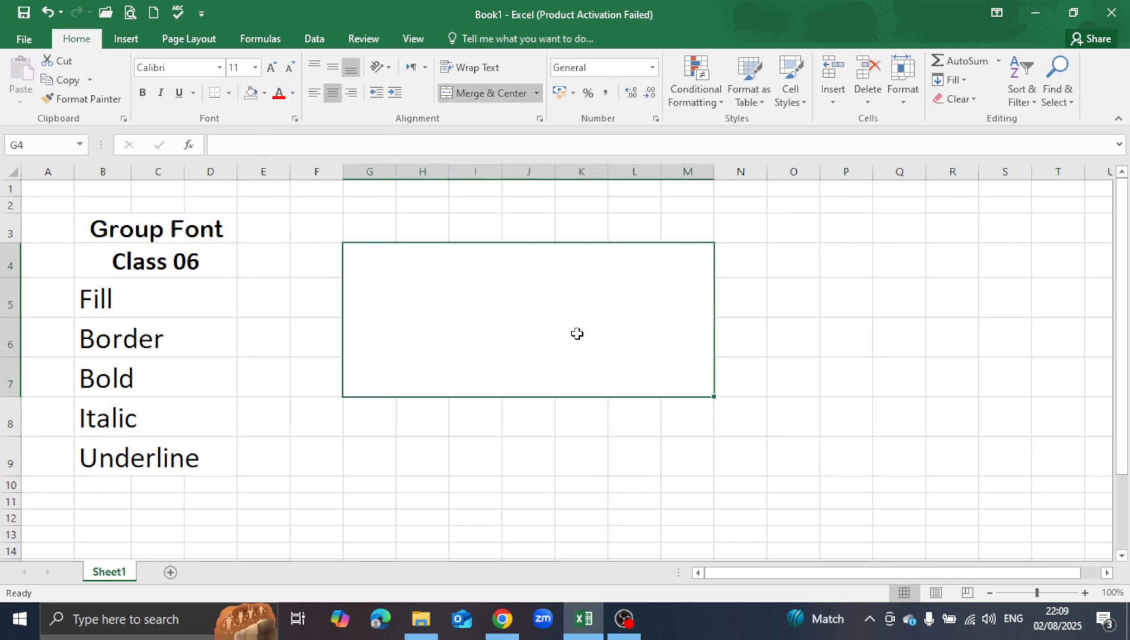
pyautogui.click(596, 462)
pyautogui.click(554, 300)
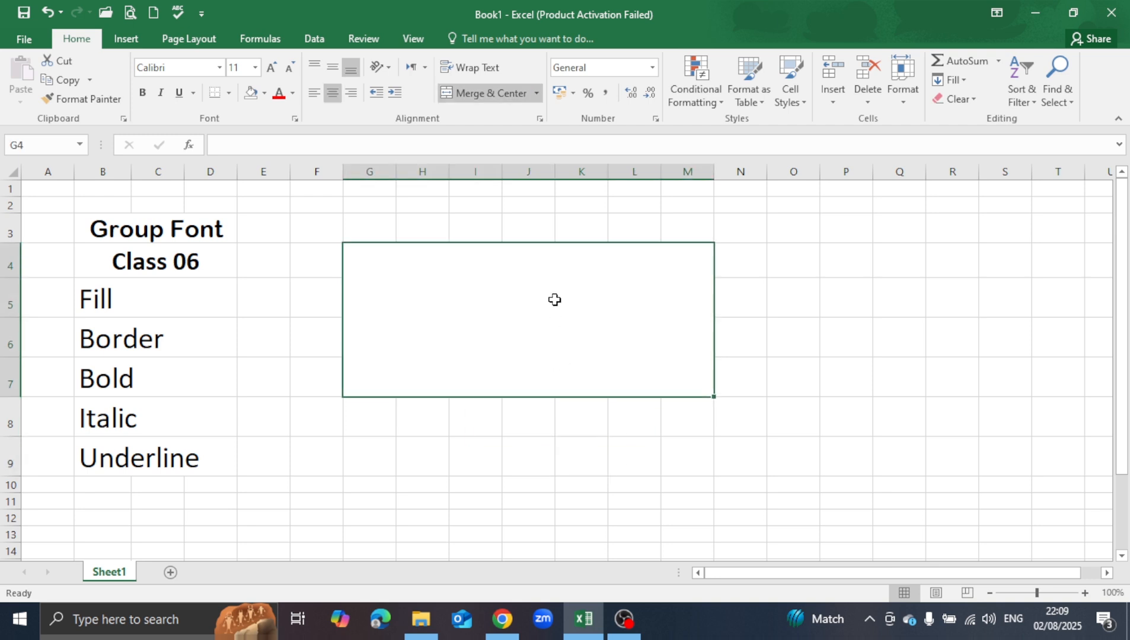
pyautogui.click(814, 298)
pyautogui.click(886, 323)
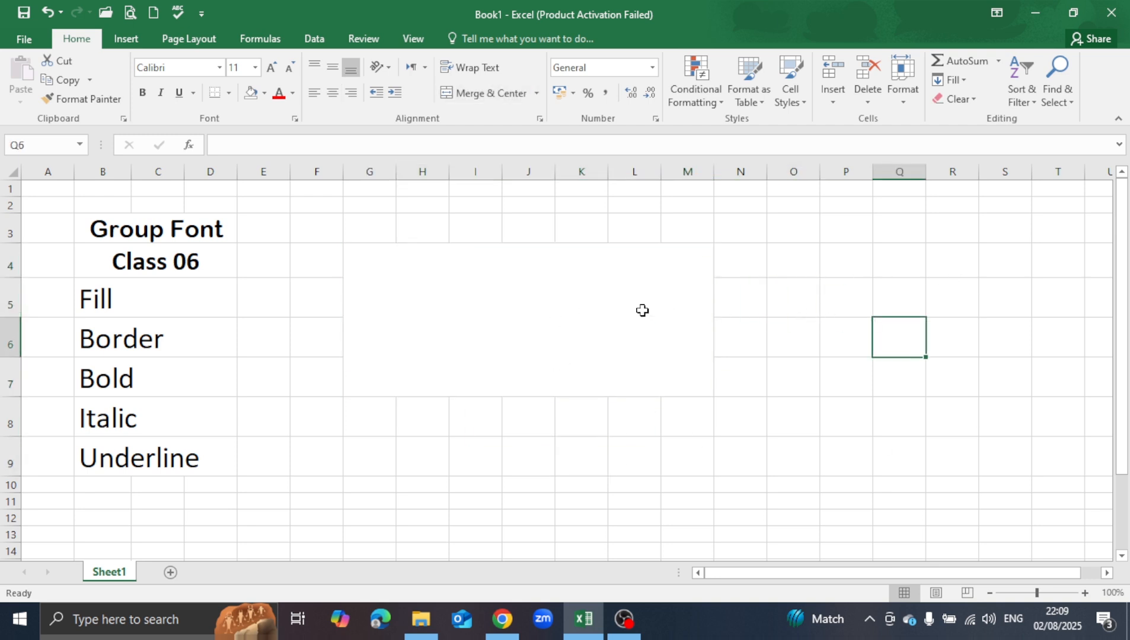
# - Unmerge the merged cell G4:M7 into individual cells
pyautogui.click(519, 302)
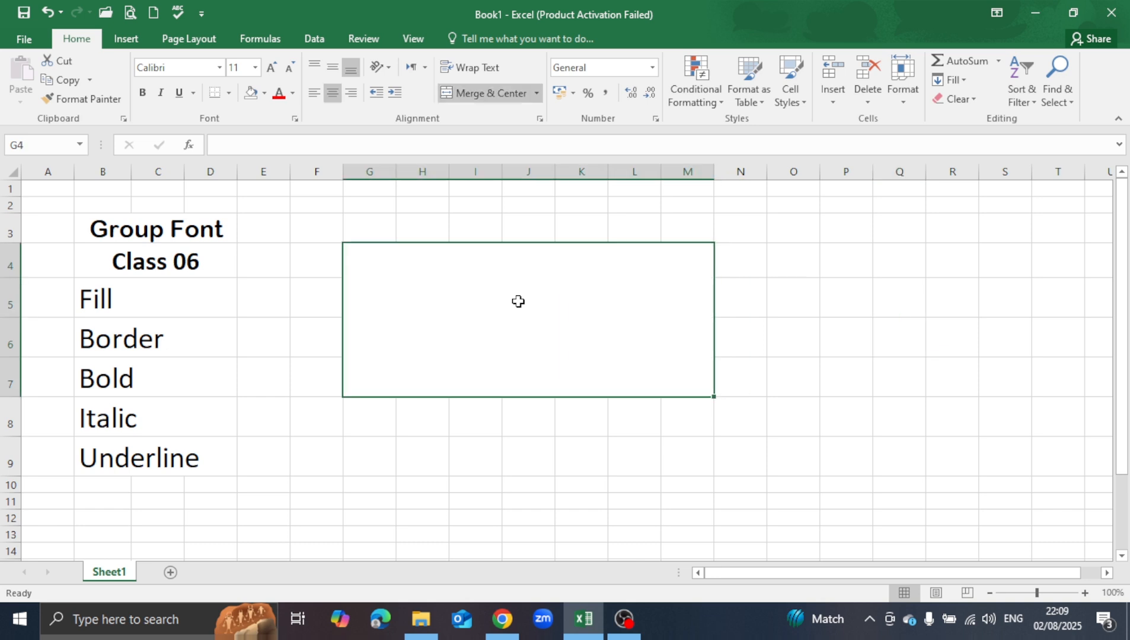
pyautogui.click(537, 94)
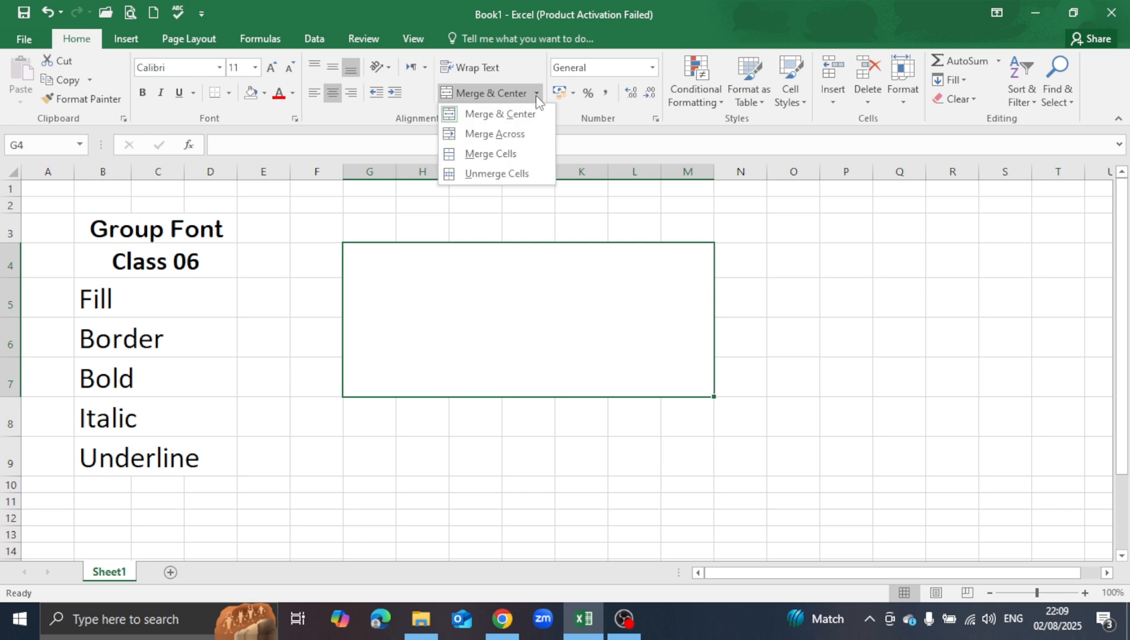
pyautogui.click(484, 173)
pyautogui.click(610, 460)
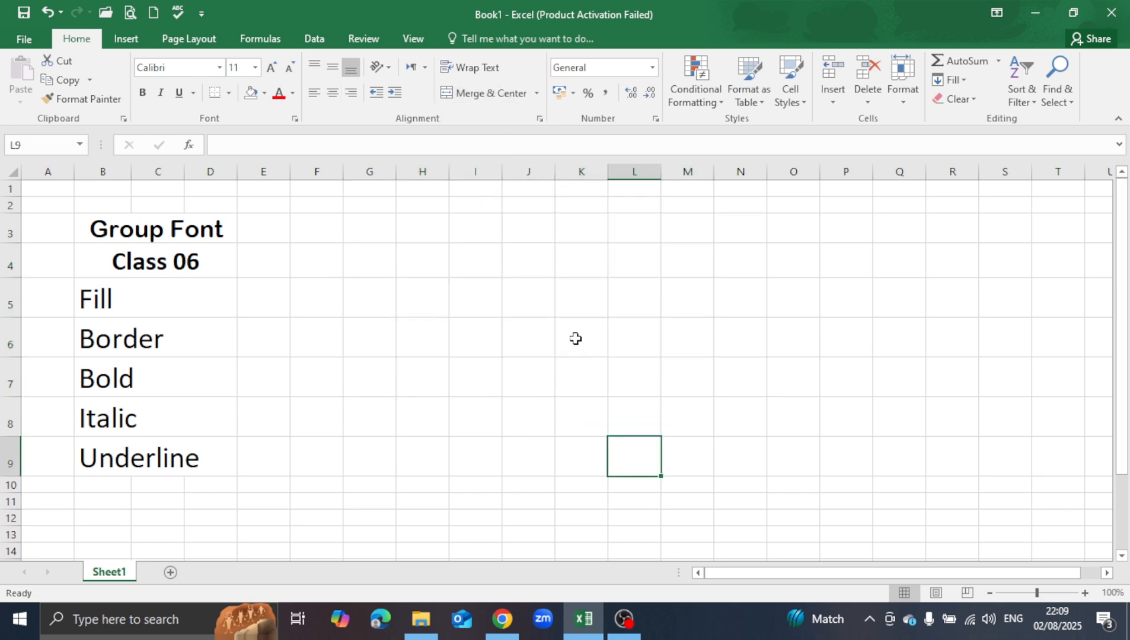
# - Apply All Borders to the range G4:M8
pyautogui.moveTo(391, 264); pyautogui.dragTo(671, 398)
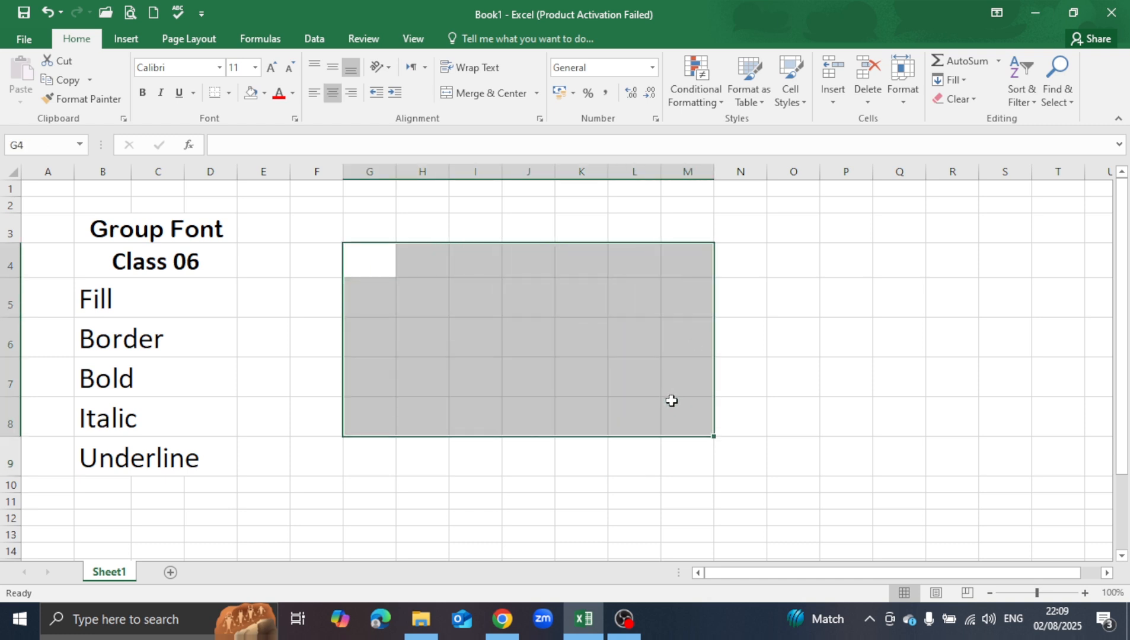
pyautogui.click(229, 95)
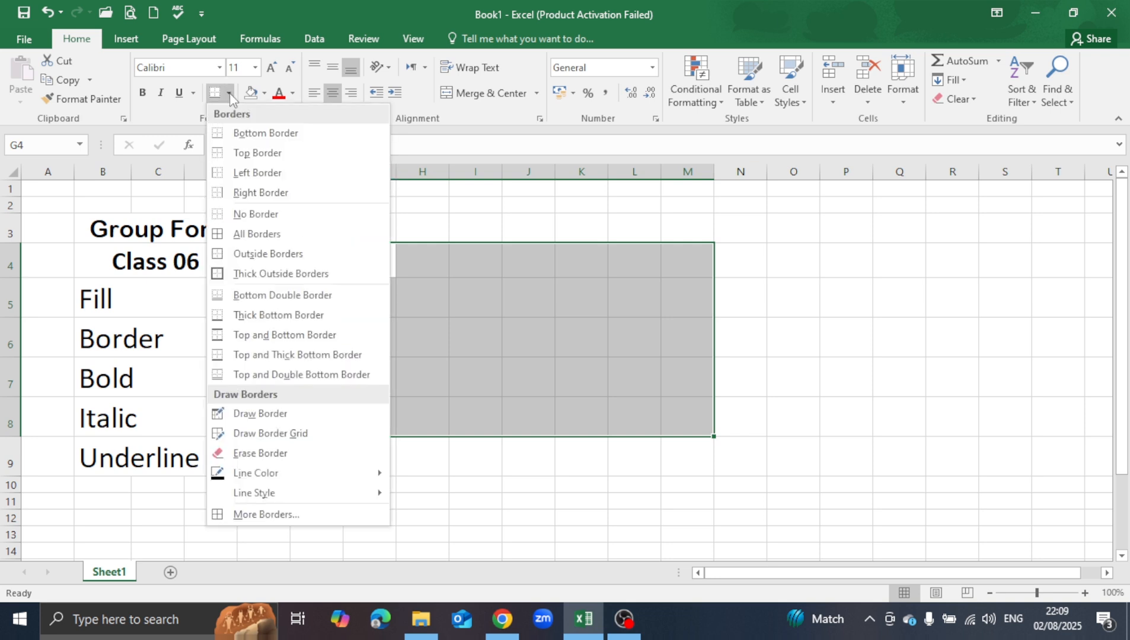
pyautogui.click(264, 234)
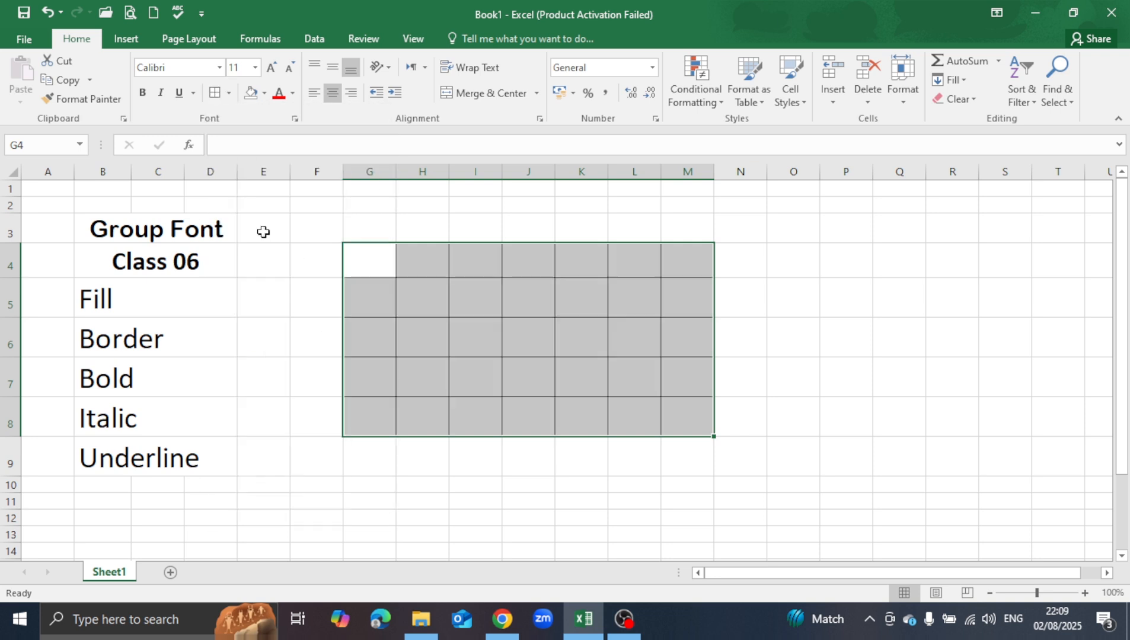
pyautogui.click(640, 448)
pyautogui.moveTo(379, 271); pyautogui.dragTo(671, 399)
pyautogui.click(648, 469)
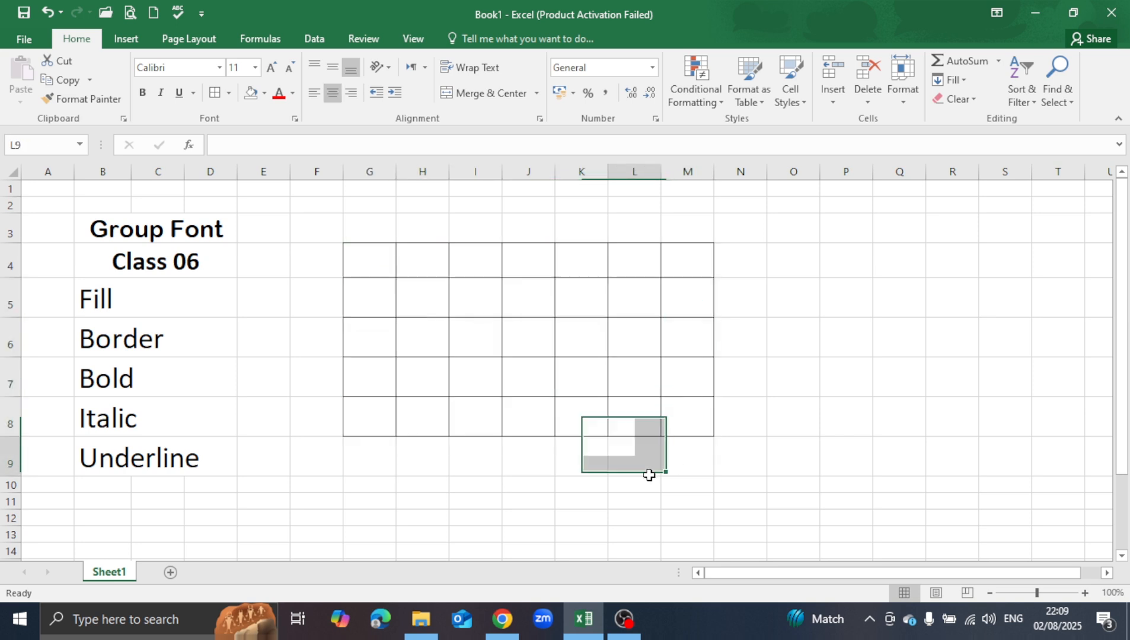
pyautogui.moveTo(361, 262); pyautogui.dragTo(676, 412)
pyautogui.click(644, 472)
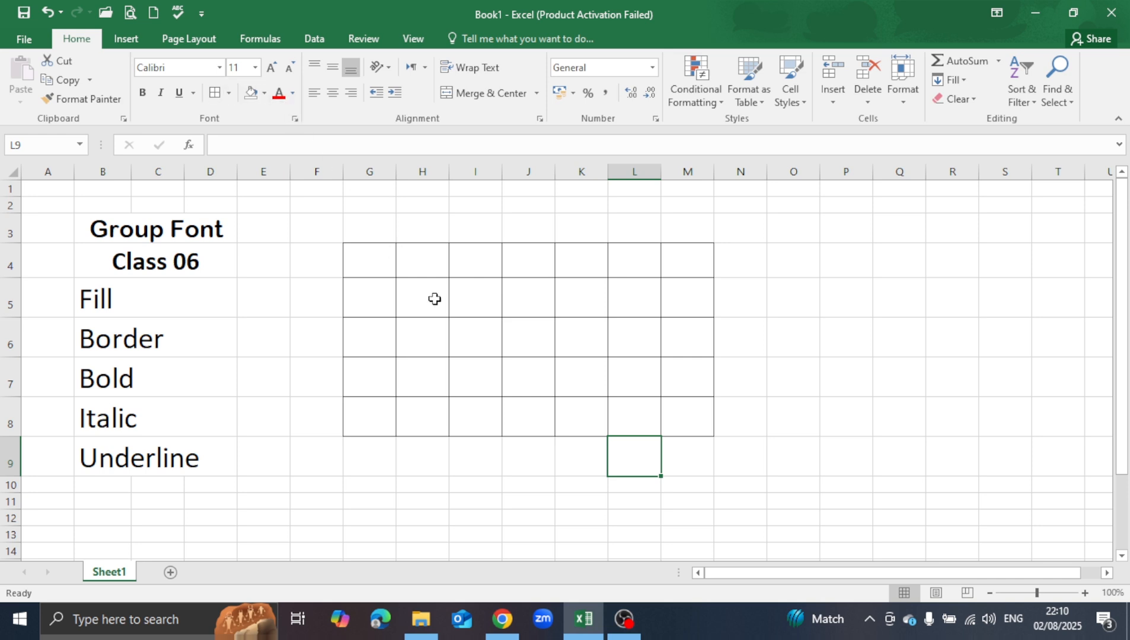
pyautogui.click(376, 267)
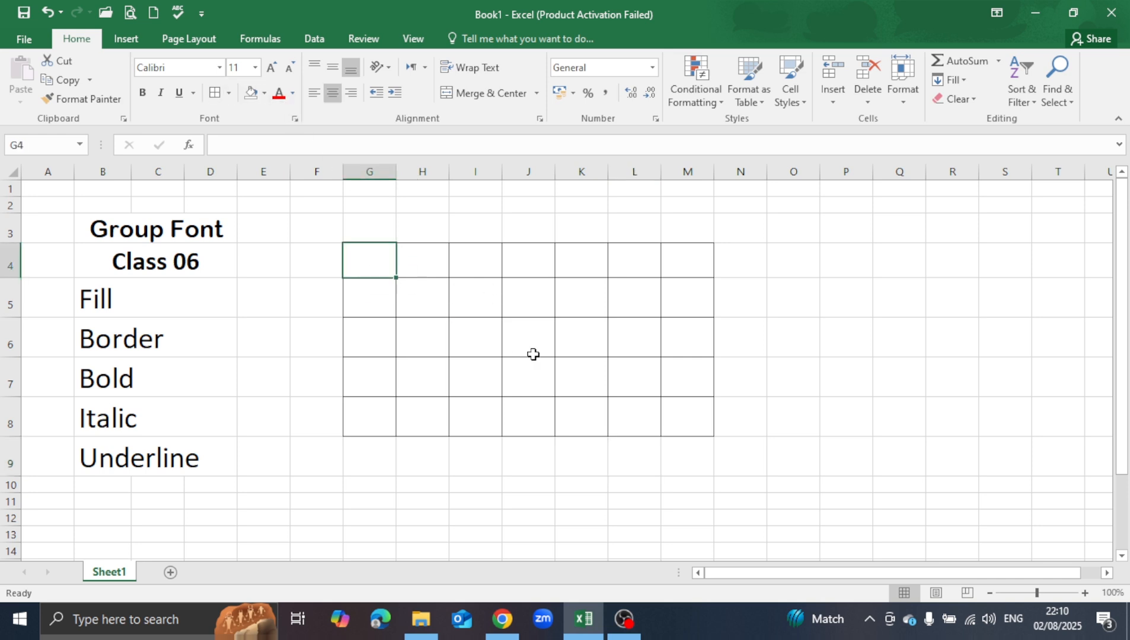
pyautogui.click(401, 293)
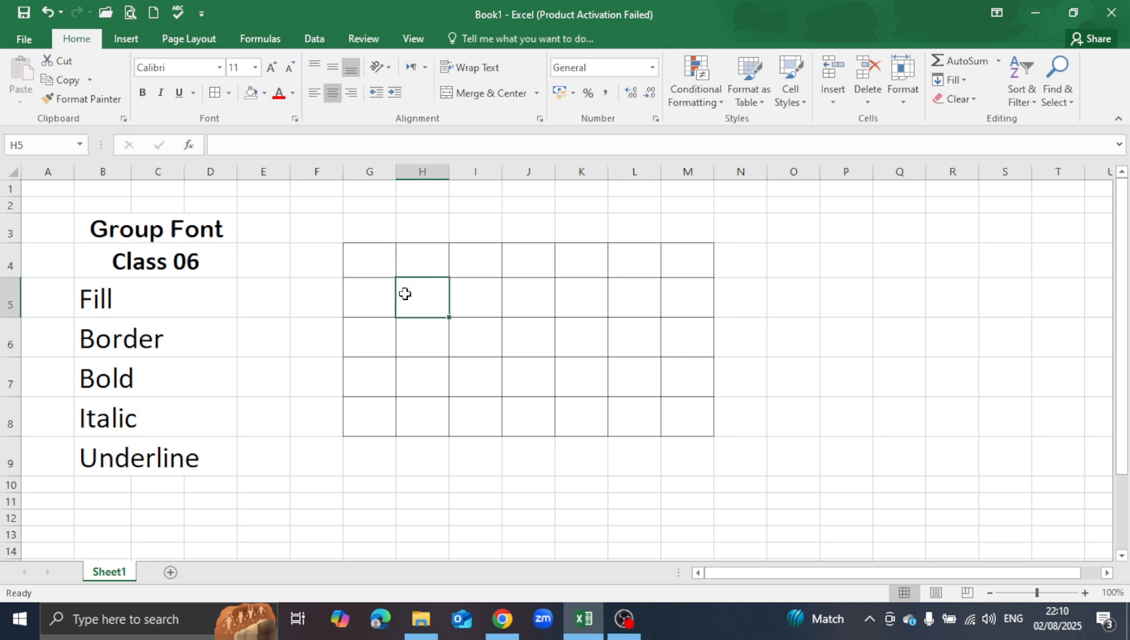
# - Apply Outline and Inside borders with a medium solid line style to the range G4:M8 through Format Cells
pyautogui.moveTo(377, 265); pyautogui.dragTo(672, 418)
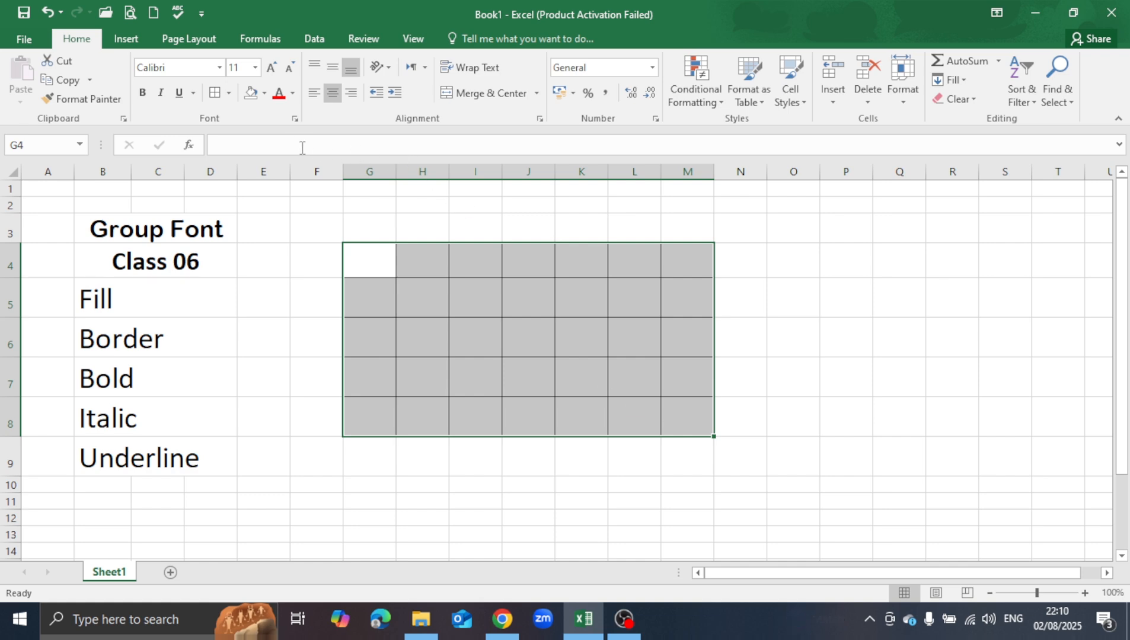
pyautogui.click(292, 120)
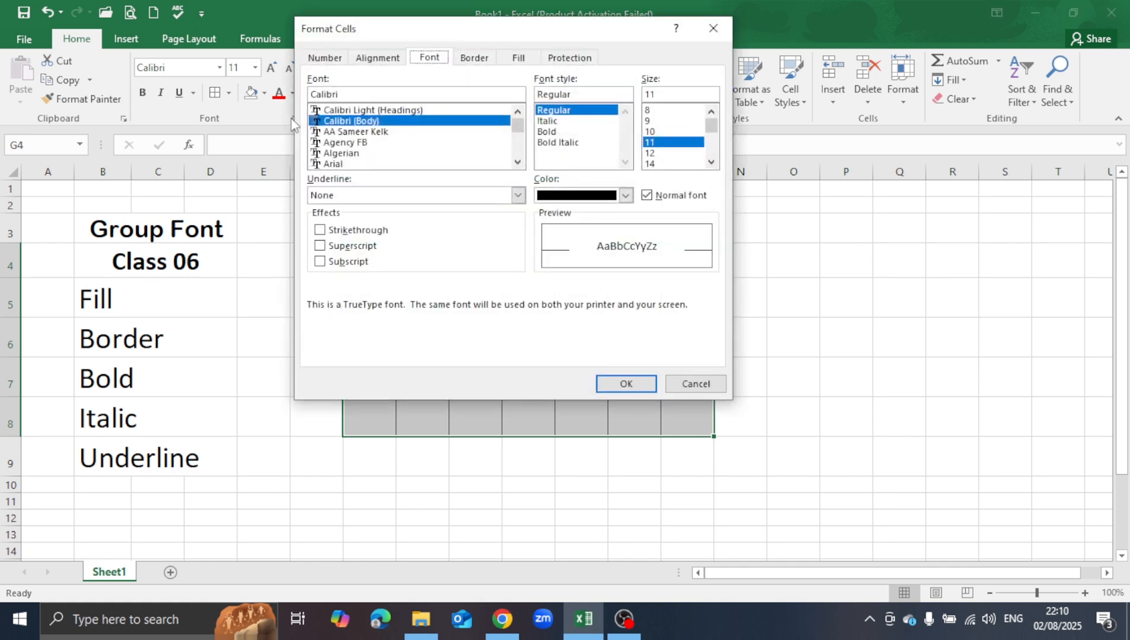
pyautogui.click(477, 60)
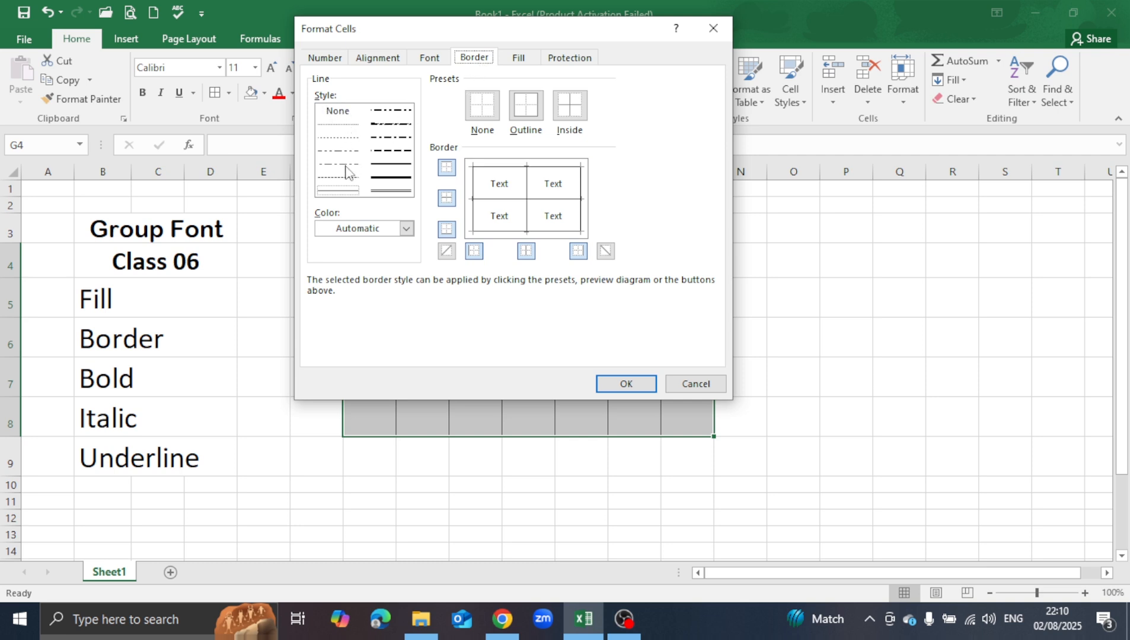
pyautogui.click(388, 169)
pyautogui.click(525, 115)
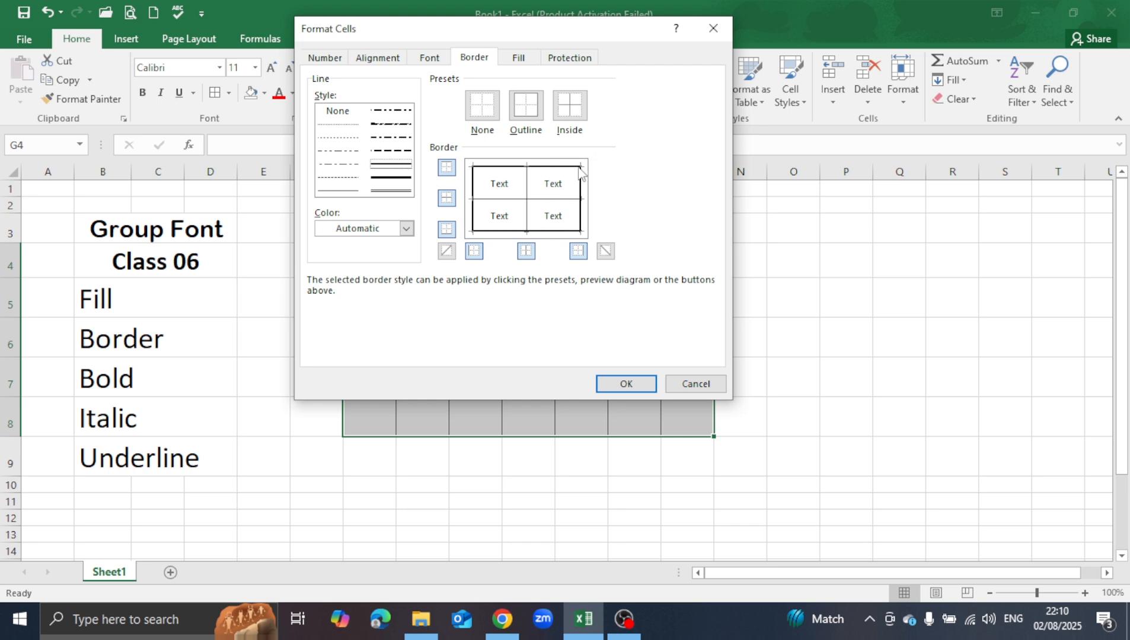
pyautogui.click(570, 107)
pyautogui.click(628, 384)
pyautogui.click(625, 463)
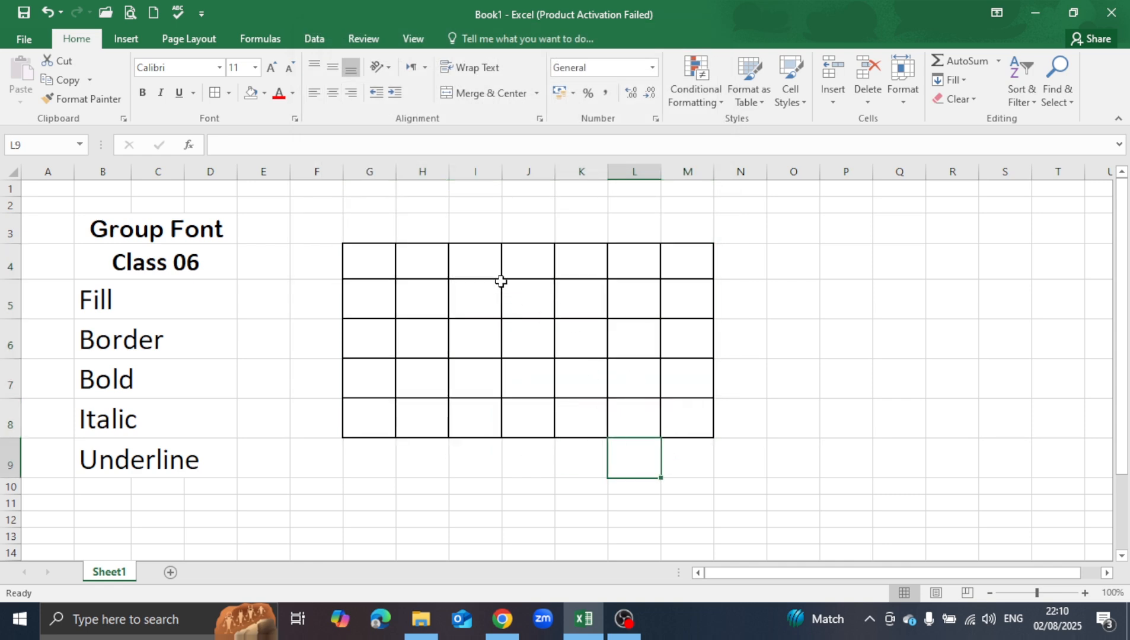
# - Recolor the Outline and Inside borders of the range G4:M8 dark red through Format Cells
pyautogui.moveTo(368, 262); pyautogui.dragTo(679, 409)
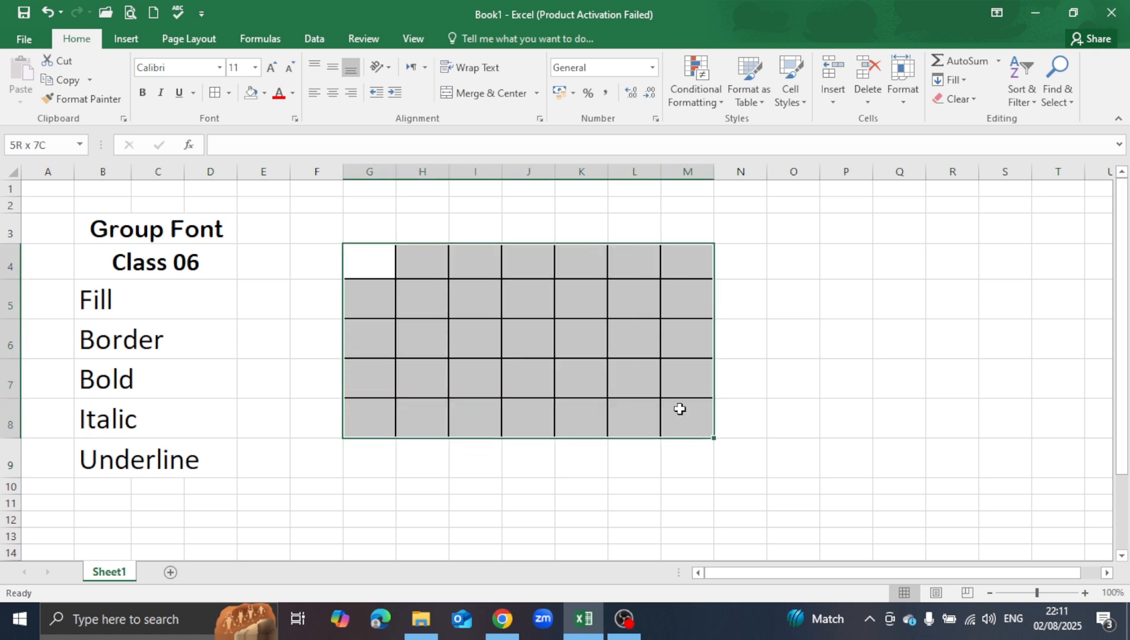
pyautogui.click(631, 413)
pyautogui.moveTo(394, 270); pyautogui.dragTo(674, 411)
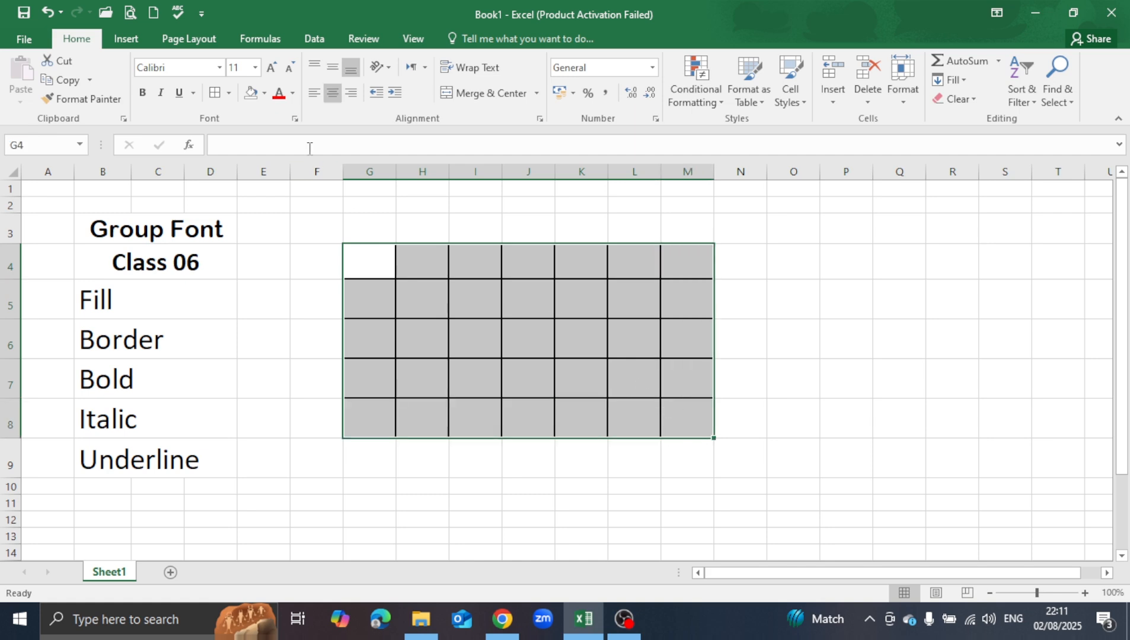
pyautogui.click(295, 121)
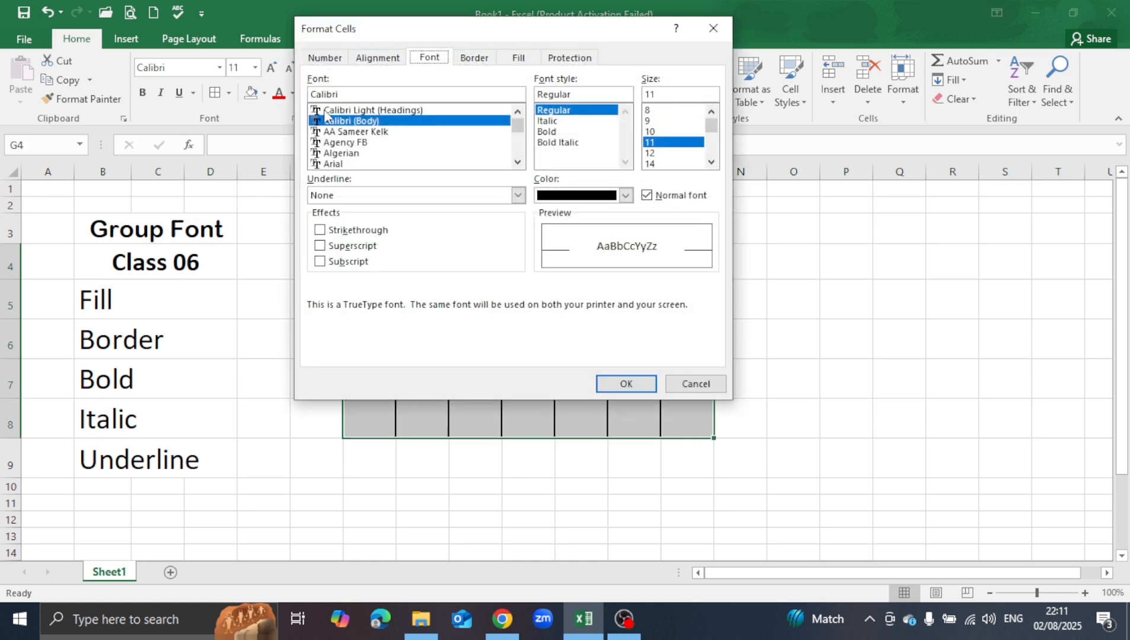
pyautogui.click(478, 58)
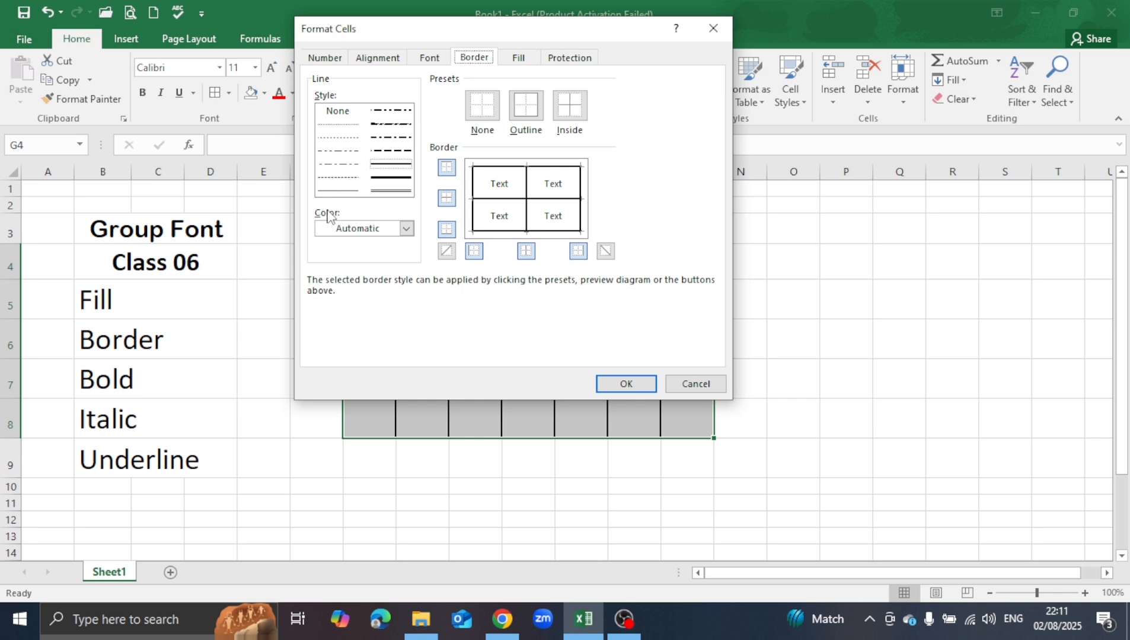
pyautogui.click(407, 233)
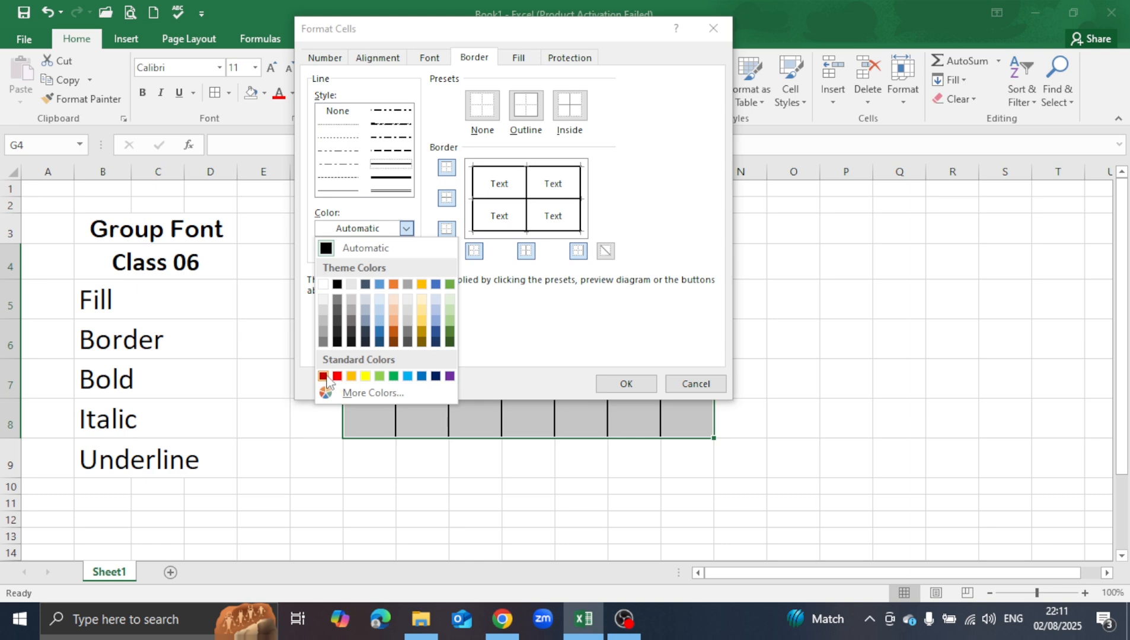
pyautogui.click(323, 377)
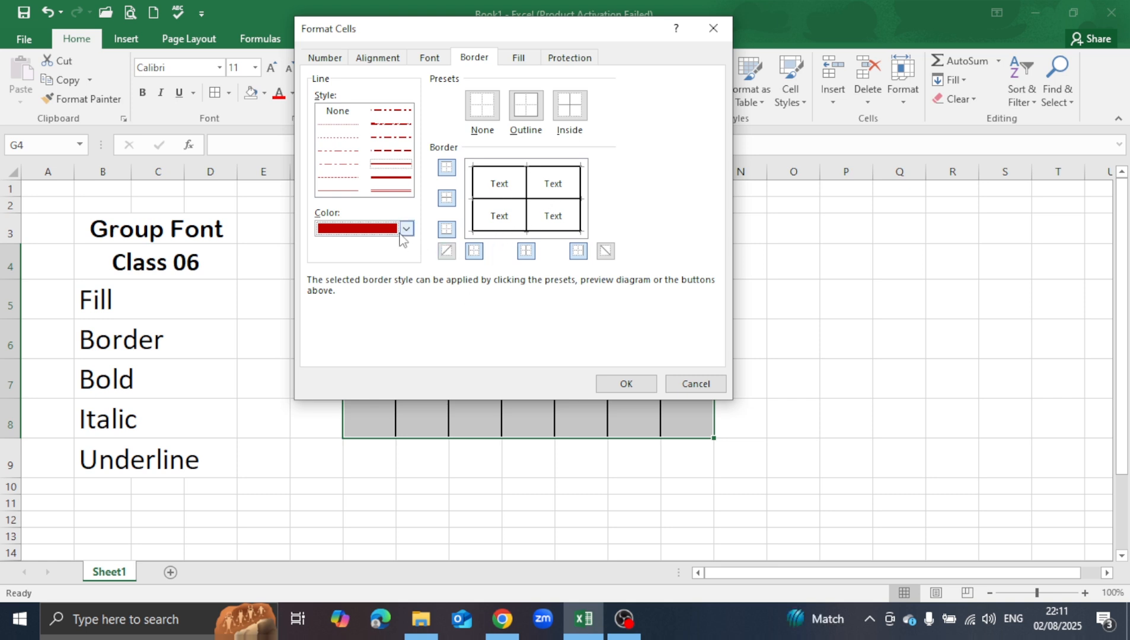
pyautogui.click(526, 105)
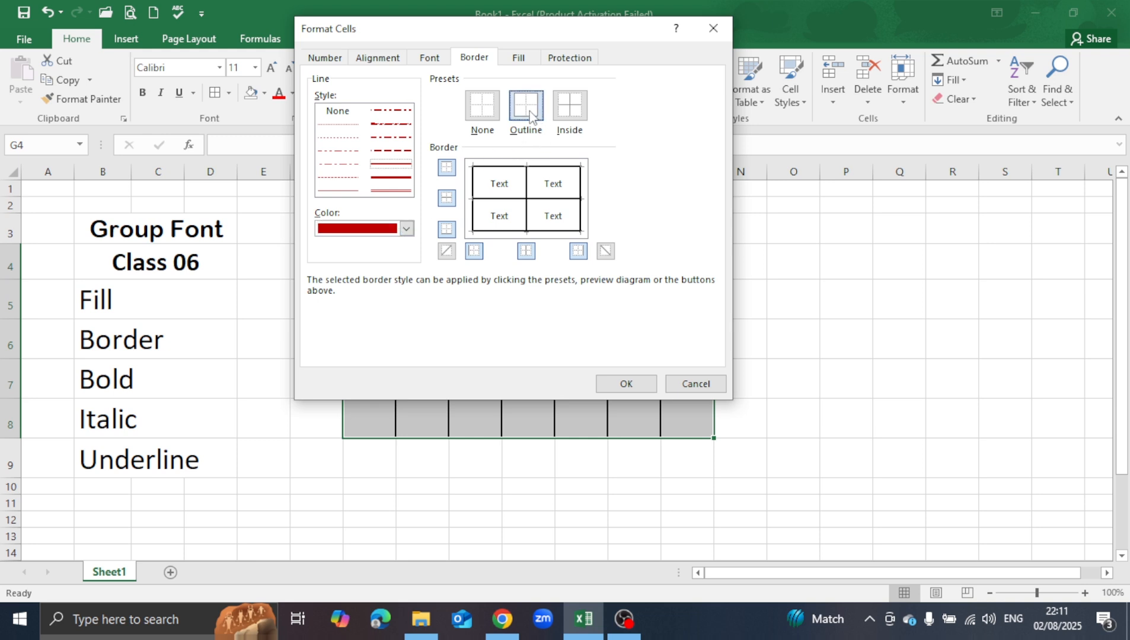
pyautogui.click(576, 111)
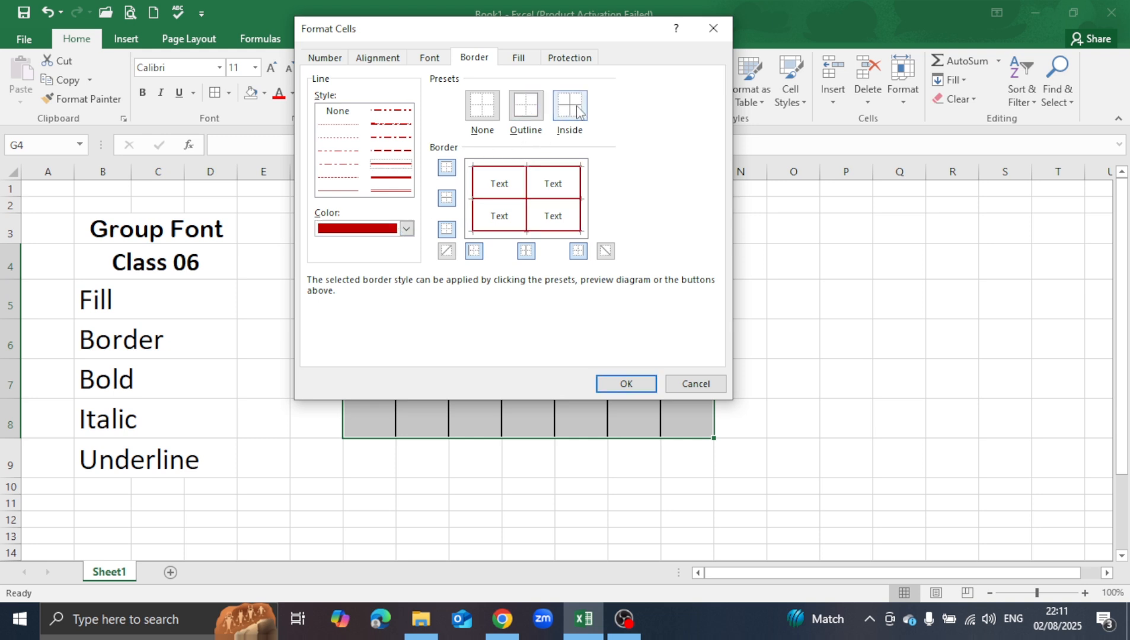
pyautogui.click(611, 387)
pyautogui.click(605, 459)
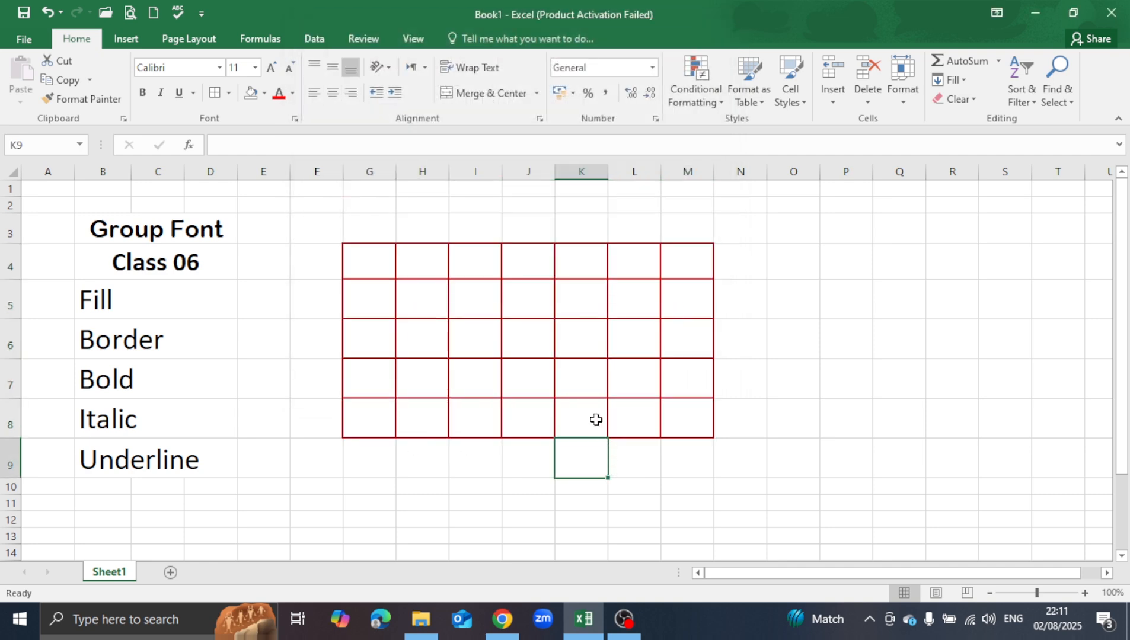
pyautogui.moveTo(380, 269); pyautogui.dragTo(496, 371)
pyautogui.click(606, 457)
pyautogui.click(295, 119)
pyautogui.click(474, 59)
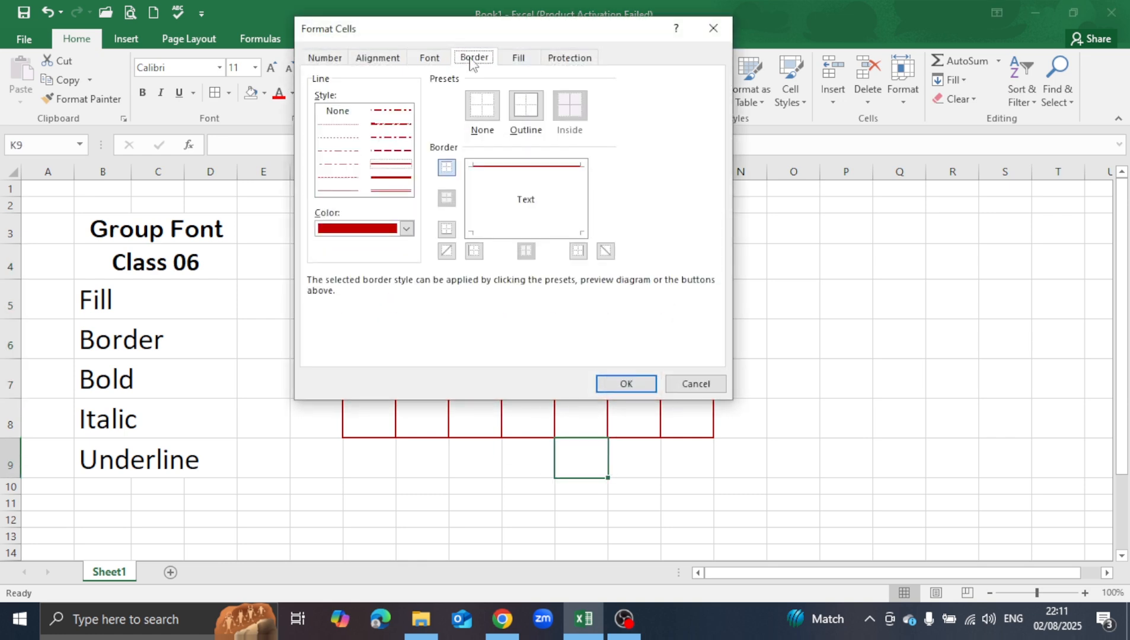
pyautogui.click(688, 383)
pyautogui.press('Right')
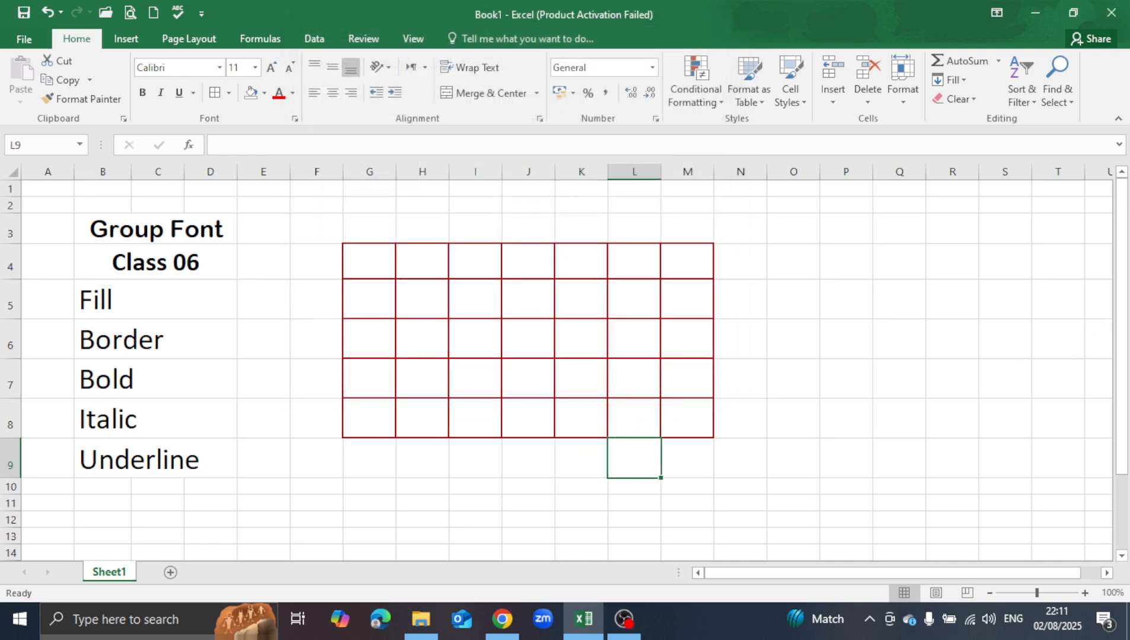
# - Apply All Borders to the range G9:M9 directly below the red grid
pyautogui.moveTo(1122, 332); pyautogui.dragTo(1125, 374)
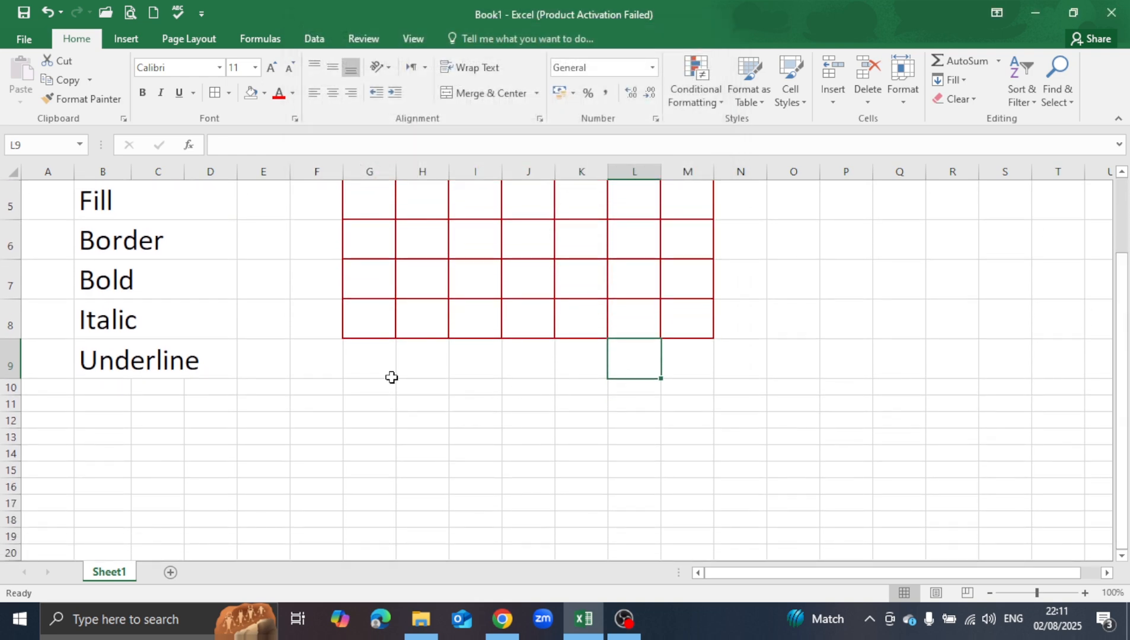
pyautogui.moveTo(373, 393); pyautogui.dragTo(513, 435)
pyautogui.moveTo(373, 358); pyautogui.dragTo(677, 369)
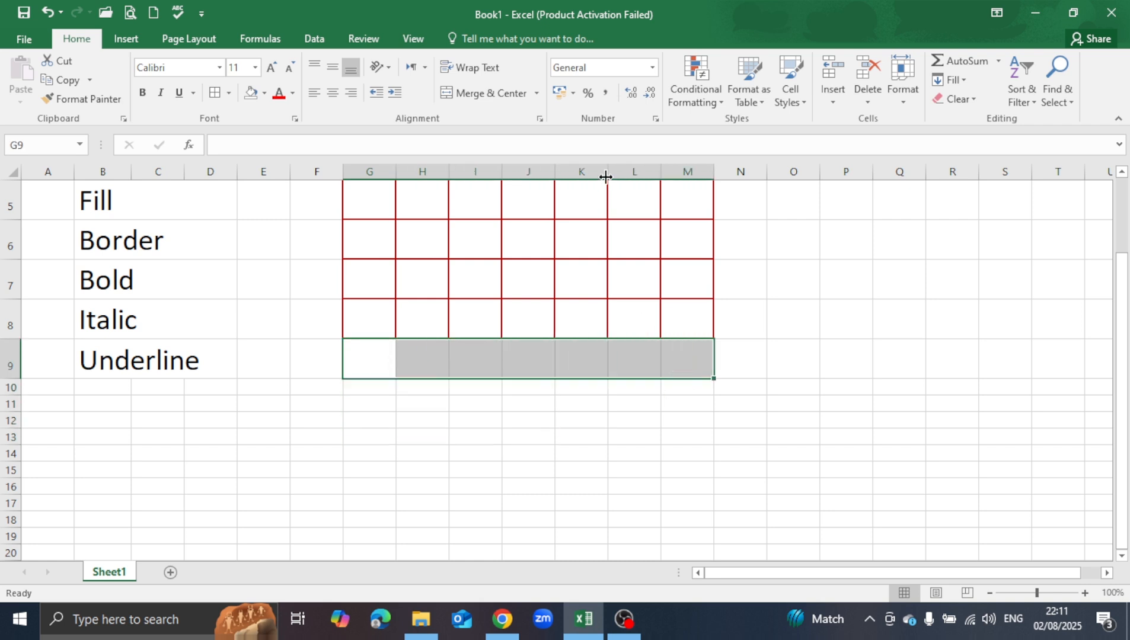
pyautogui.click(524, 415)
pyautogui.moveTo(391, 364); pyautogui.dragTo(677, 364)
pyautogui.click(229, 93)
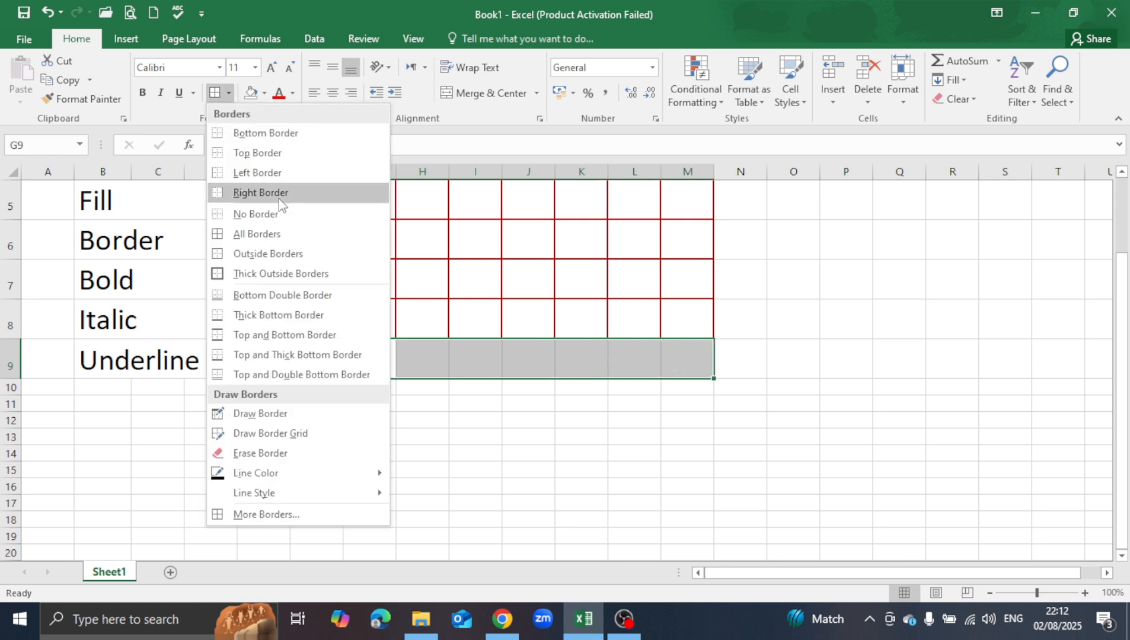
pyautogui.click(280, 236)
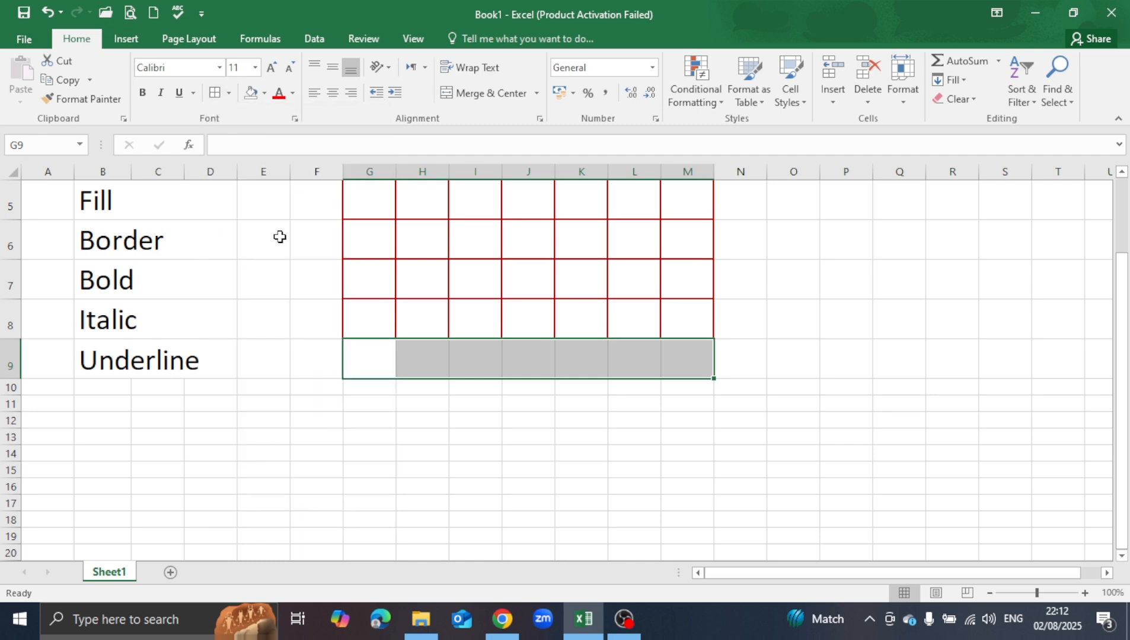
pyautogui.click(551, 421)
pyautogui.moveTo(385, 349); pyautogui.dragTo(671, 378)
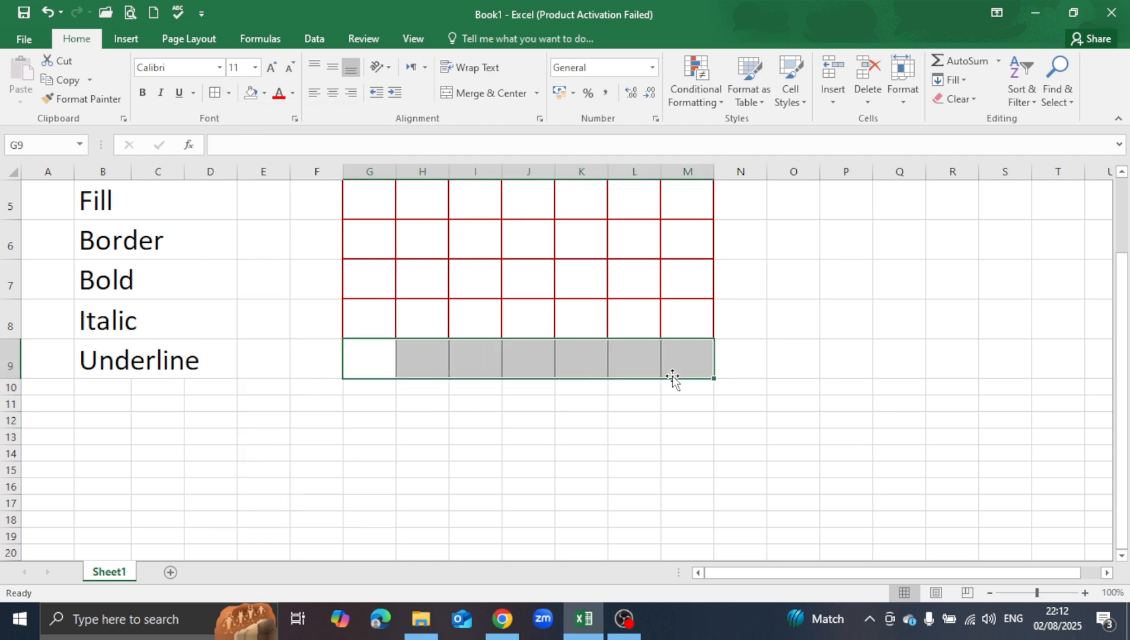
pyautogui.click(631, 400)
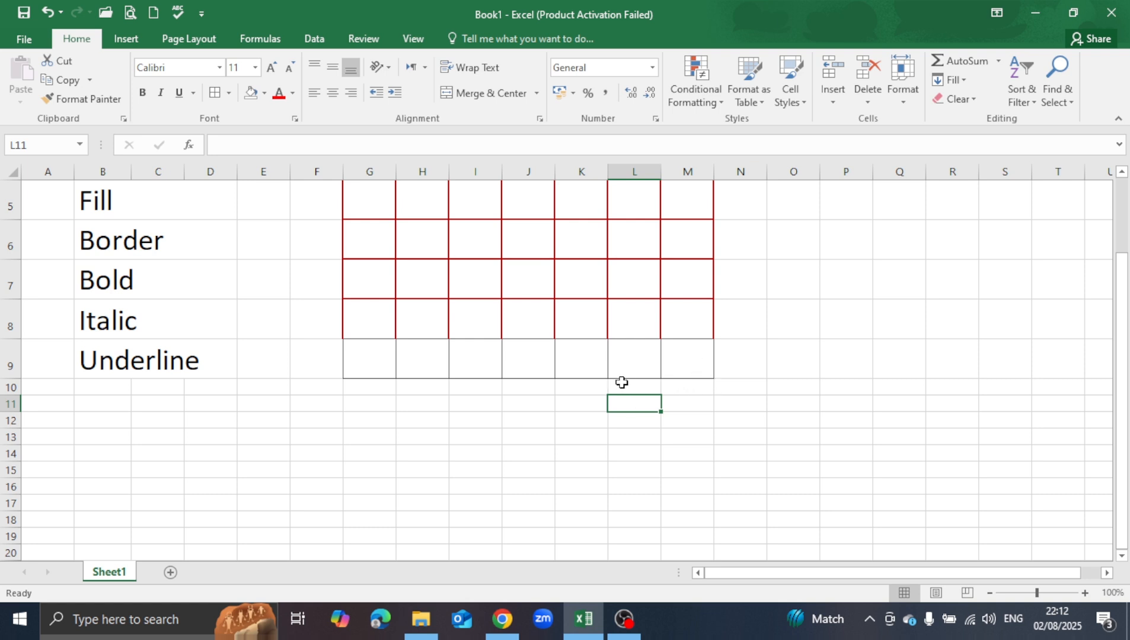
# - Apply Inside and Outline borders with a medium solid line style to the range G9:M9 through Format Cells
pyautogui.moveTo(687, 366)
pyautogui.mouseDown()
pyautogui.moveTo(425, 343)
pyautogui.moveTo(386, 357)
pyautogui.moveTo(680, 369)
pyautogui.mouseUp()
pyautogui.click(426, 401)
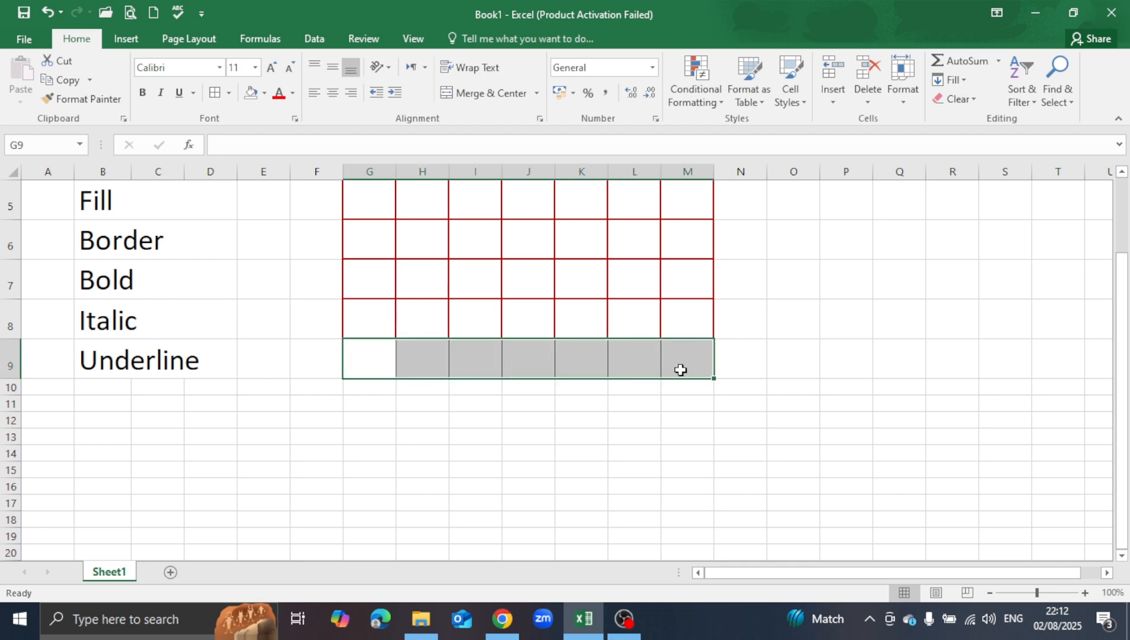
pyautogui.click(294, 121)
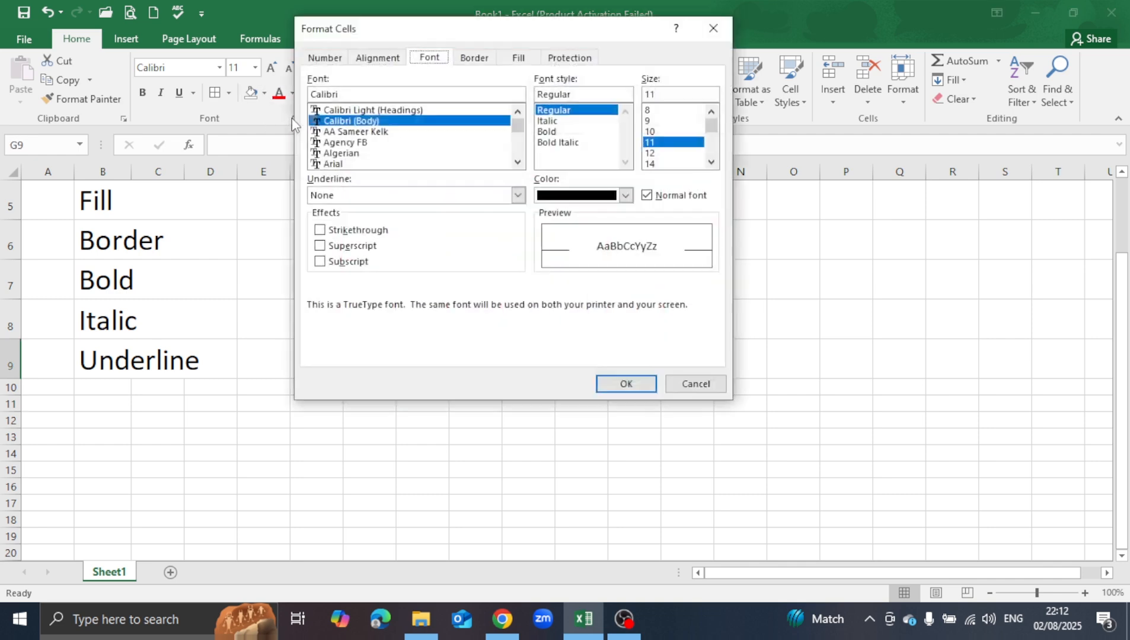
pyautogui.click(466, 64)
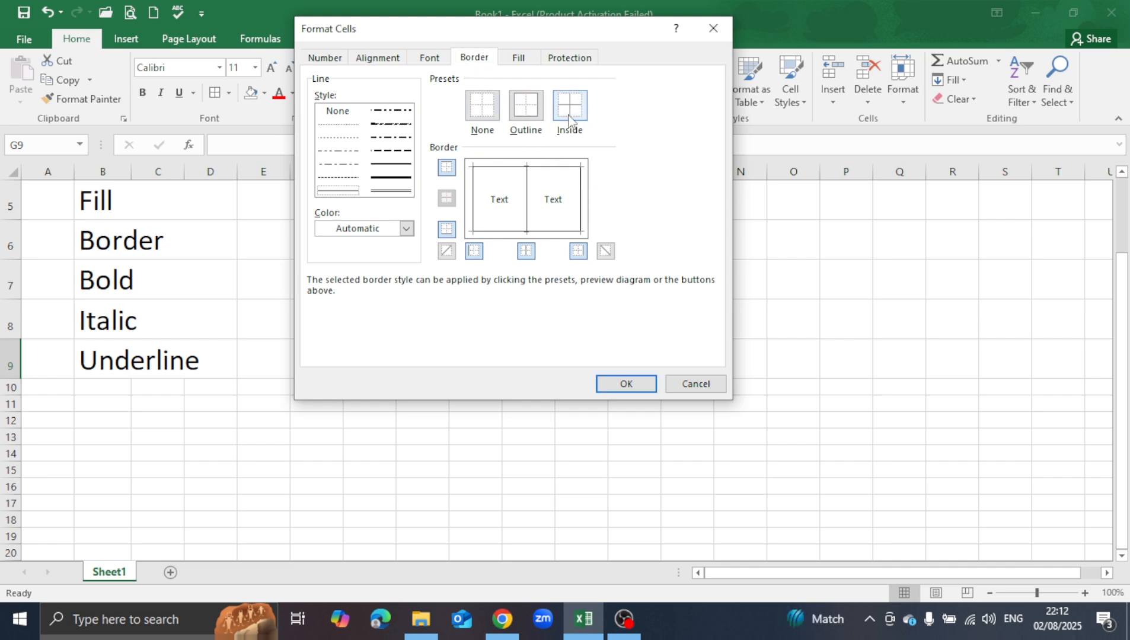
pyautogui.click(386, 166)
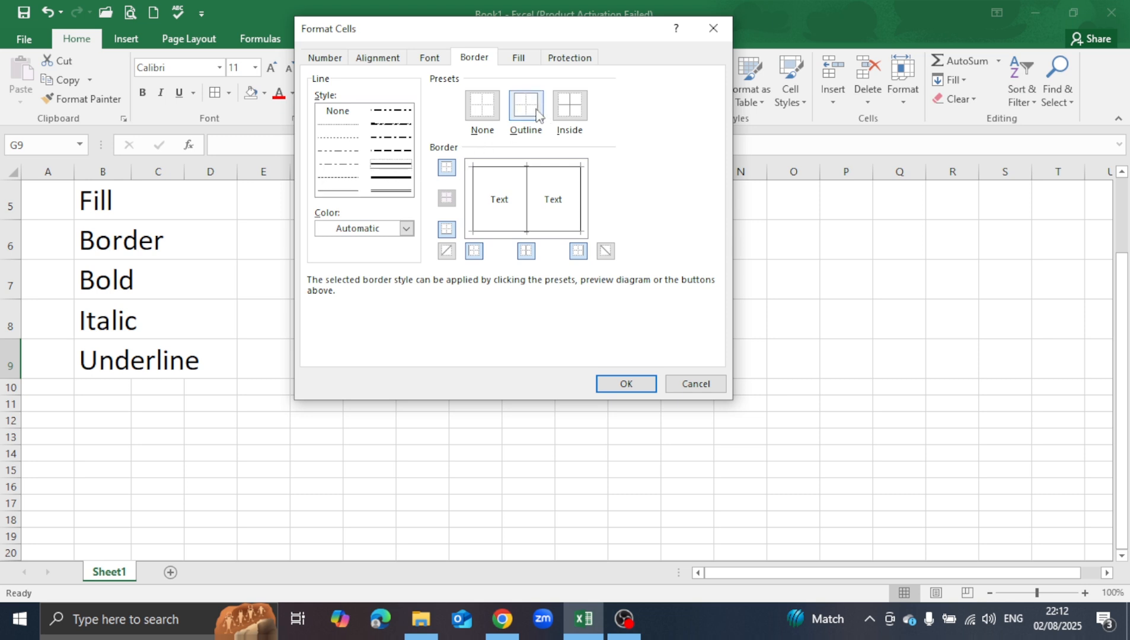
pyautogui.click(564, 111)
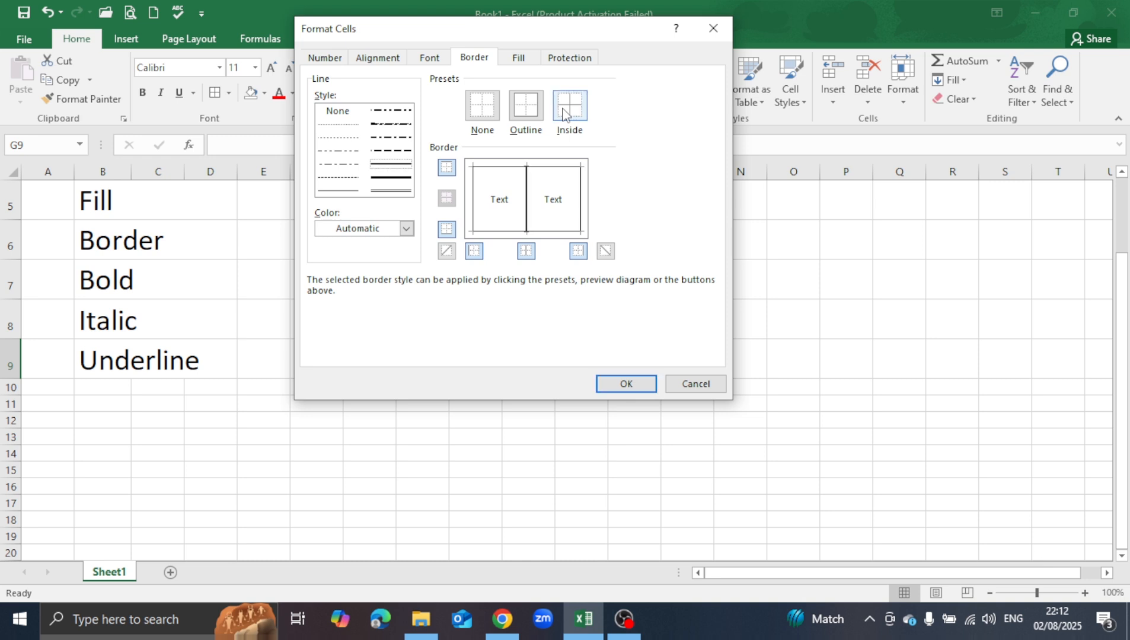
pyautogui.click(527, 116)
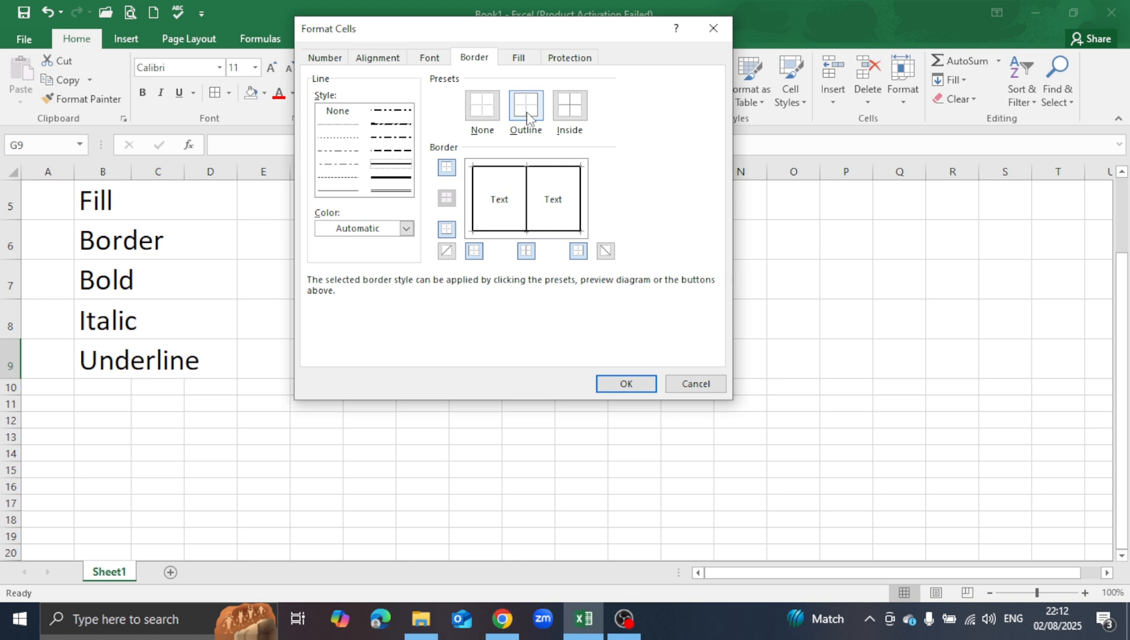
pyautogui.click(630, 384)
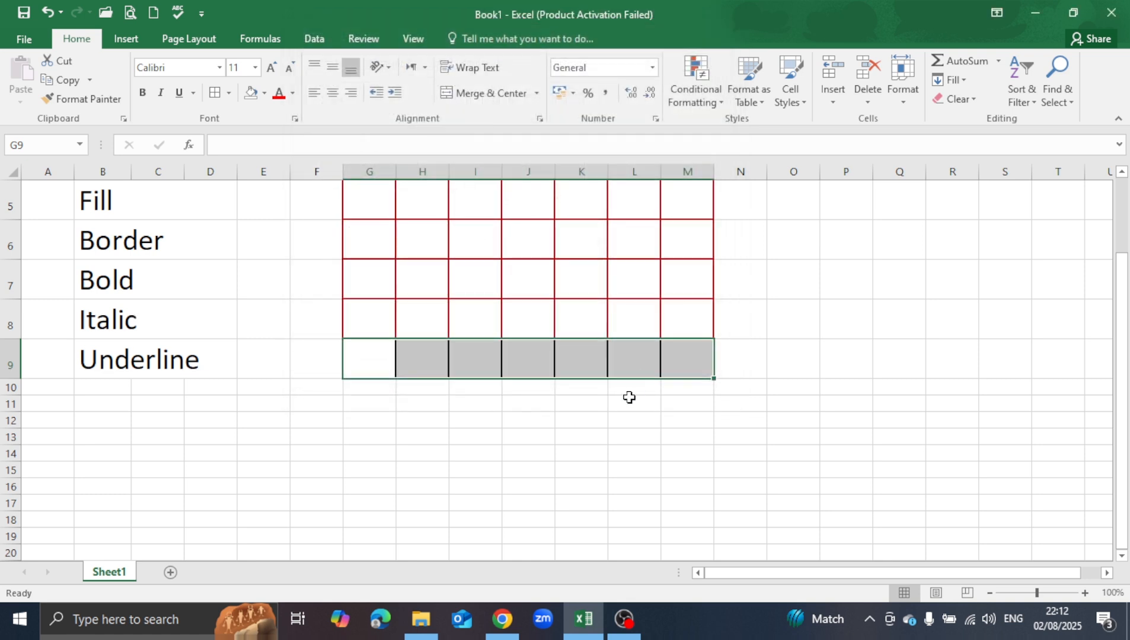
# - Remove the top and bottom borders from the range G9:M9 through Format Cells, keeping the vertical lines
pyautogui.click(578, 418)
pyautogui.moveTo(389, 356); pyautogui.dragTo(681, 371)
pyautogui.click(481, 402)
pyautogui.moveTo(392, 362); pyautogui.dragTo(675, 364)
pyautogui.click(294, 118)
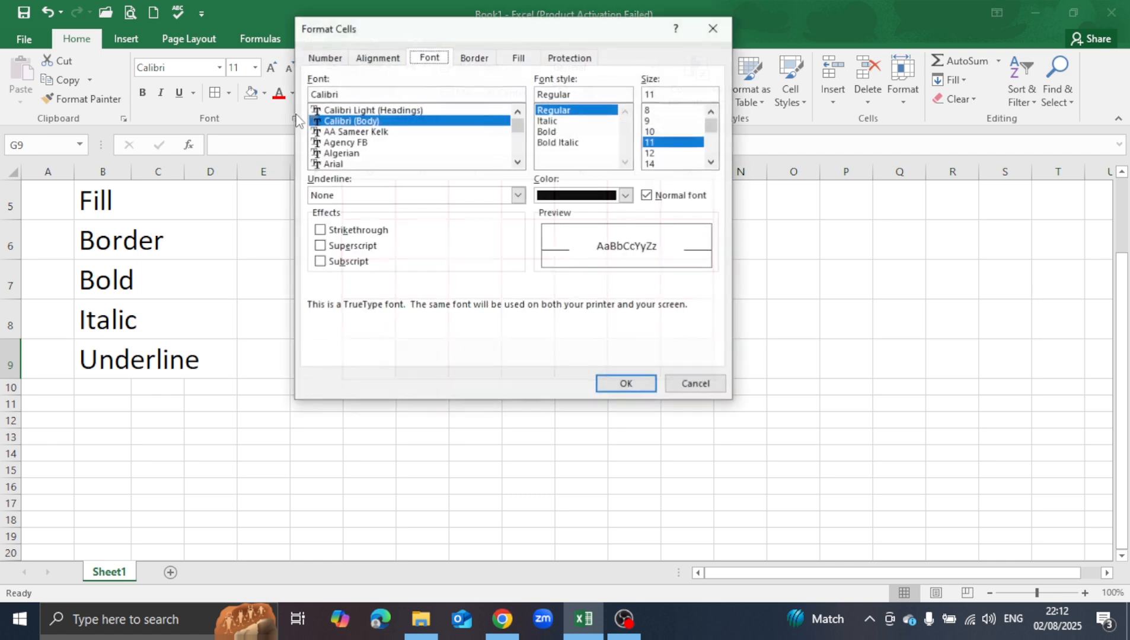
pyautogui.click(478, 60)
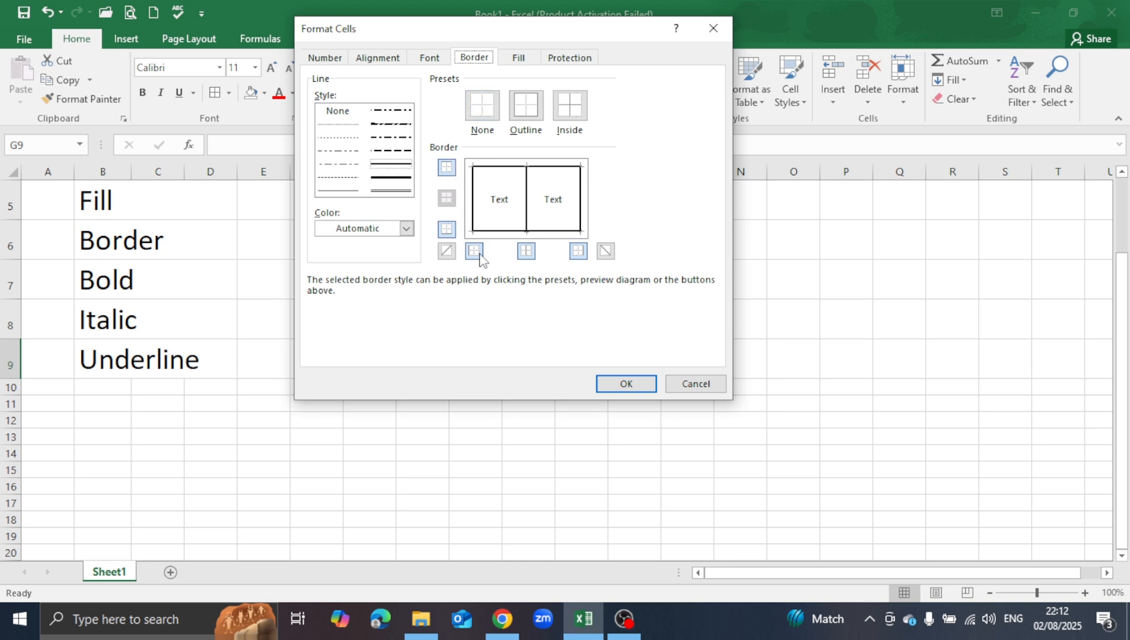
pyautogui.click(448, 169)
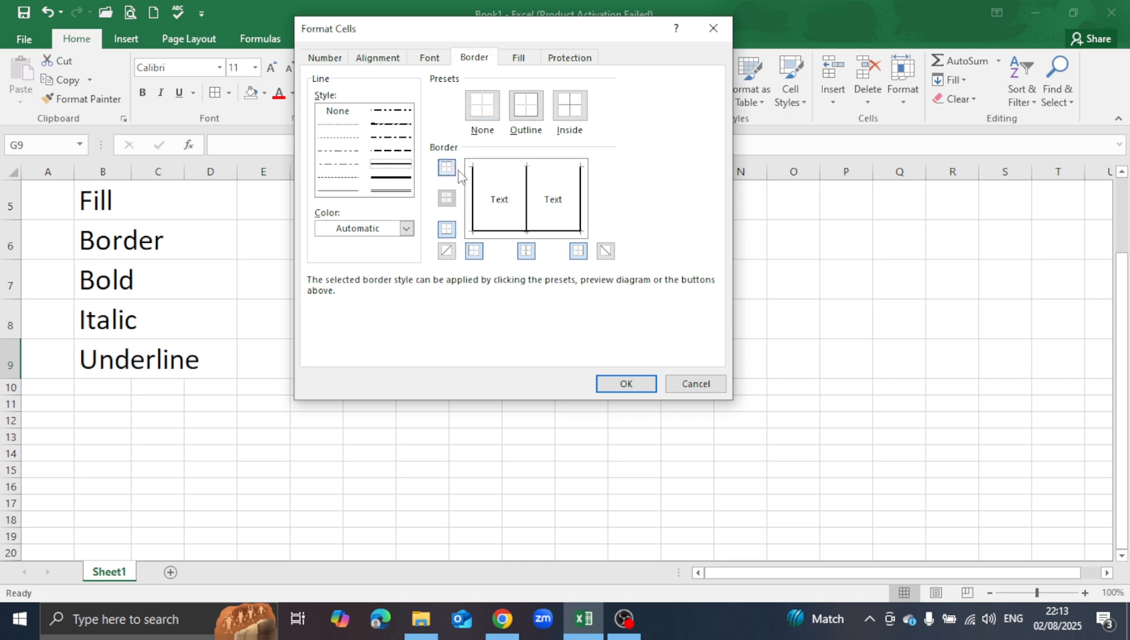
pyautogui.click(447, 230)
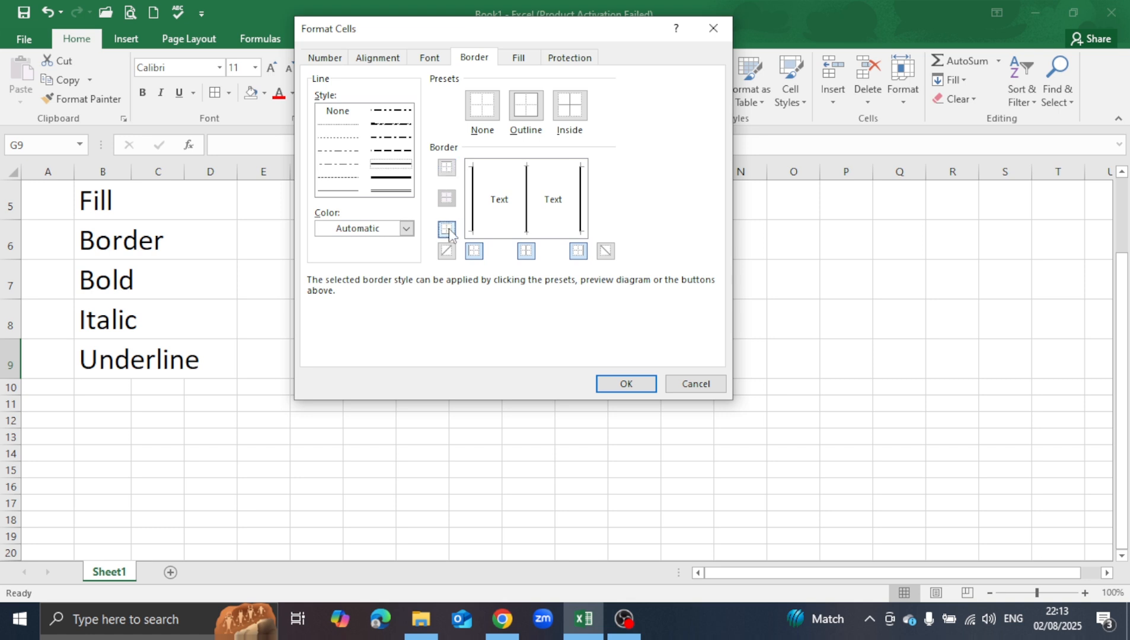
pyautogui.click(621, 383)
pyautogui.click(629, 422)
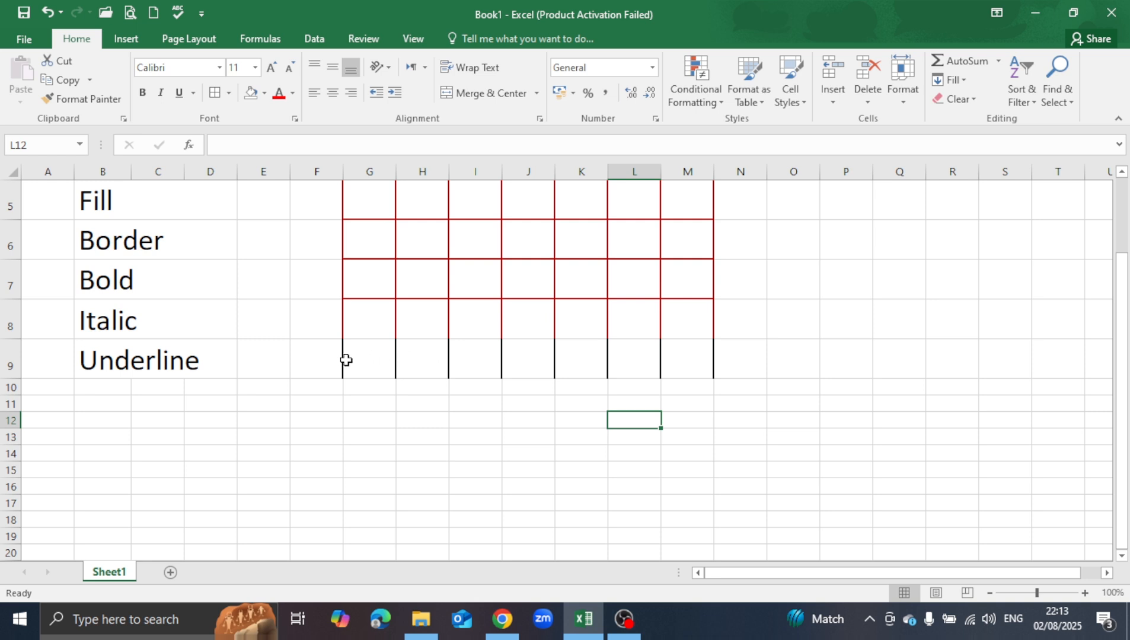
pyautogui.moveTo(352, 359); pyautogui.dragTo(549, 356)
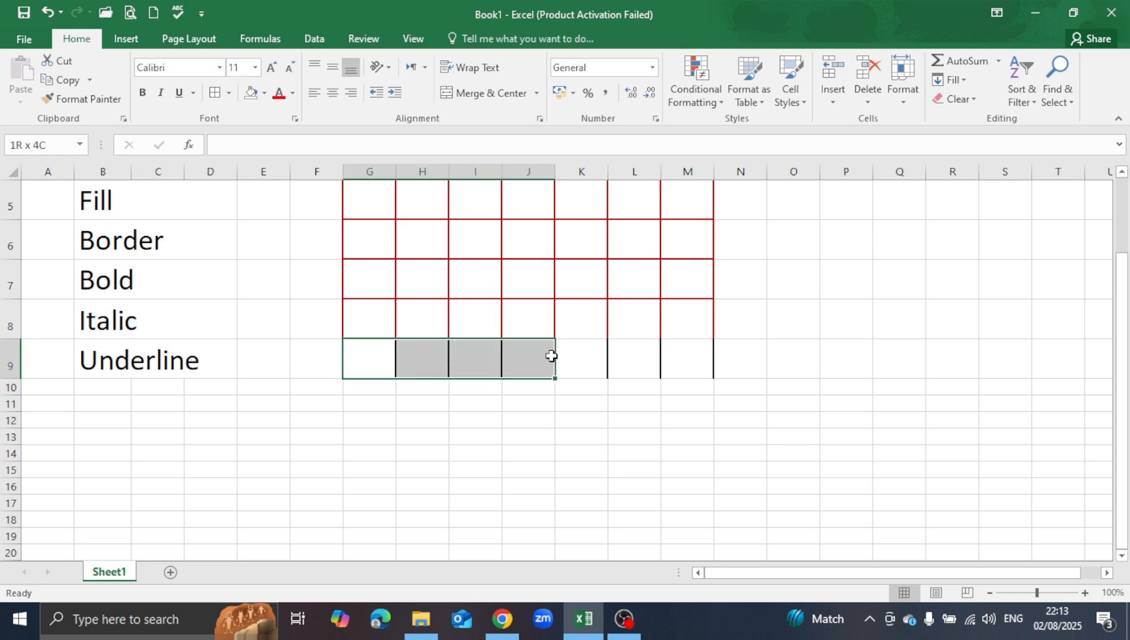
pyautogui.click(734, 403)
pyautogui.scroll(3, 1124, 177)
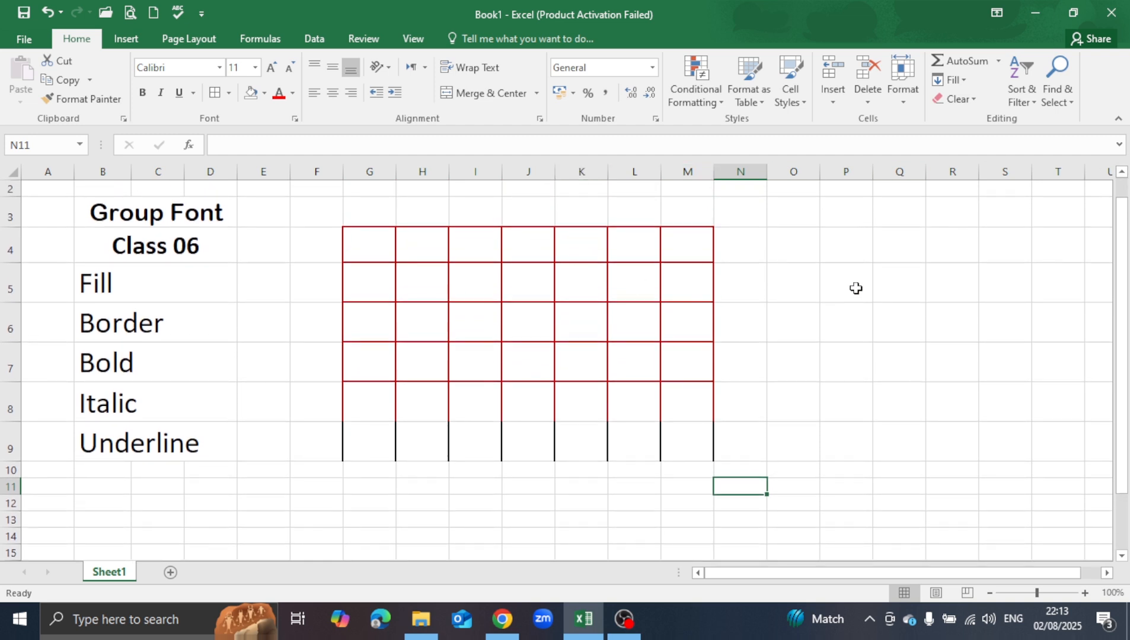
pyautogui.click(152, 368)
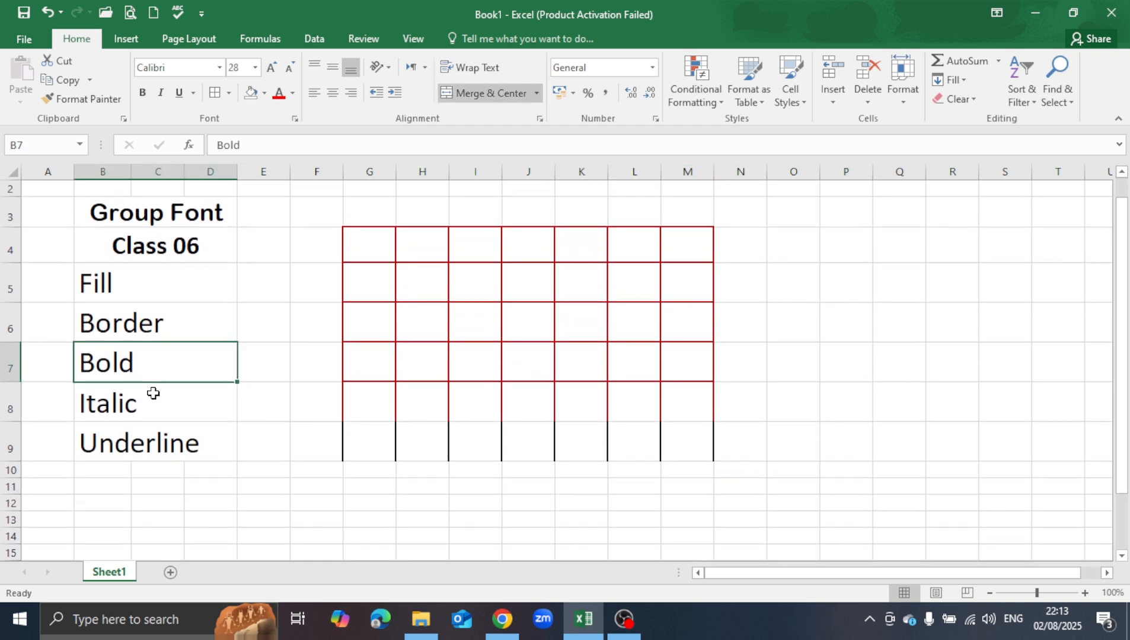
pyautogui.click(851, 298)
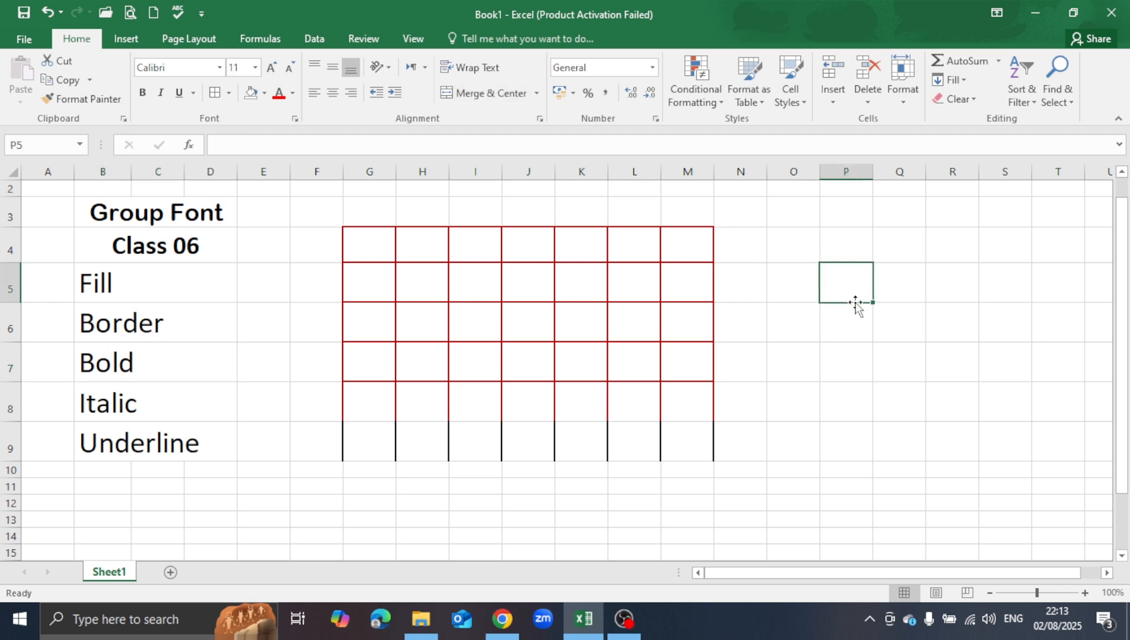
pyautogui.click(1106, 573)
pyautogui.click(1106, 573)
pyautogui.click(1106, 573)
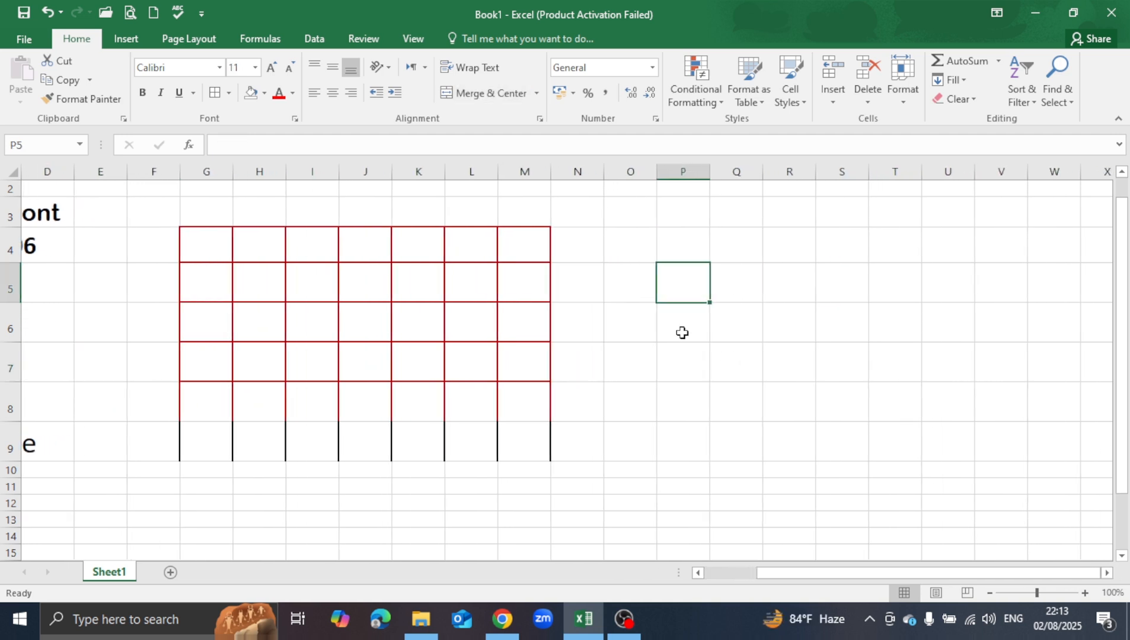
pyautogui.click(700, 572)
pyautogui.click(699, 573)
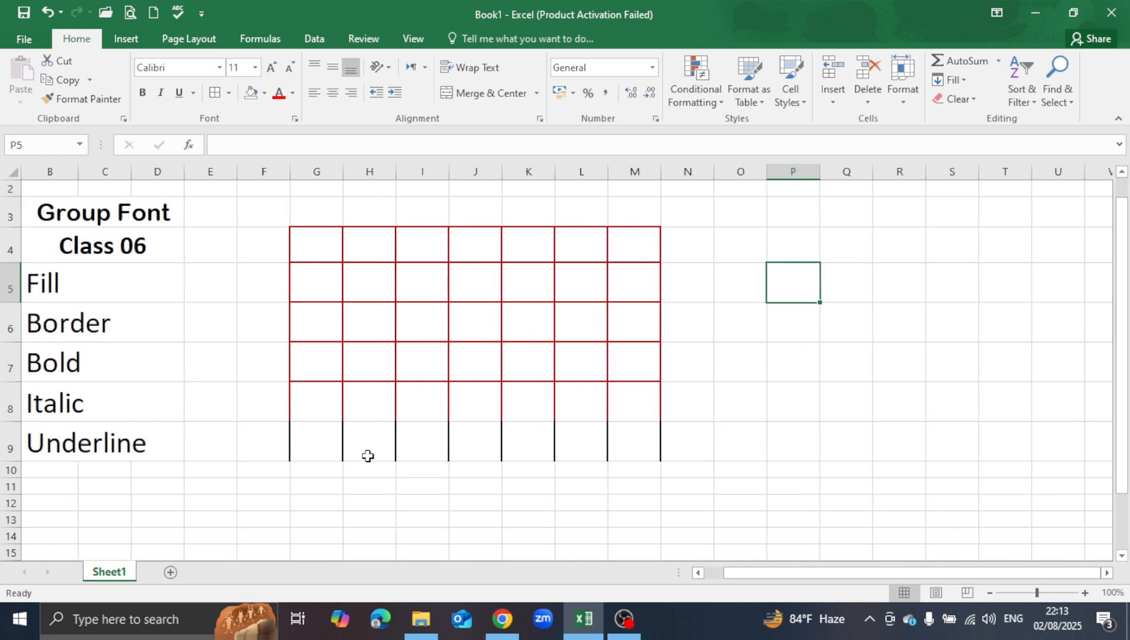
# - Enter the text "Learn Skill With Moflihoon" in cell G9, directly below the red grid
pyautogui.click(320, 449)
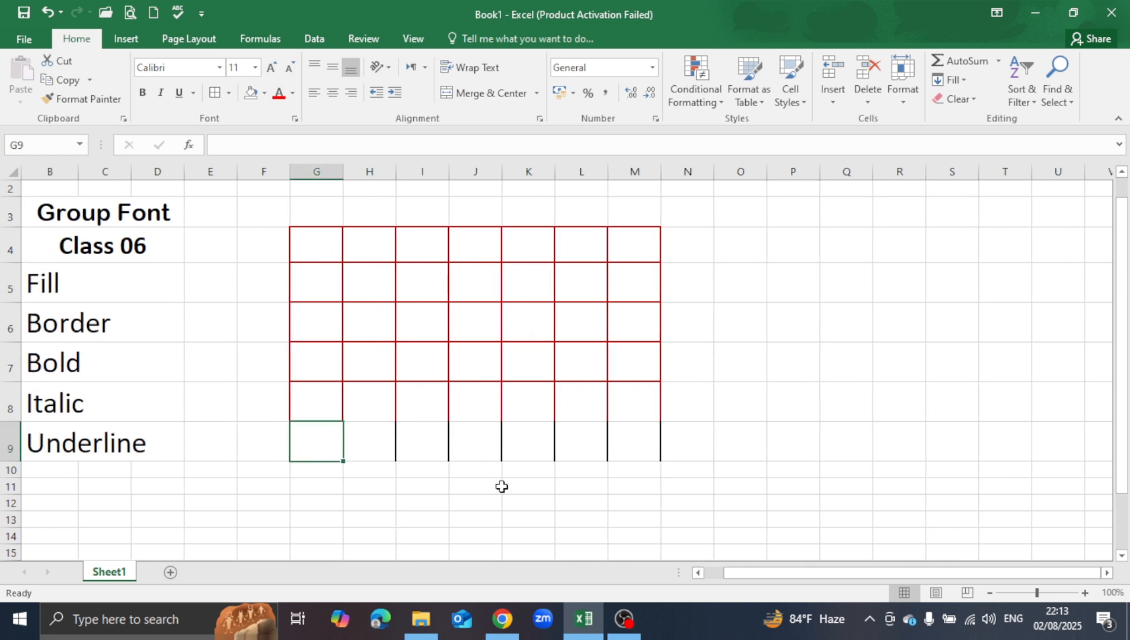
pyautogui.write('Learn S')
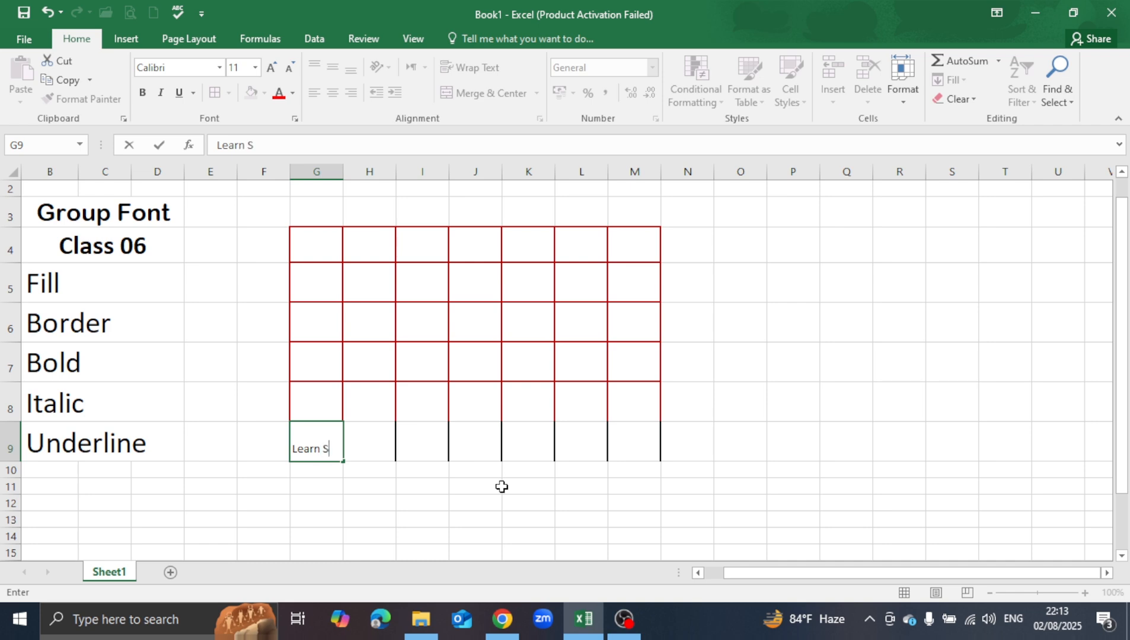
pyautogui.write('ll W')
pyautogui.press('BackSpace')
pyautogui.write('W')
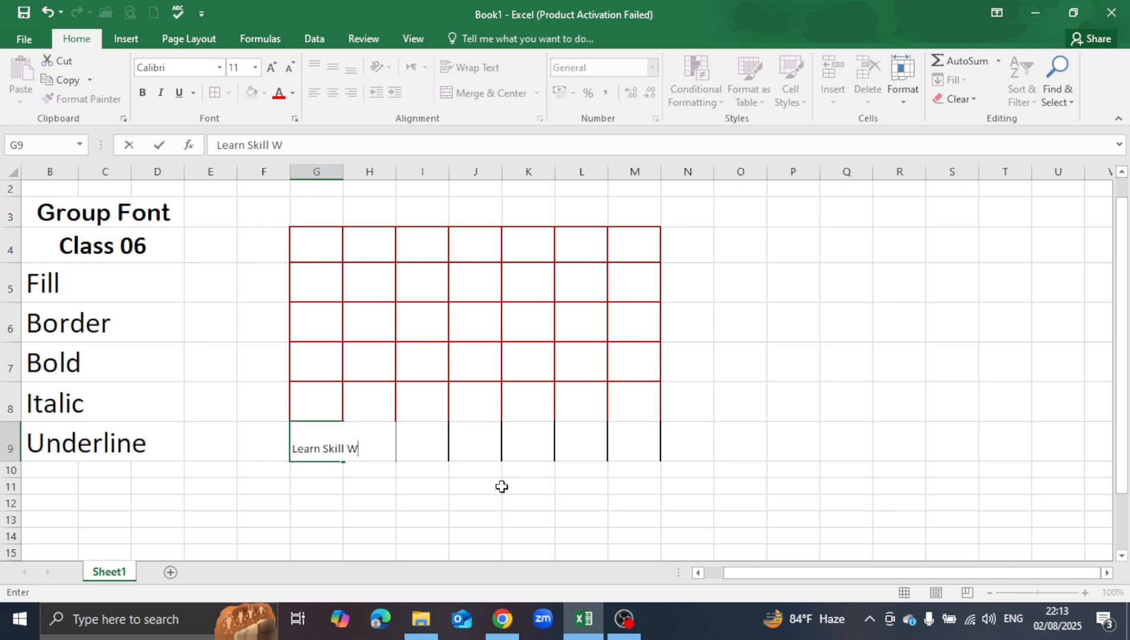
pyautogui.press('BackSpace')
pyautogui.write('wITH Moflihoon')
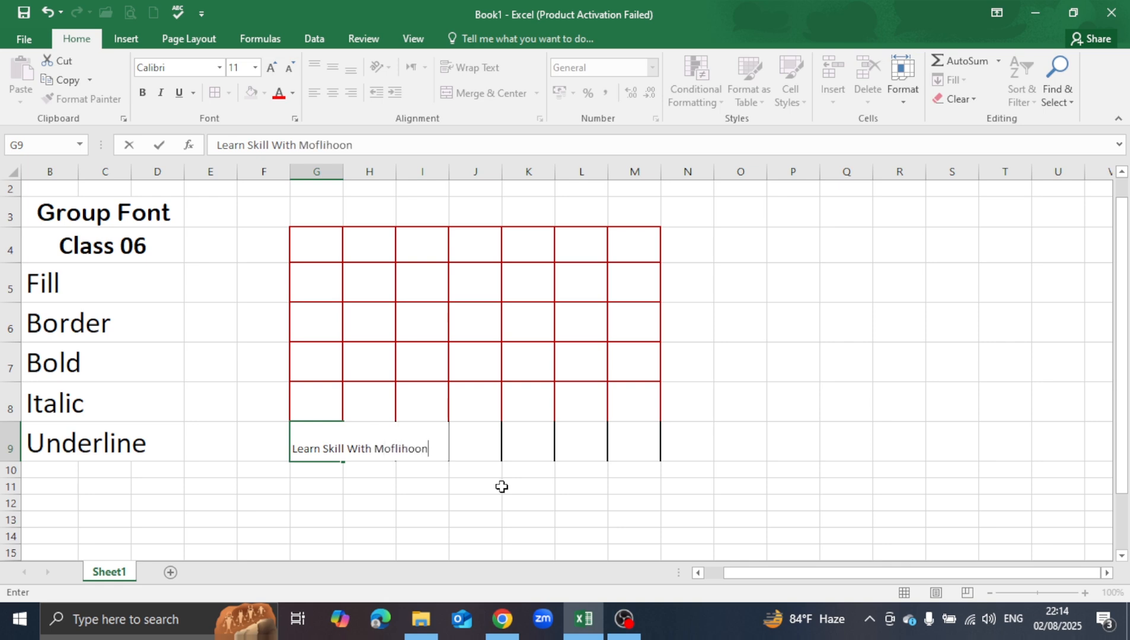
pyautogui.click(348, 507)
# - Set the font size of the text in cell G9 to 28
pyautogui.click(313, 451)
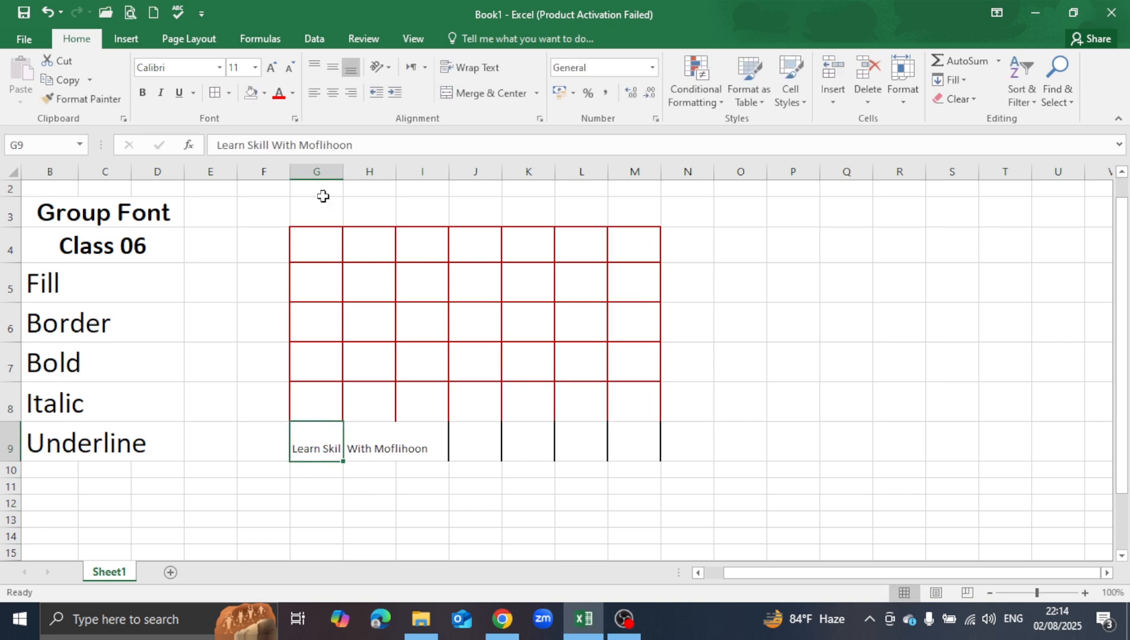
pyautogui.click(255, 66)
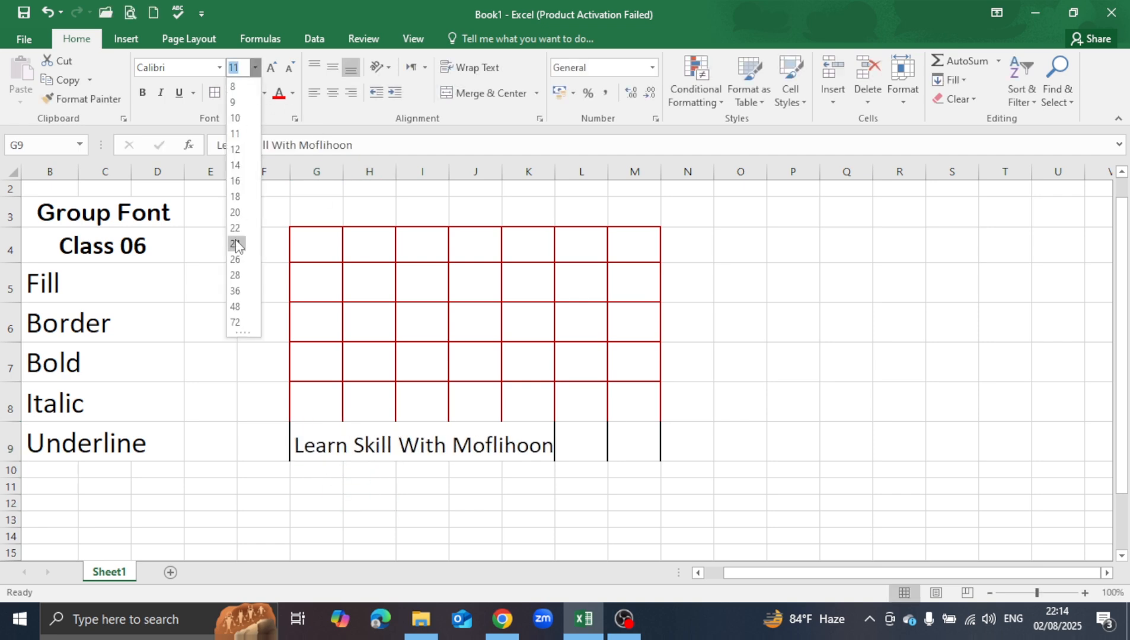
pyautogui.click(235, 275)
pyautogui.click(446, 519)
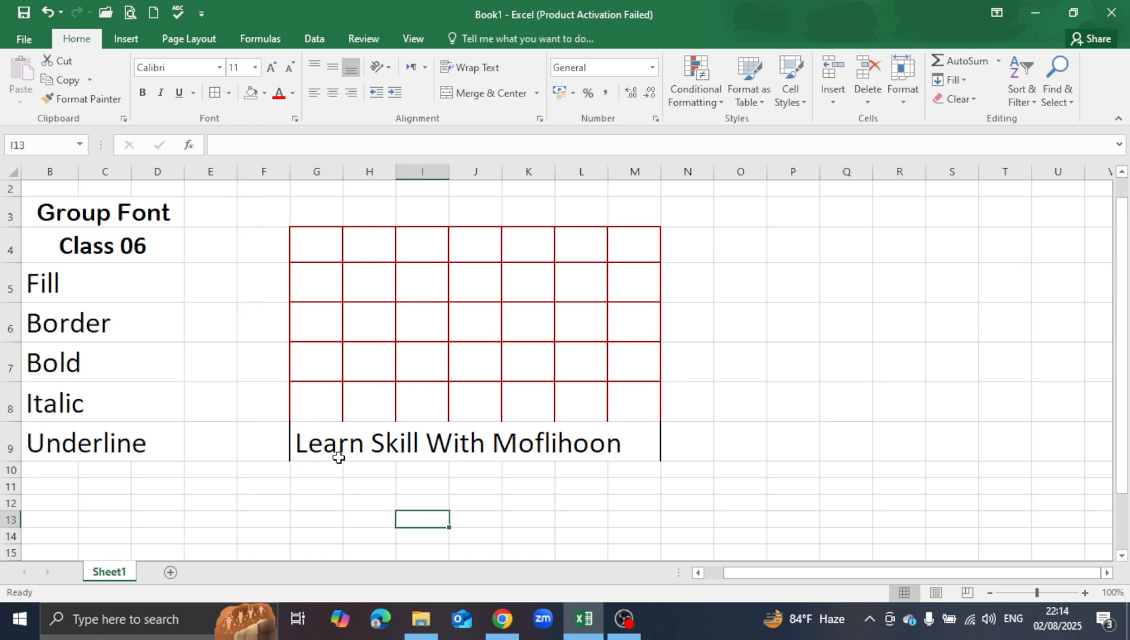
pyautogui.click(331, 448)
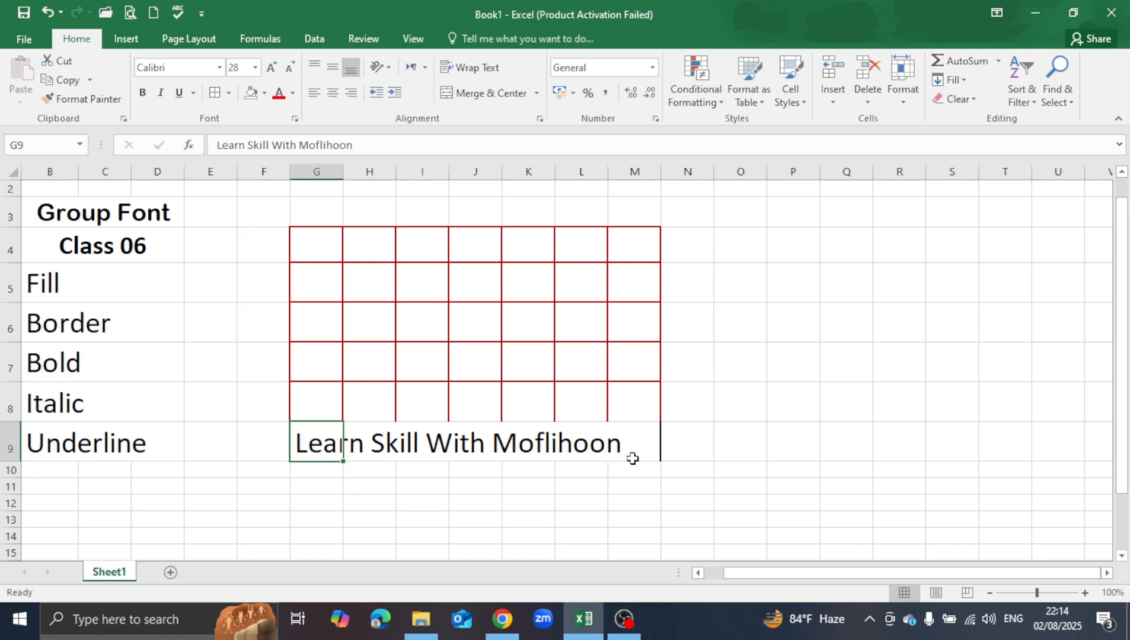
pyautogui.click(361, 480)
pyautogui.click(326, 449)
pyautogui.click(369, 480)
pyautogui.click(324, 449)
pyautogui.click(399, 490)
pyautogui.click(328, 446)
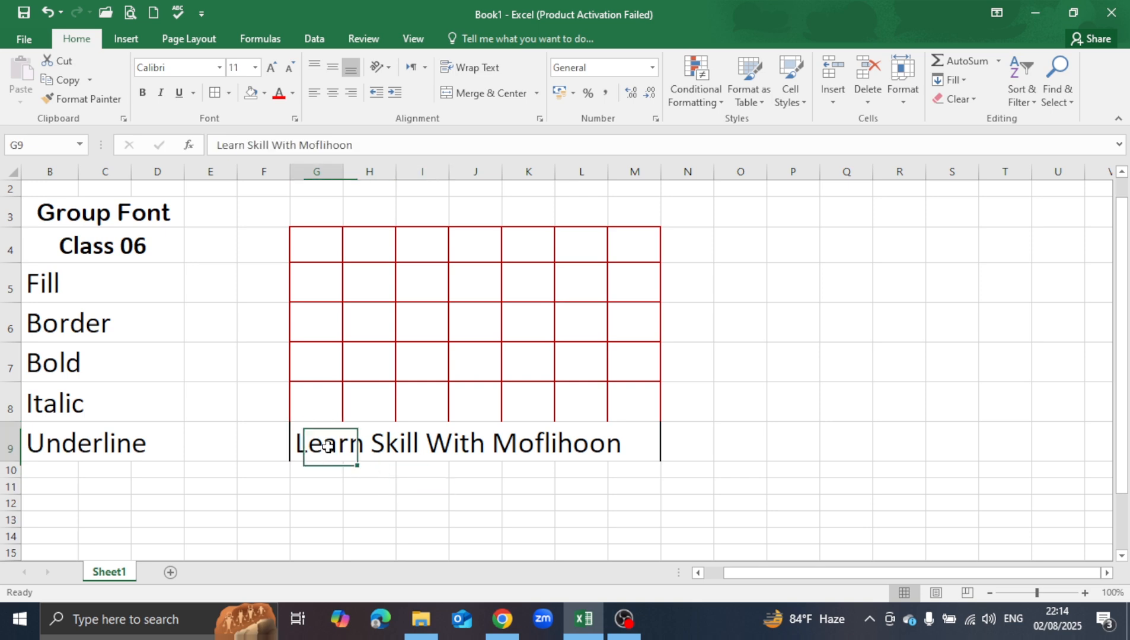
pyautogui.click(344, 469)
# - Merge and center the range G9:M9 containing "Learn Skill With Moflihoon"
pyautogui.moveTo(330, 443); pyautogui.dragTo(616, 442)
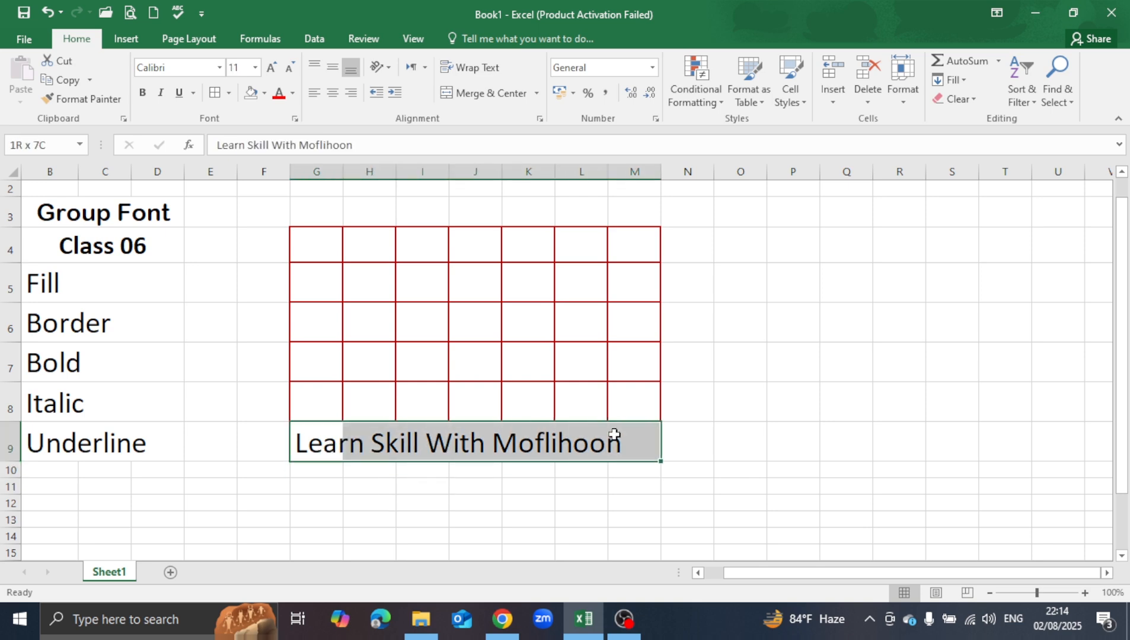
pyautogui.click(328, 486)
pyautogui.moveTo(331, 445); pyautogui.dragTo(637, 444)
pyautogui.click(492, 93)
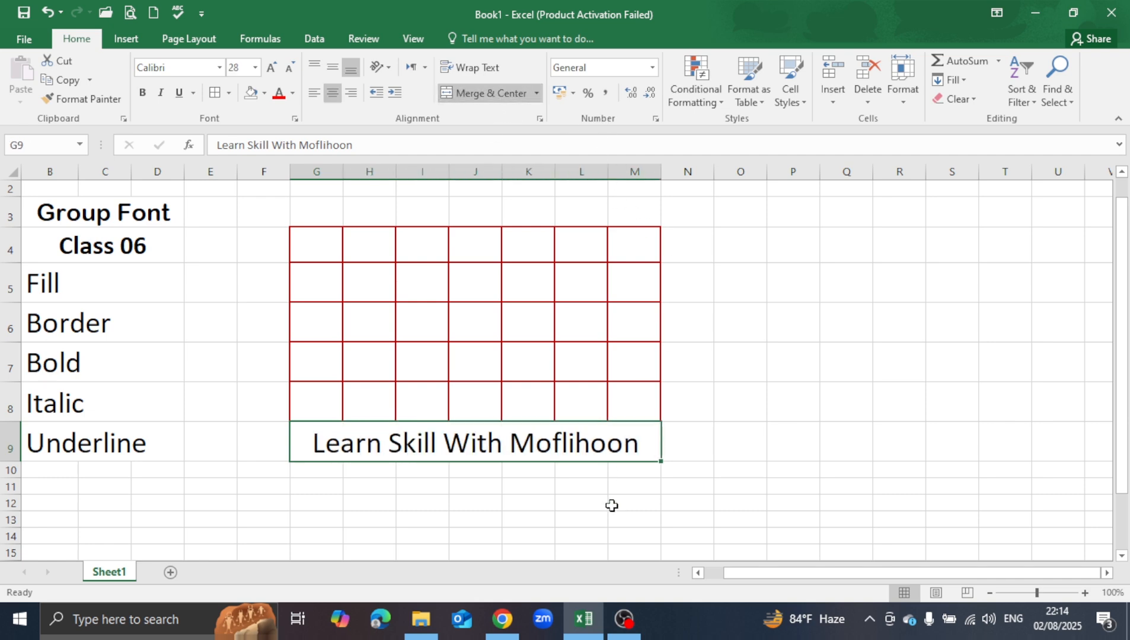
pyautogui.click(611, 504)
# - Toggle bold on and off for the text in merged cell G9, leaving it bold
pyautogui.click(473, 445)
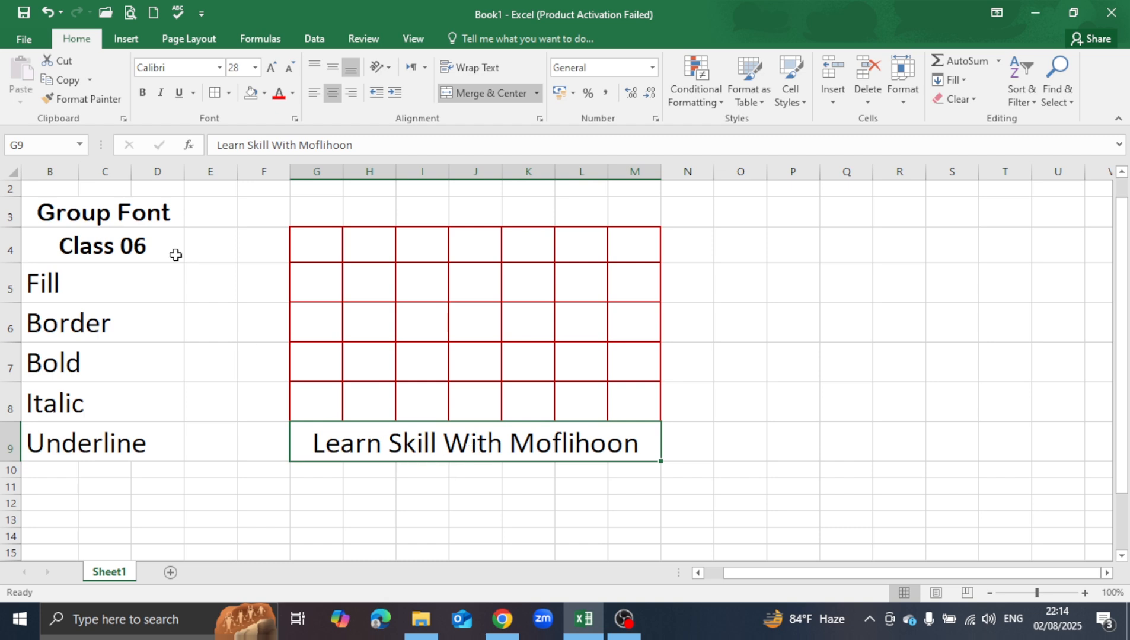
pyautogui.click(141, 94)
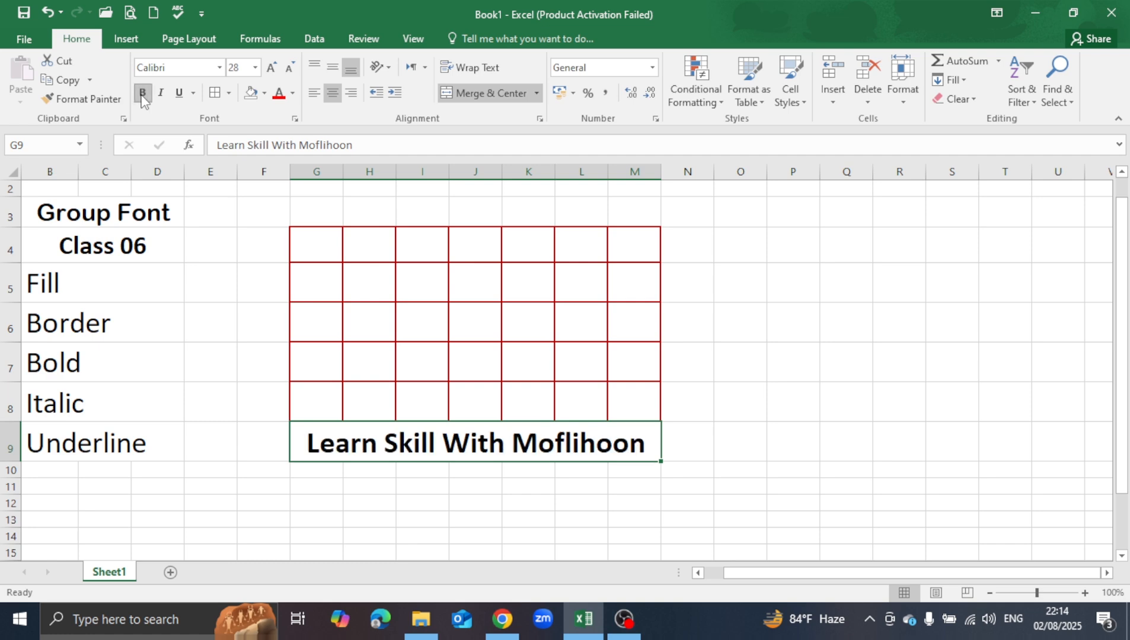
pyautogui.click(141, 95)
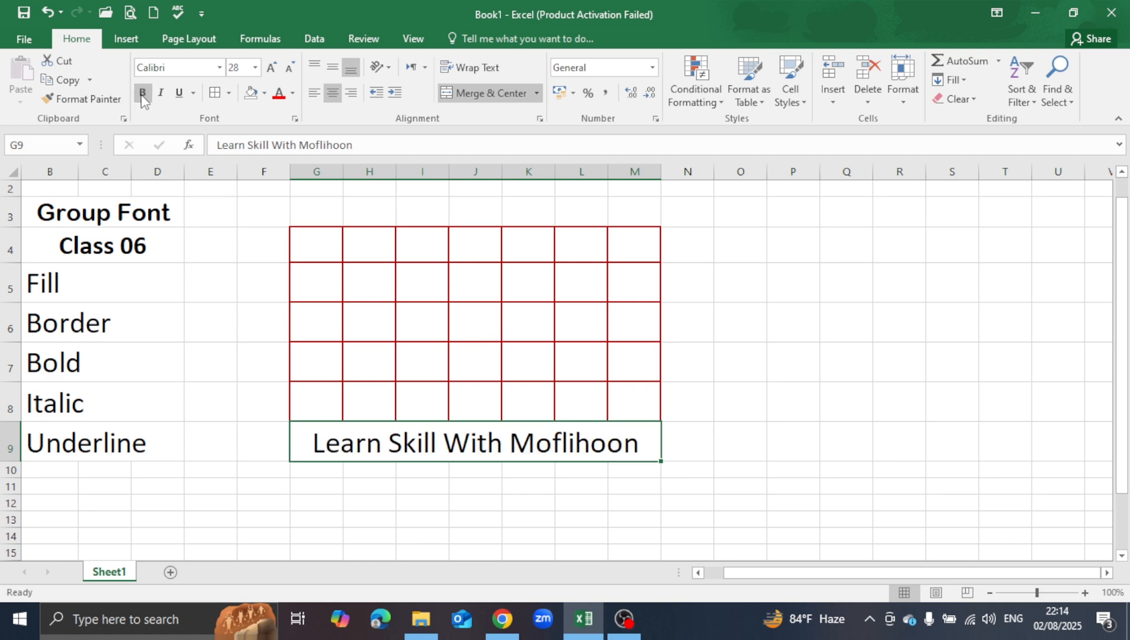
pyautogui.click(141, 95)
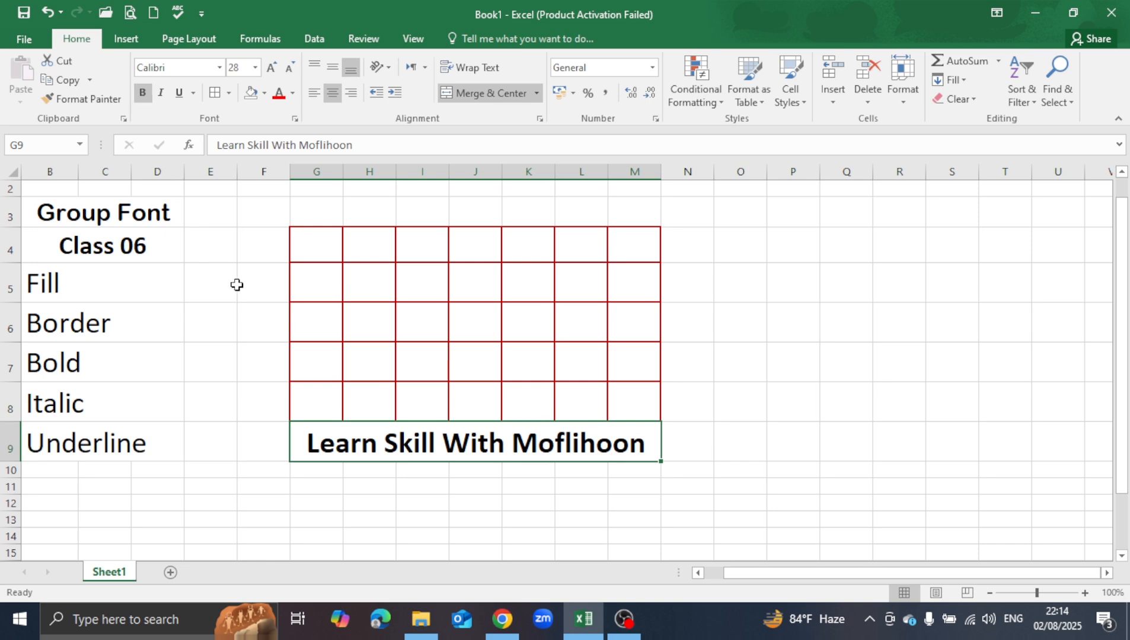
pyautogui.click(393, 481)
pyautogui.click(405, 446)
# - Italicize the "Italic" label in B8 and the "Learn Skill With Moflihoon" text in merged cell G9
pyautogui.click(90, 409)
pyautogui.click(162, 95)
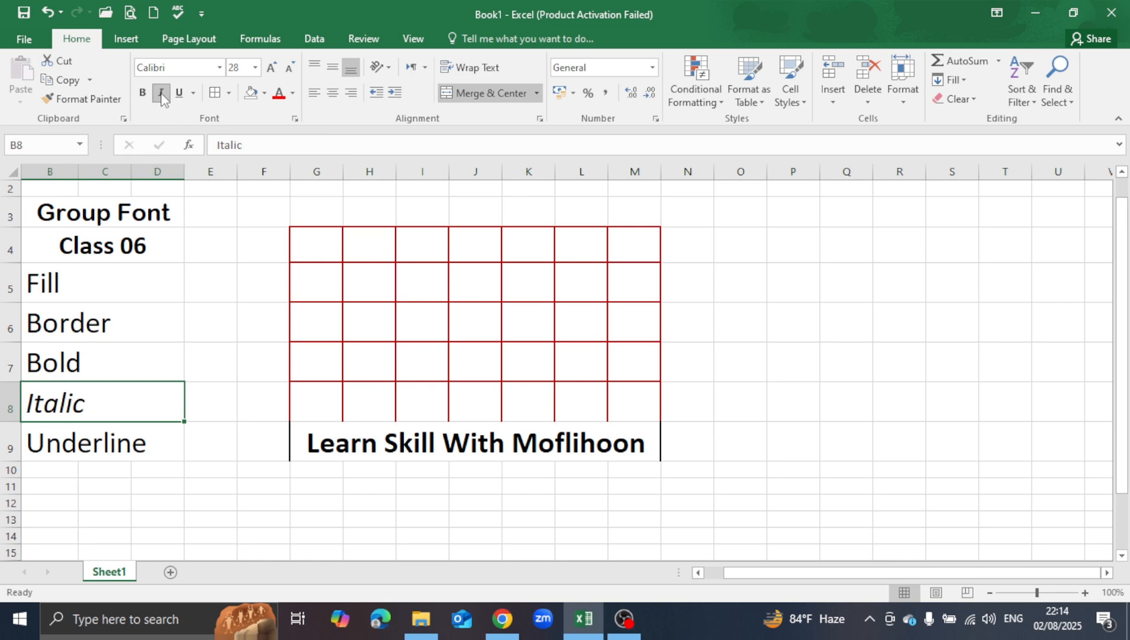
pyautogui.click(460, 449)
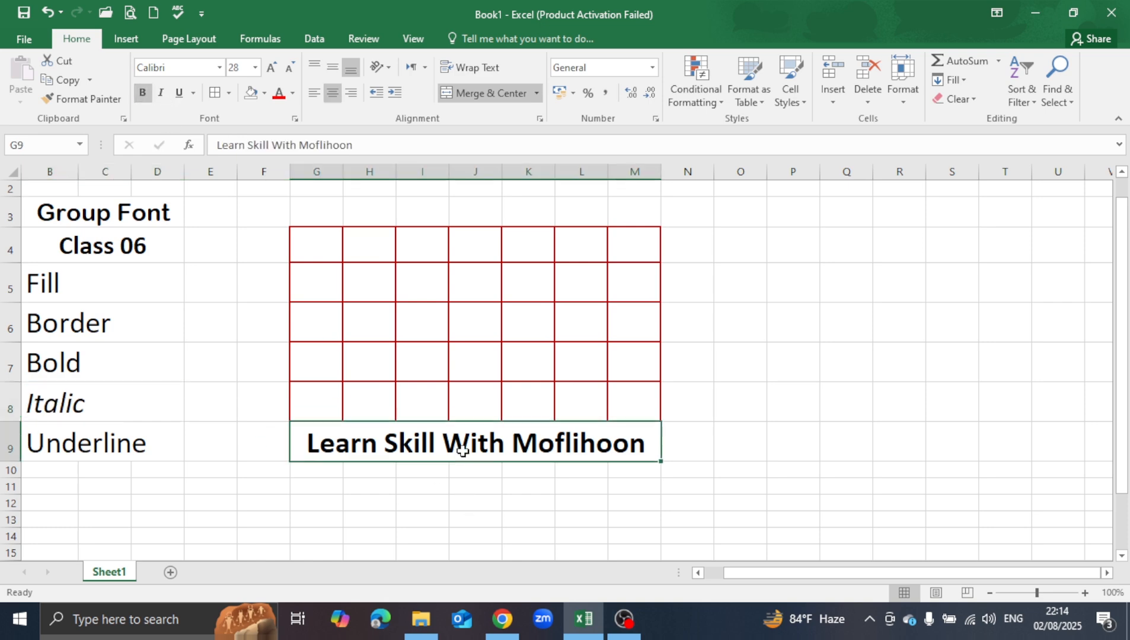
pyautogui.click(160, 94)
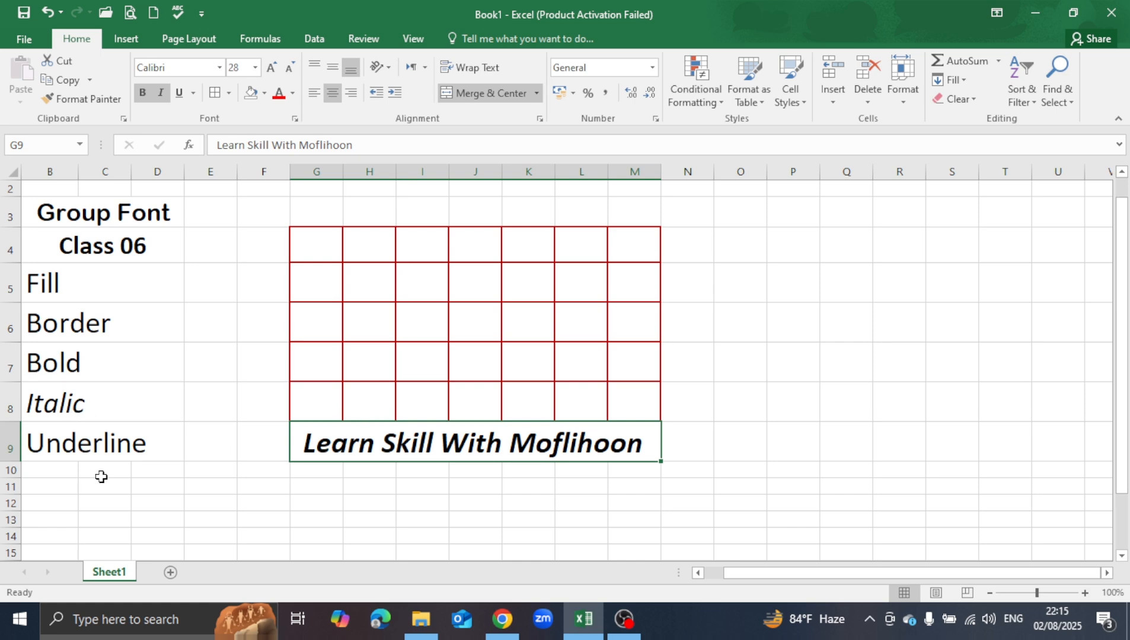
# - Underline the "Learn Skill With Moflihoon" text in merged cell G9
pyautogui.click(187, 479)
pyautogui.click(103, 437)
pyautogui.click(438, 547)
pyautogui.click(447, 441)
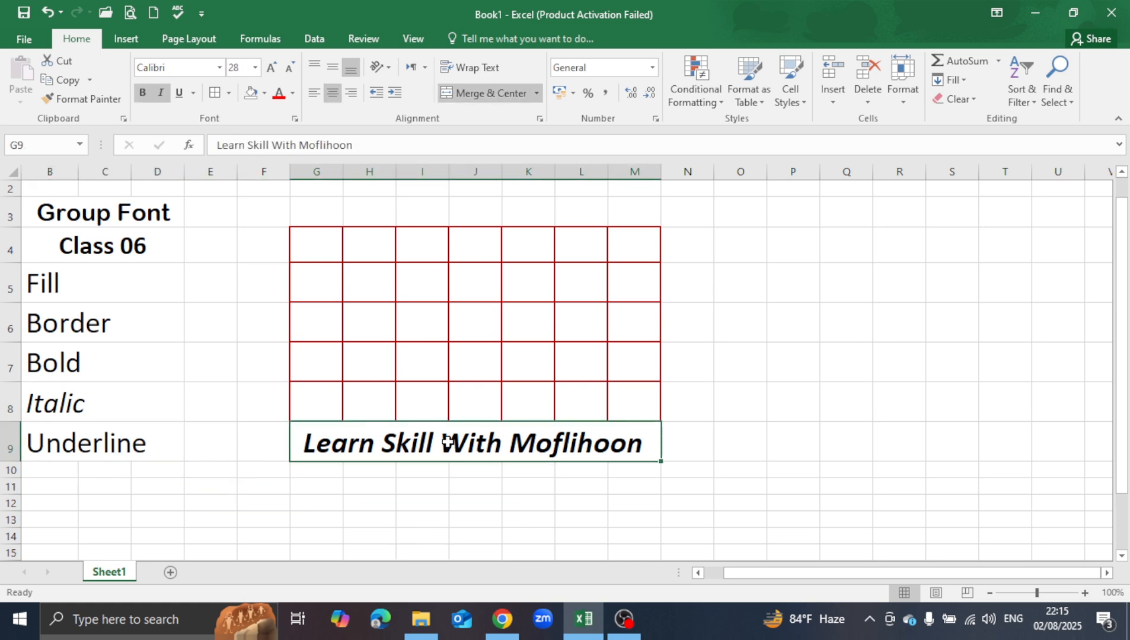
pyautogui.click(179, 93)
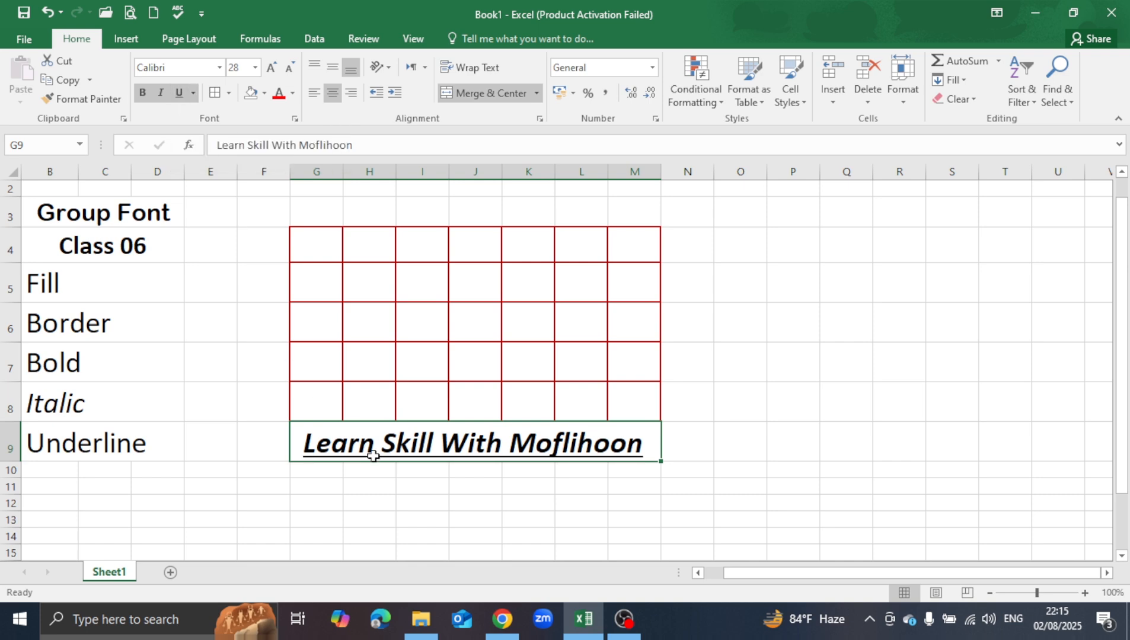
pyautogui.click(415, 487)
pyautogui.click(448, 441)
pyautogui.click(473, 520)
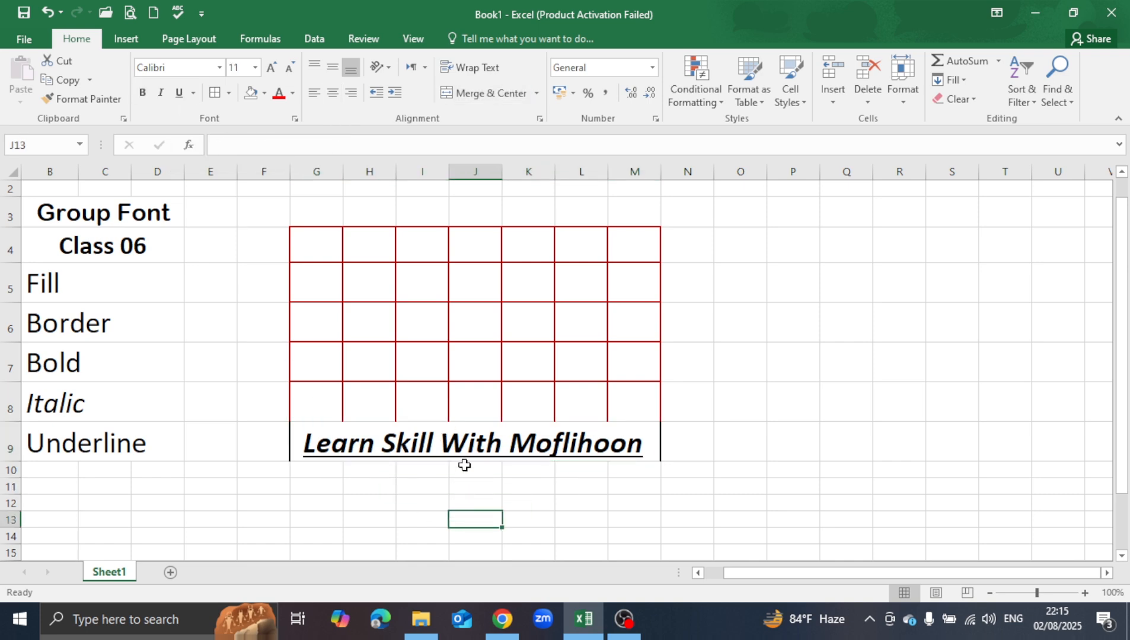
# - Apply the Double Underline style to the text in merged cell G9
pyautogui.click(468, 446)
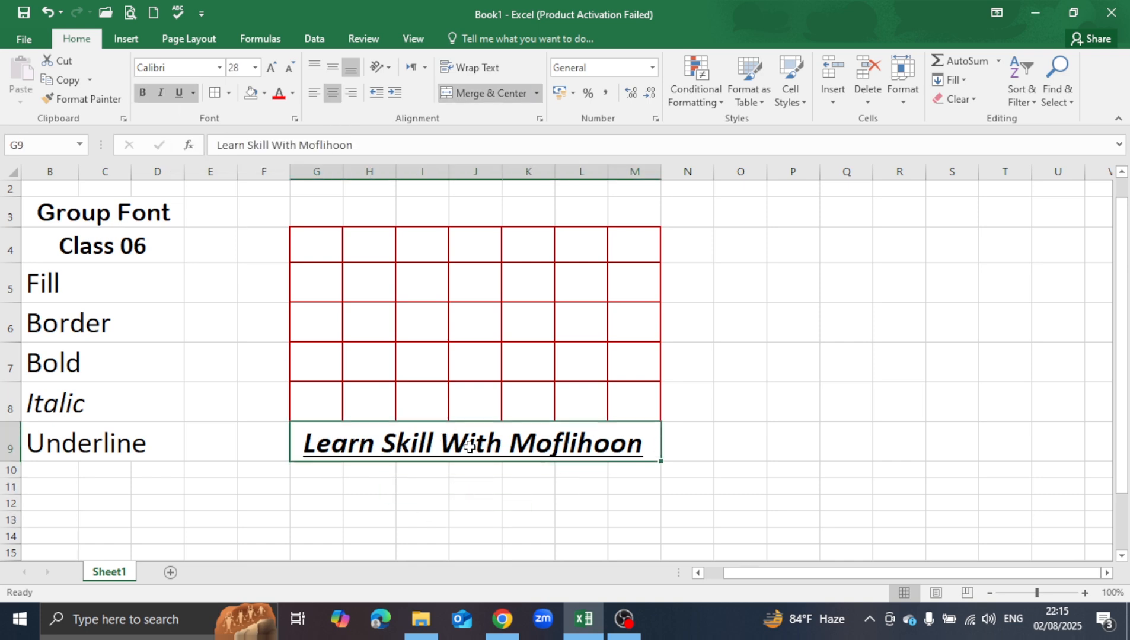
pyautogui.click(193, 93)
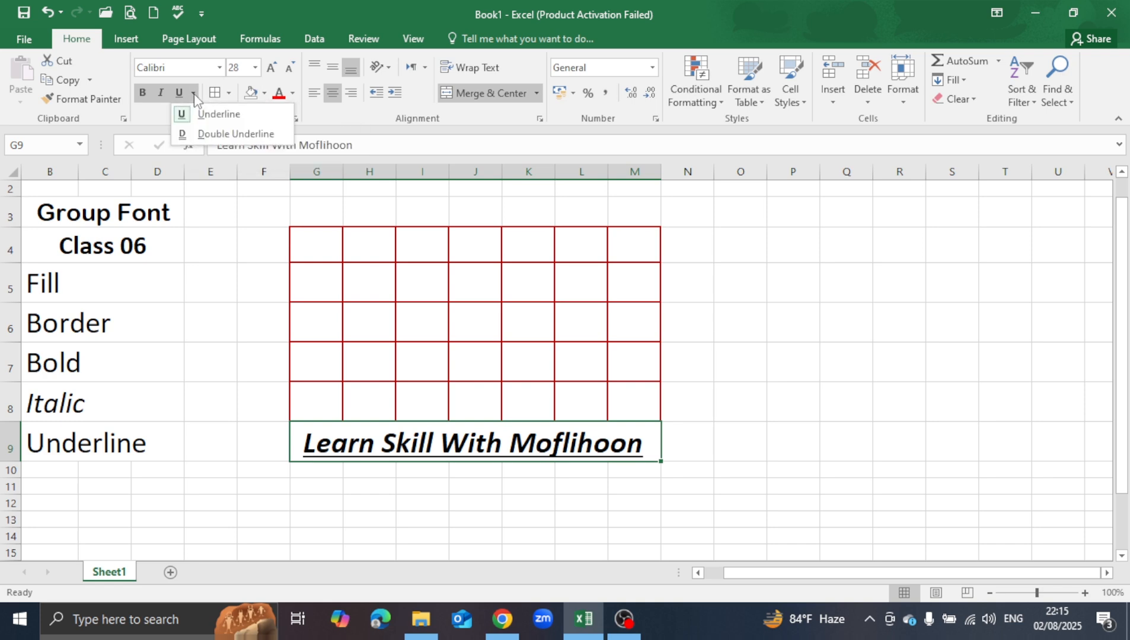
pyautogui.click(214, 135)
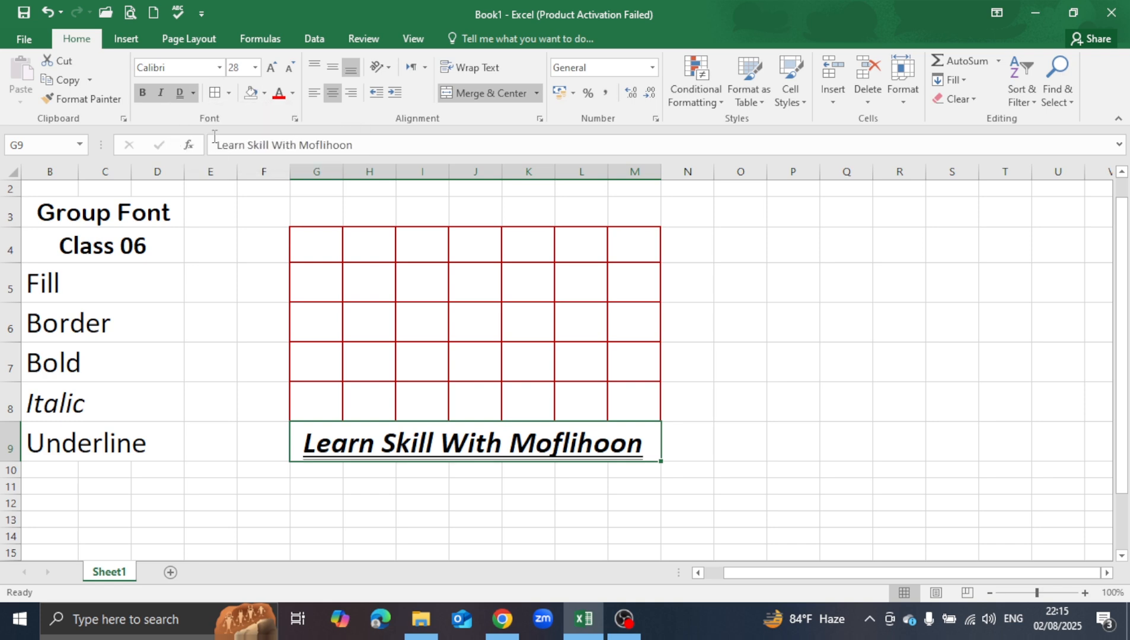
pyautogui.click(474, 518)
pyautogui.click(498, 446)
# - Review the labels from Fill to Underline in column B alongside the bordered grid and the formatted text in G9
pyautogui.click(697, 574)
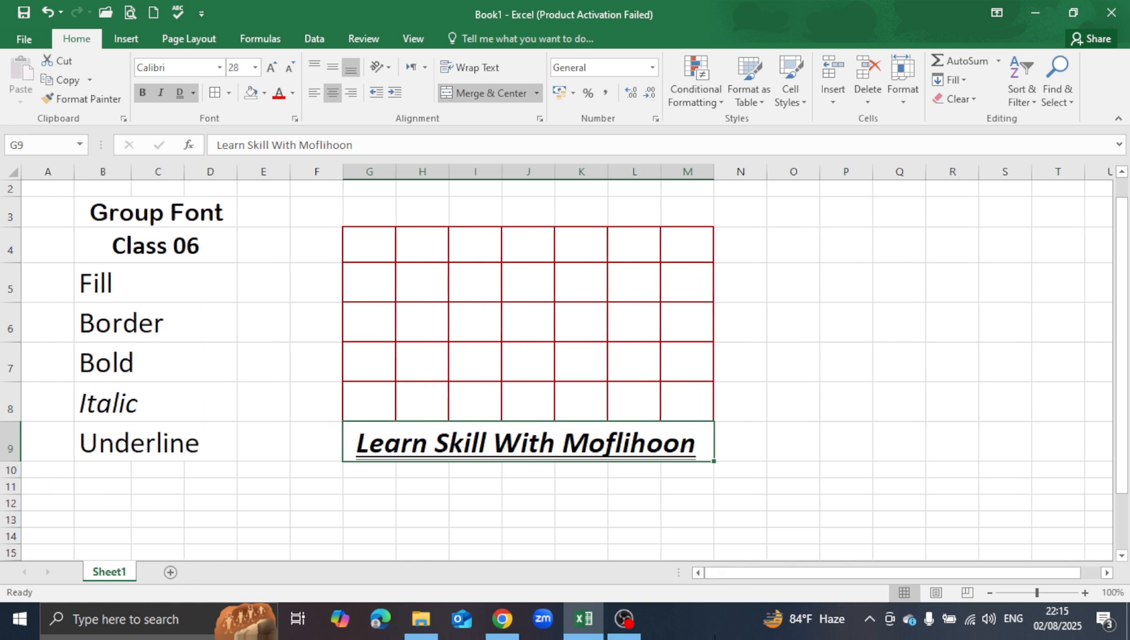
pyautogui.click(152, 289)
pyautogui.click(317, 261)
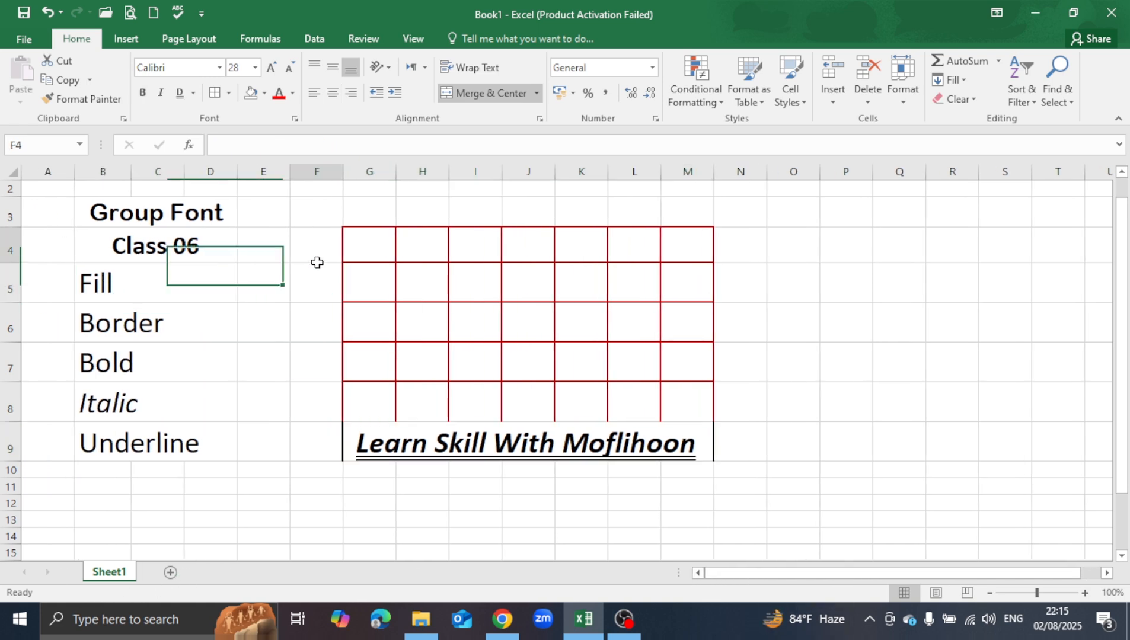
pyautogui.click(141, 316)
pyautogui.click(461, 314)
pyautogui.click(145, 357)
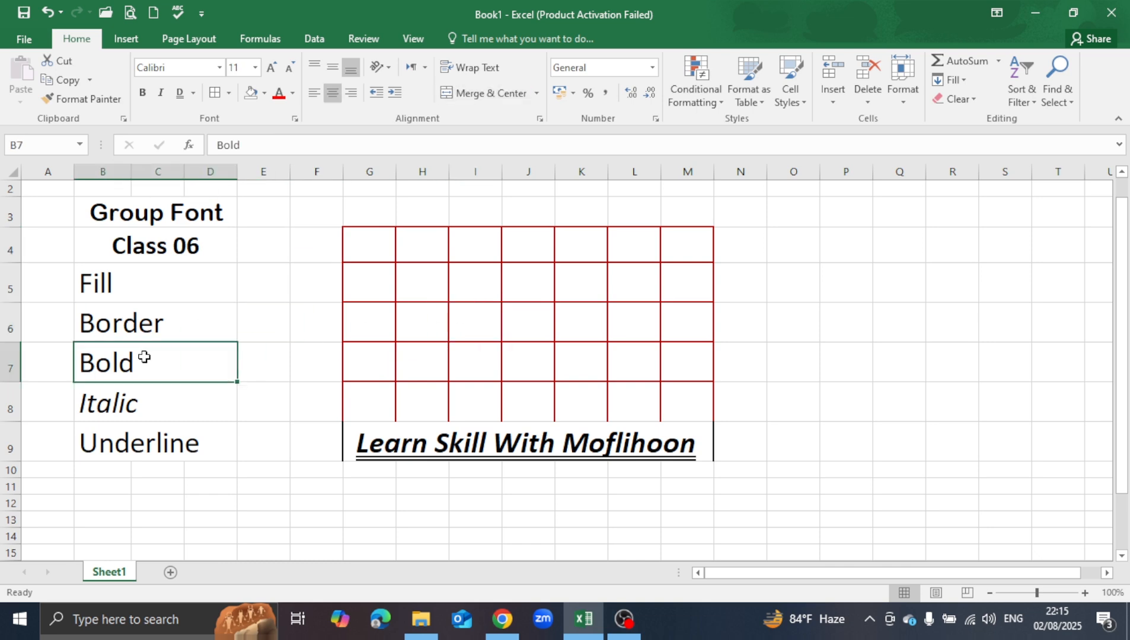
pyautogui.click(459, 441)
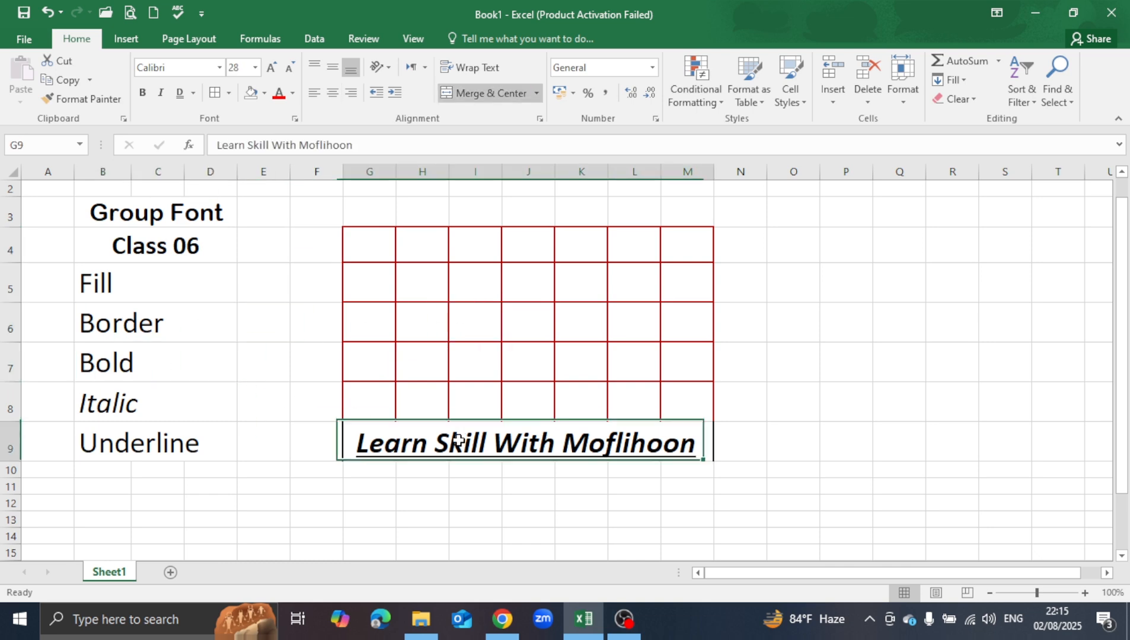
pyautogui.click(133, 403)
pyautogui.click(467, 447)
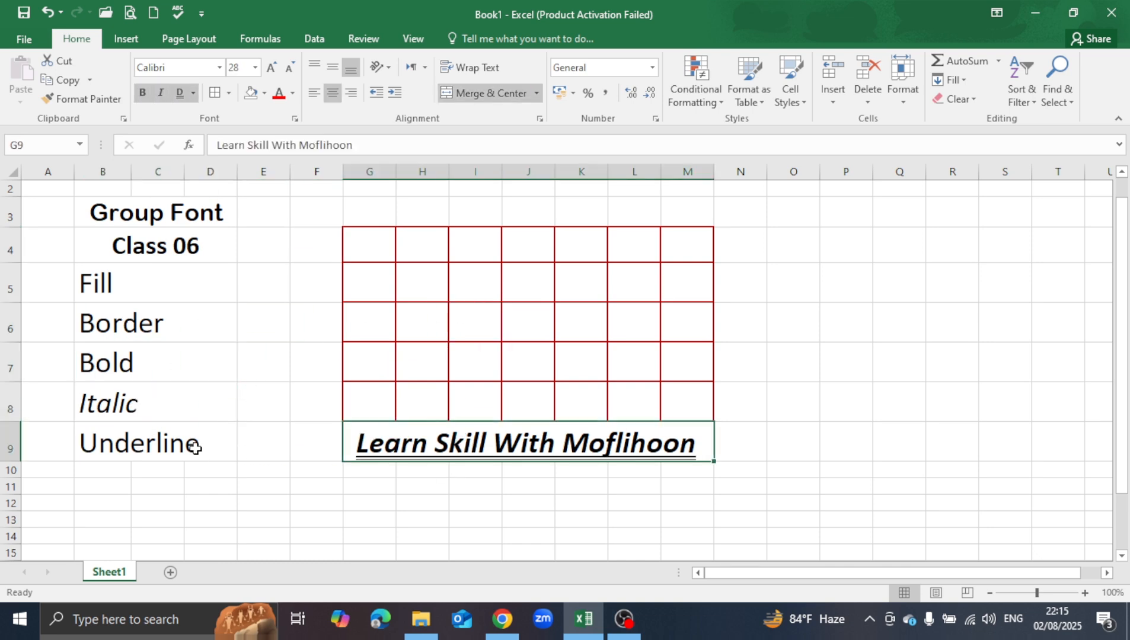
pyautogui.click(169, 449)
# - Toggle the underline of merged cell G9 off and on, then apply the single Underline style to its text
pyautogui.click(496, 455)
pyautogui.click(179, 95)
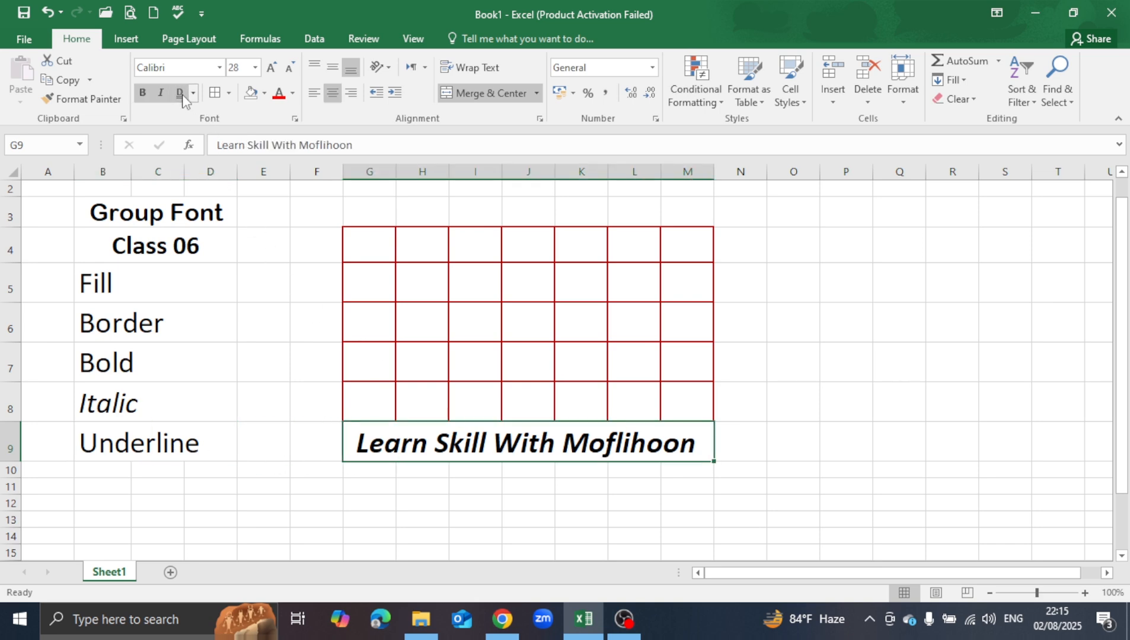
pyautogui.click(182, 98)
pyautogui.click(181, 95)
pyautogui.click(193, 93)
pyautogui.click(204, 114)
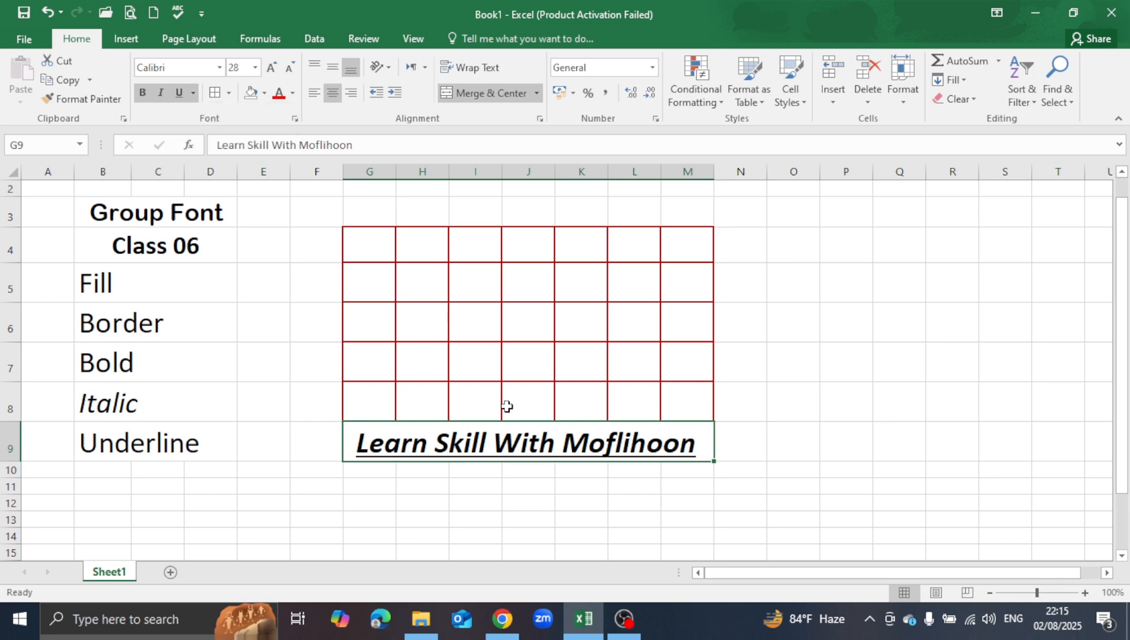
pyautogui.click(611, 535)
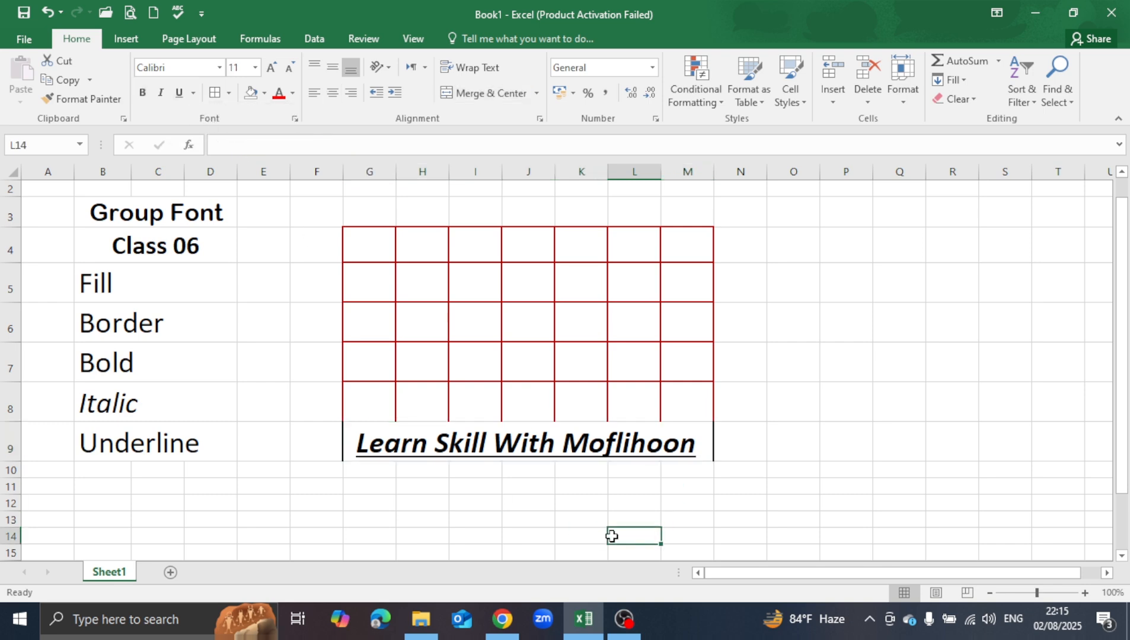